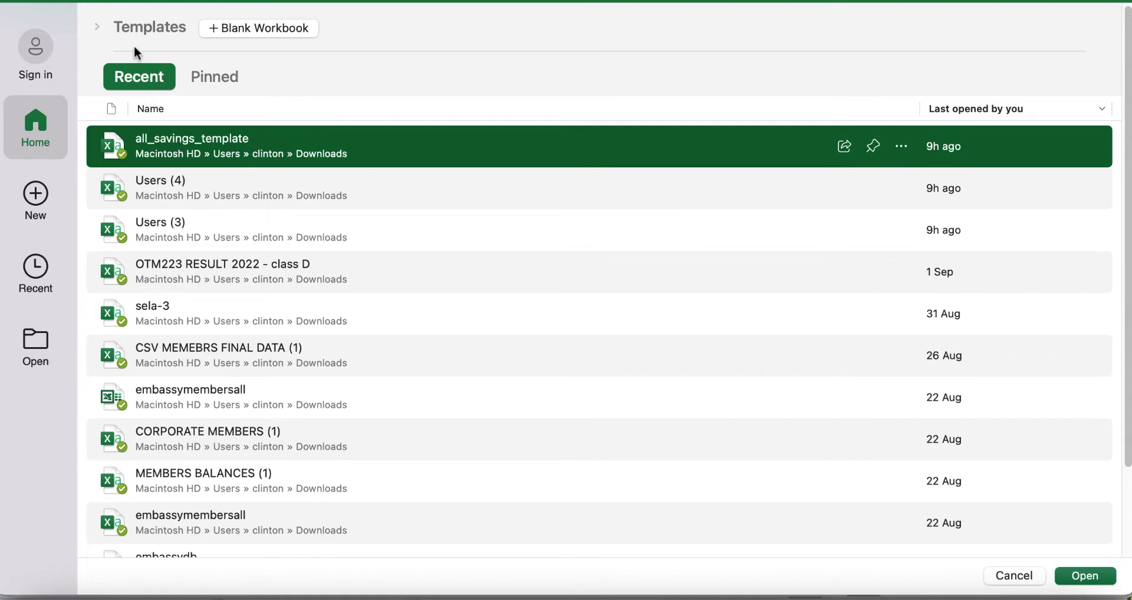
Show the full template gallery and look through the available workbook templates.
left_click(97, 28)
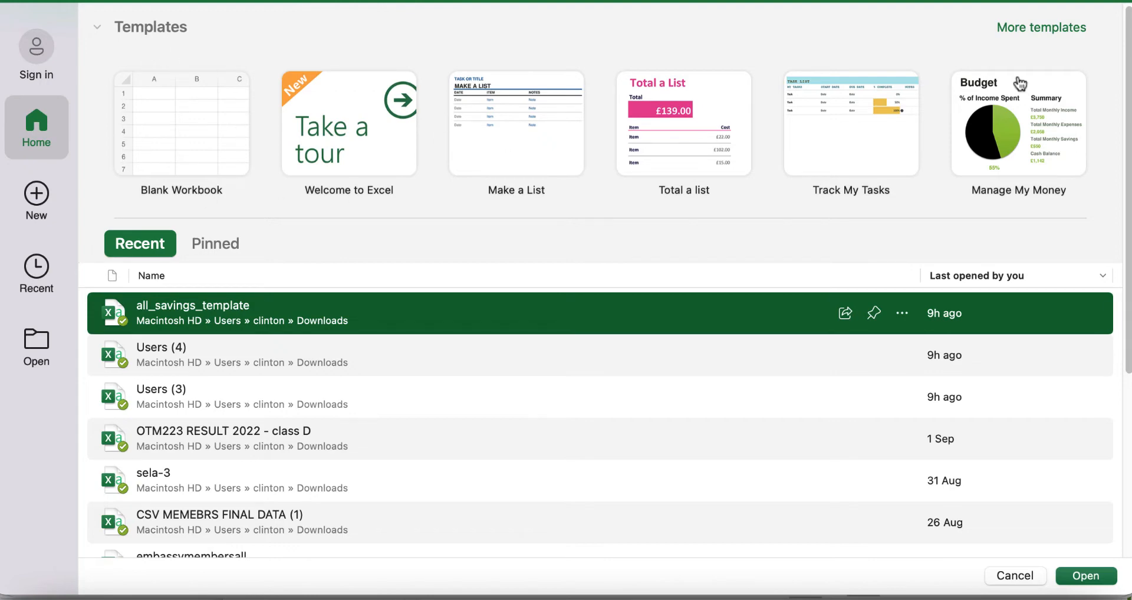
left_click(1042, 34)
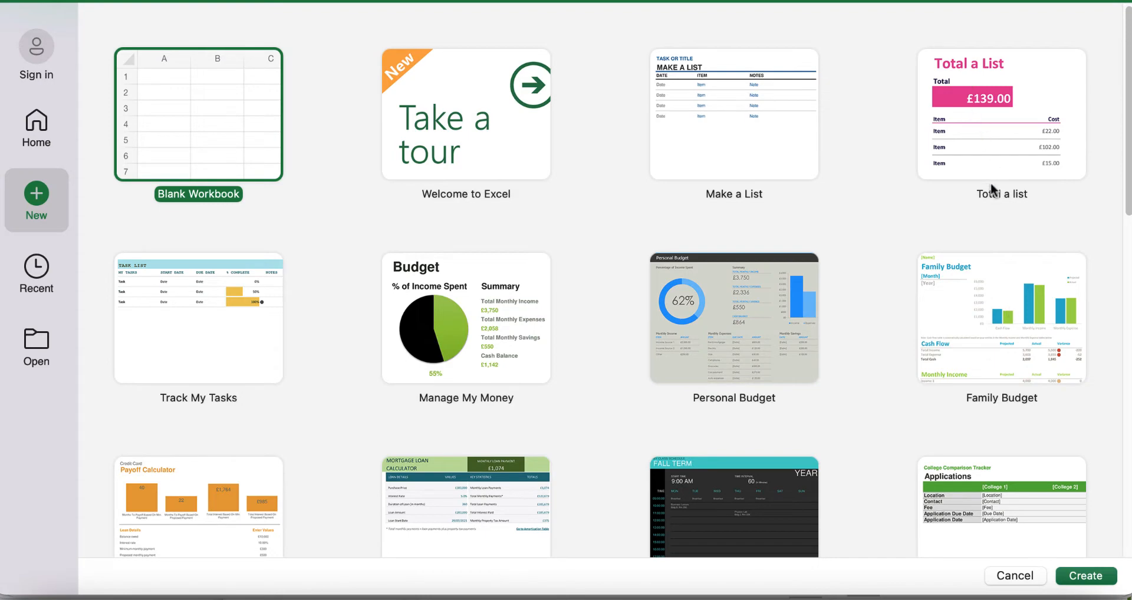
scroll(715, 325, "down", 5)
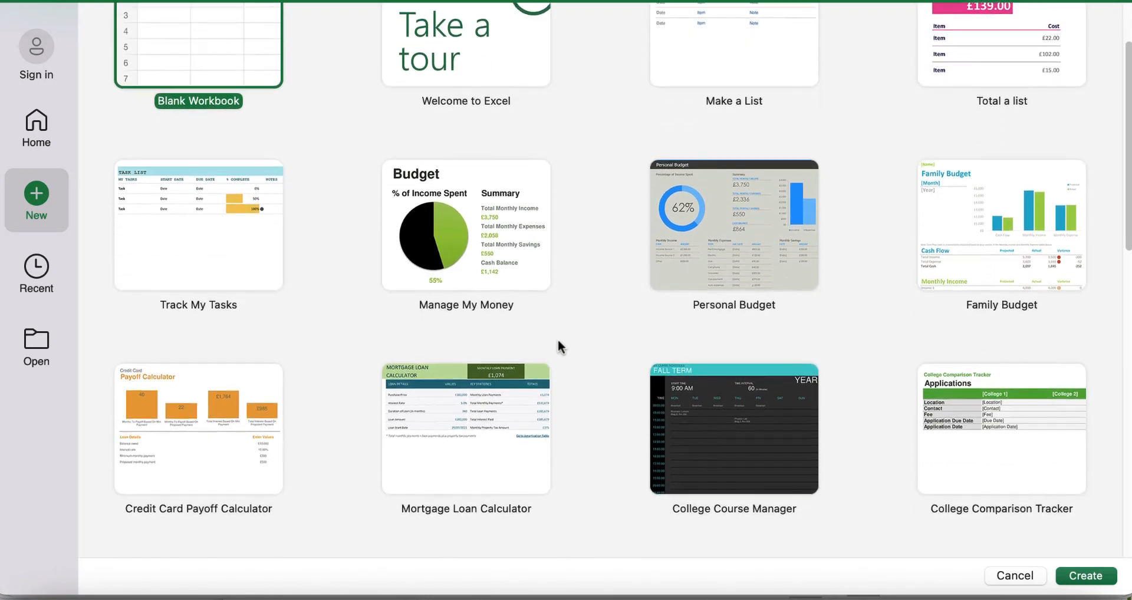
scroll(557, 346, "down", 4)
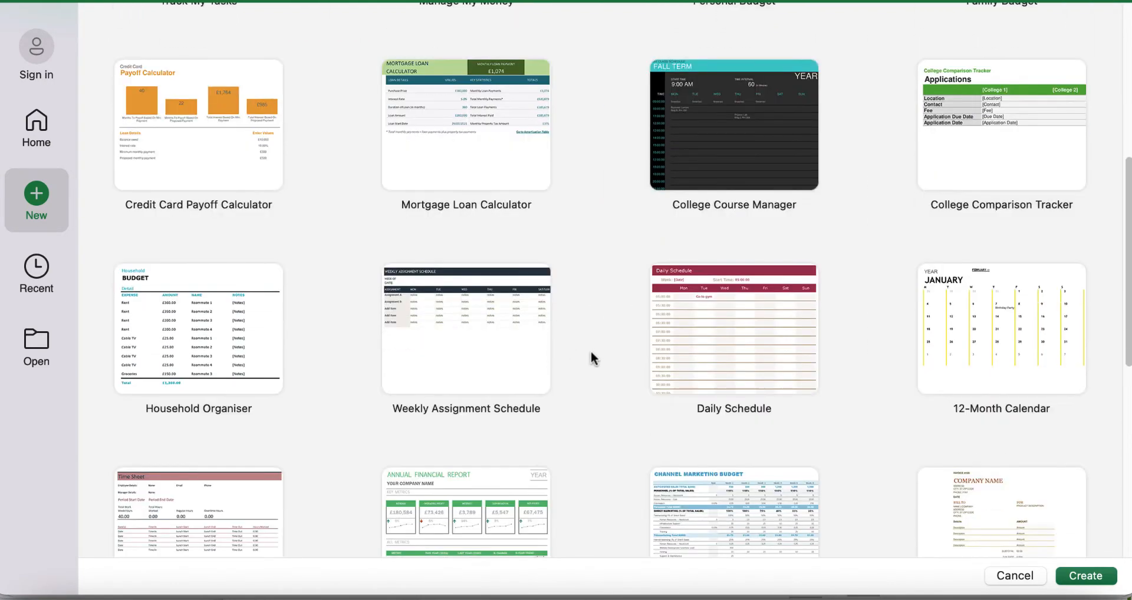
scroll(592, 356, "down", 2)
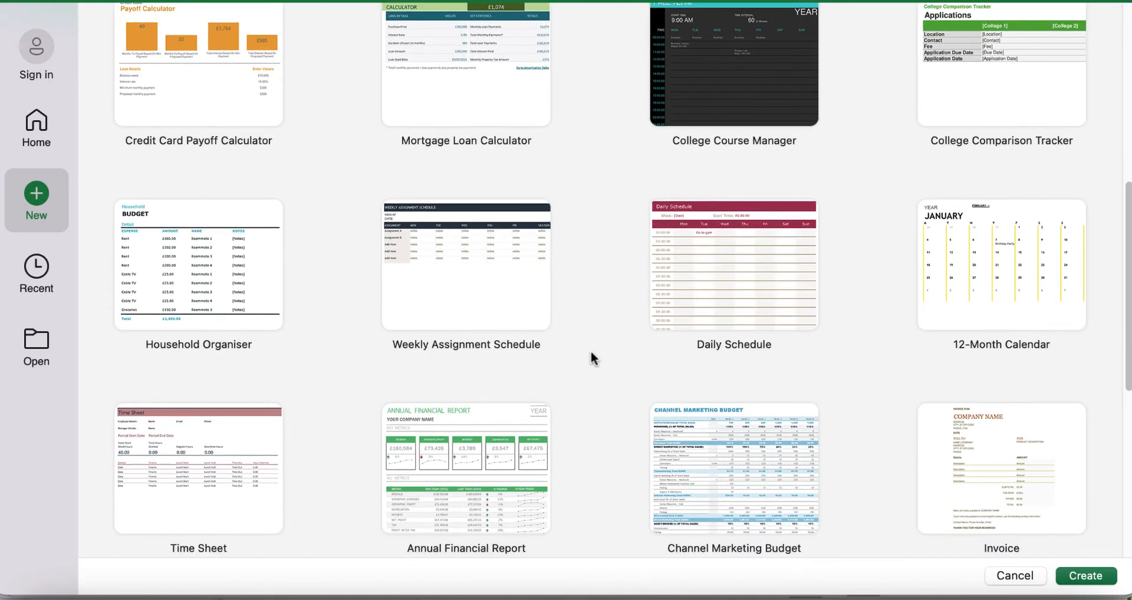
scroll(592, 353, "down", 3)
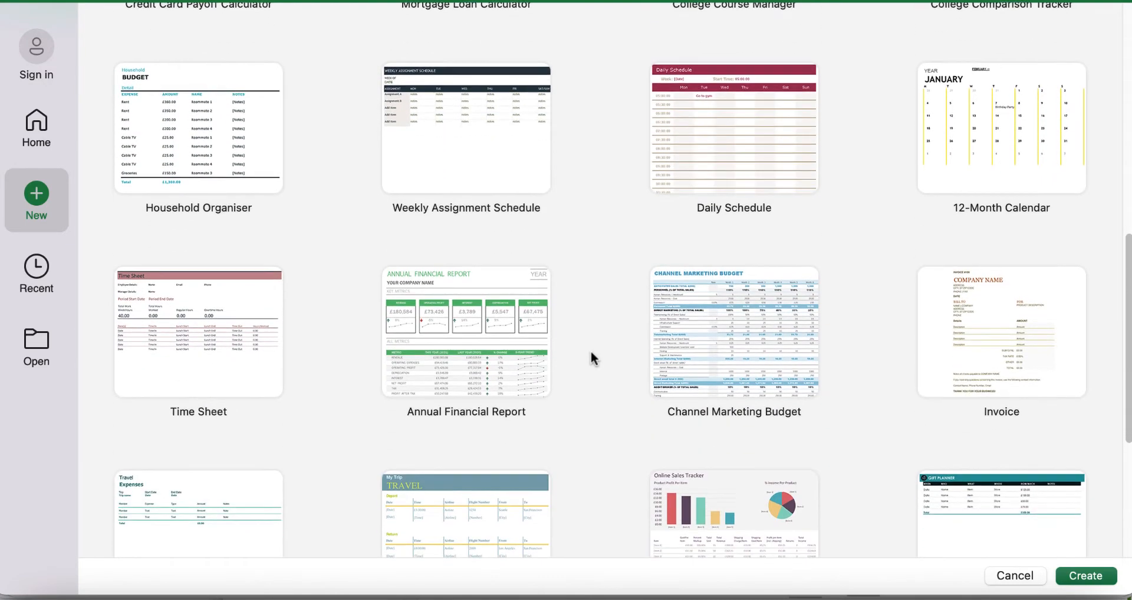
scroll(593, 357, "down", 3)
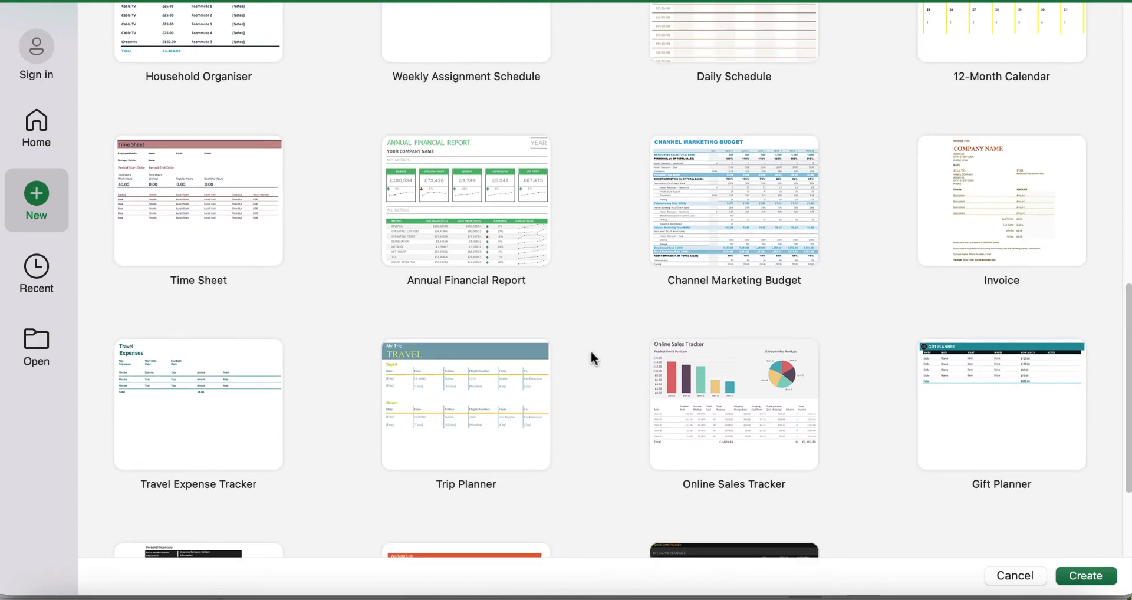
scroll(592, 352, "up", 6)
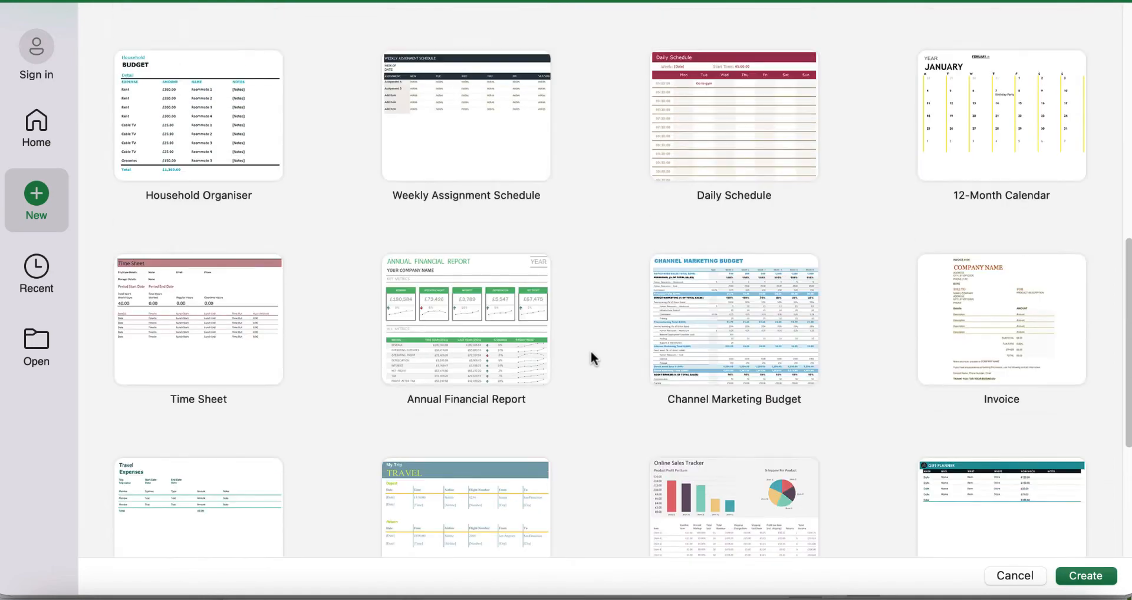
scroll(591, 352, "up", 10)
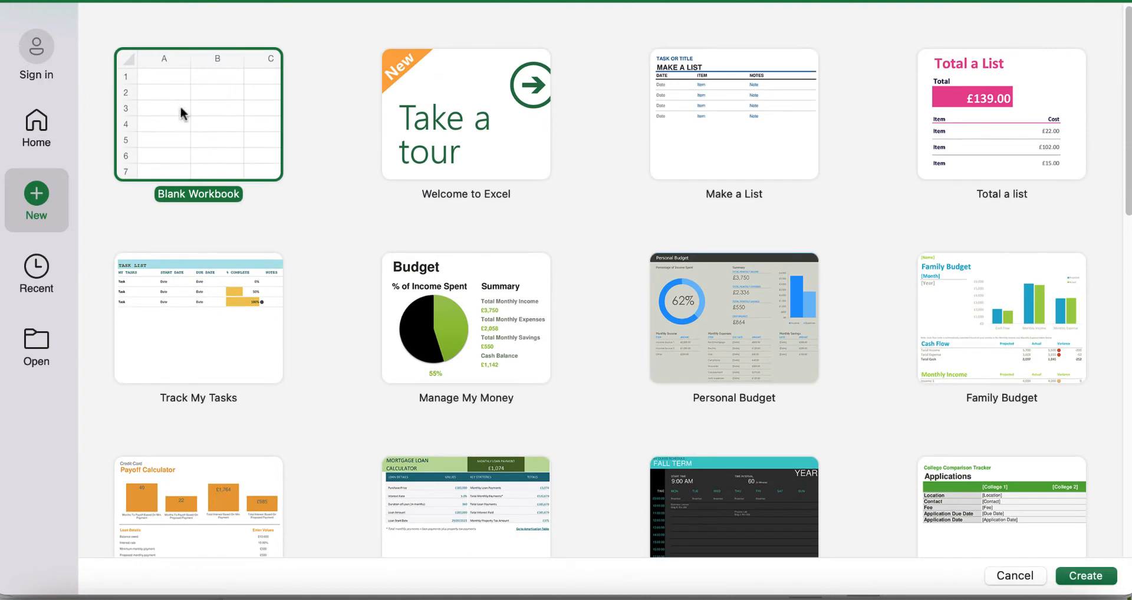
Create a blank workbook and reposition its window so the whole ribbon is in view.
left_click(185, 112)
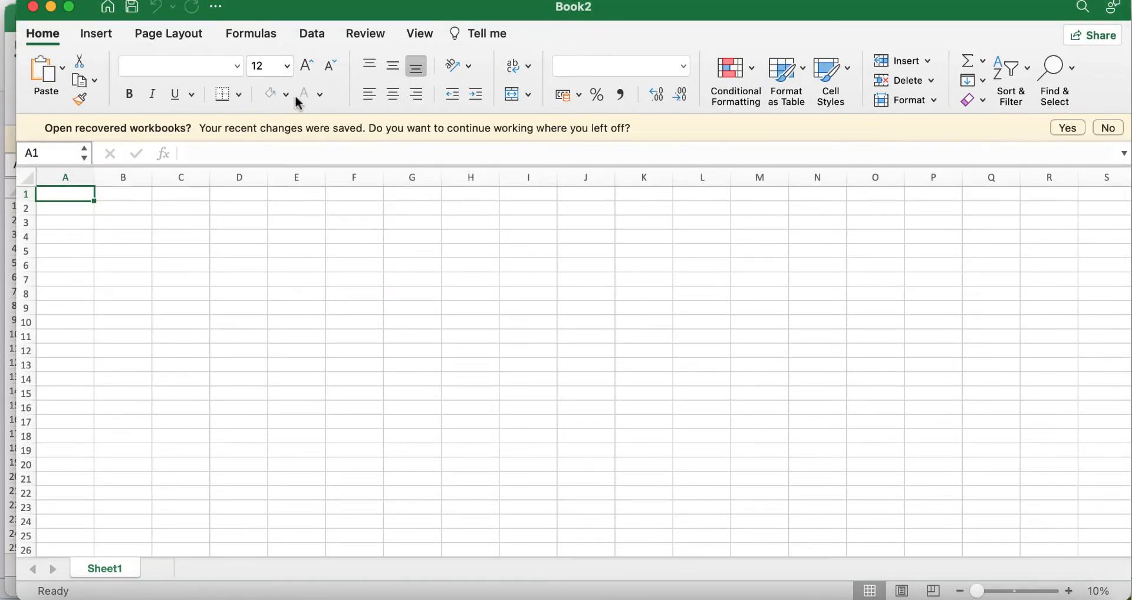
left_click_drag(424, 11, 408, 19)
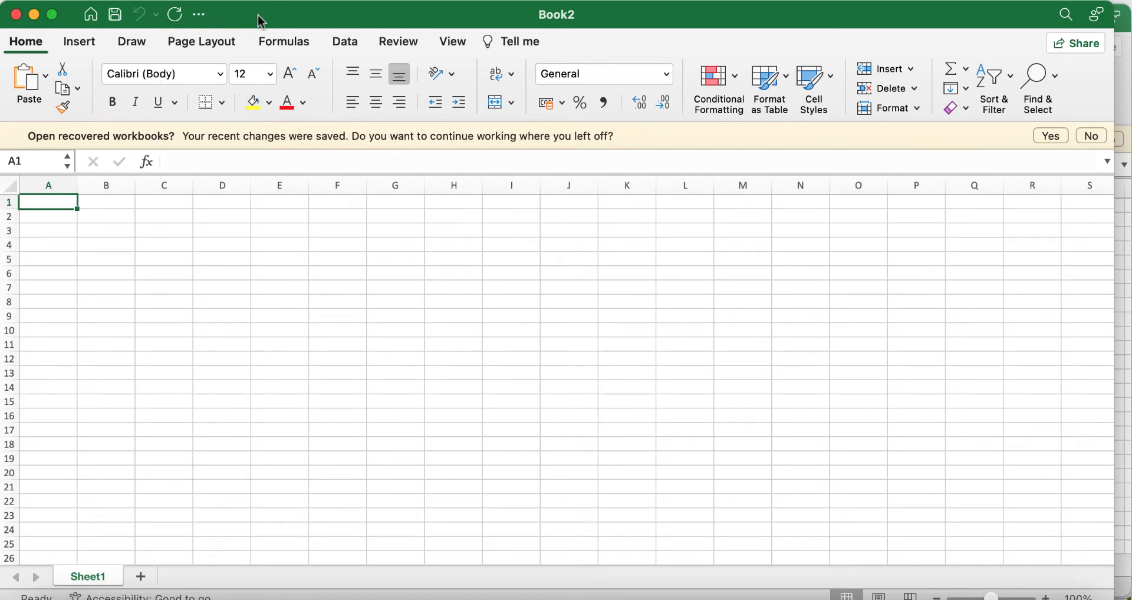
Return to the template gallery and examine the templates through to the end of the list.
left_click(90, 14)
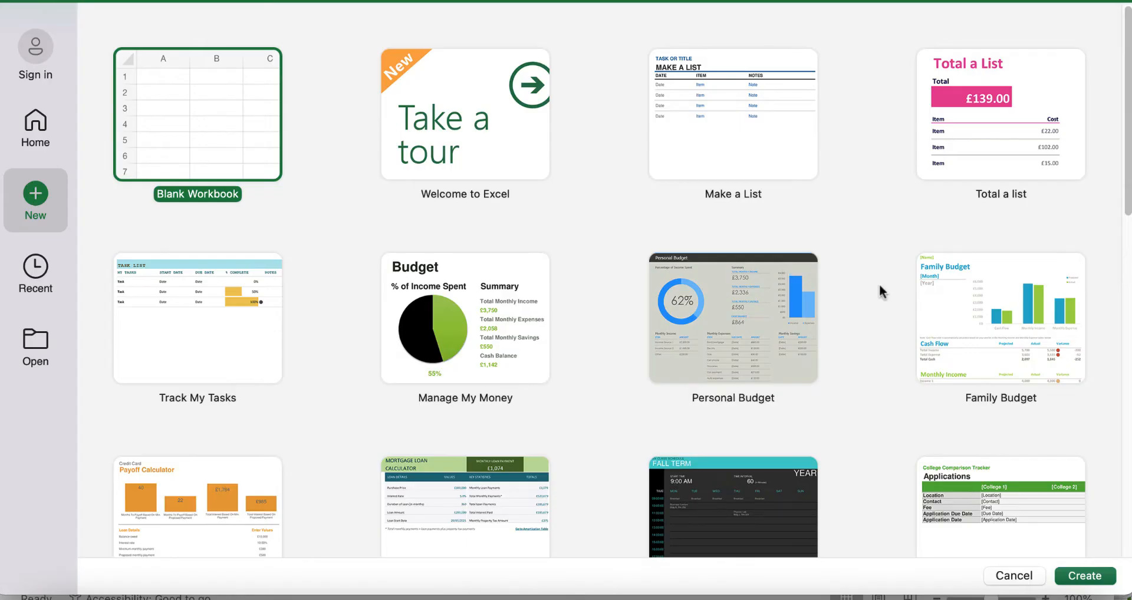
scroll(879, 291, "down", 5)
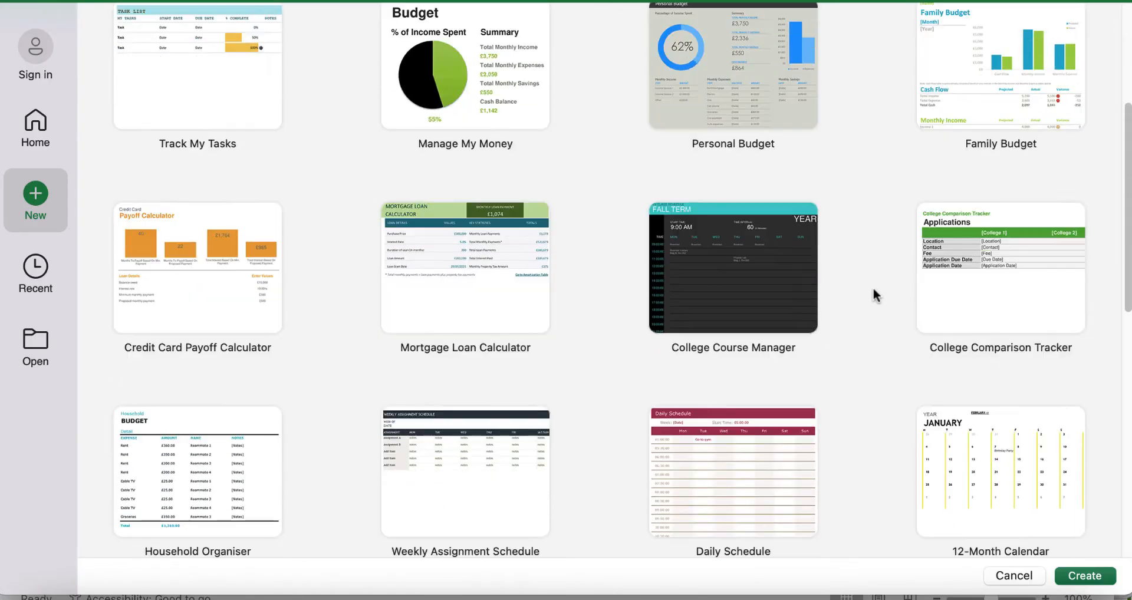
scroll(872, 295, "down", 4)
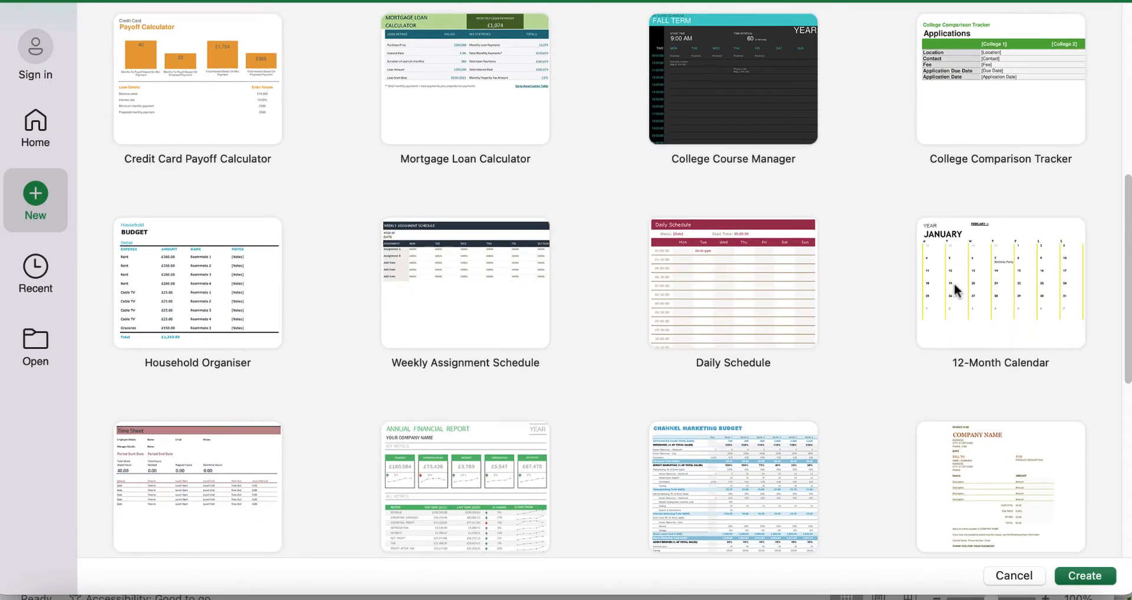
scroll(865, 341, "down", 9)
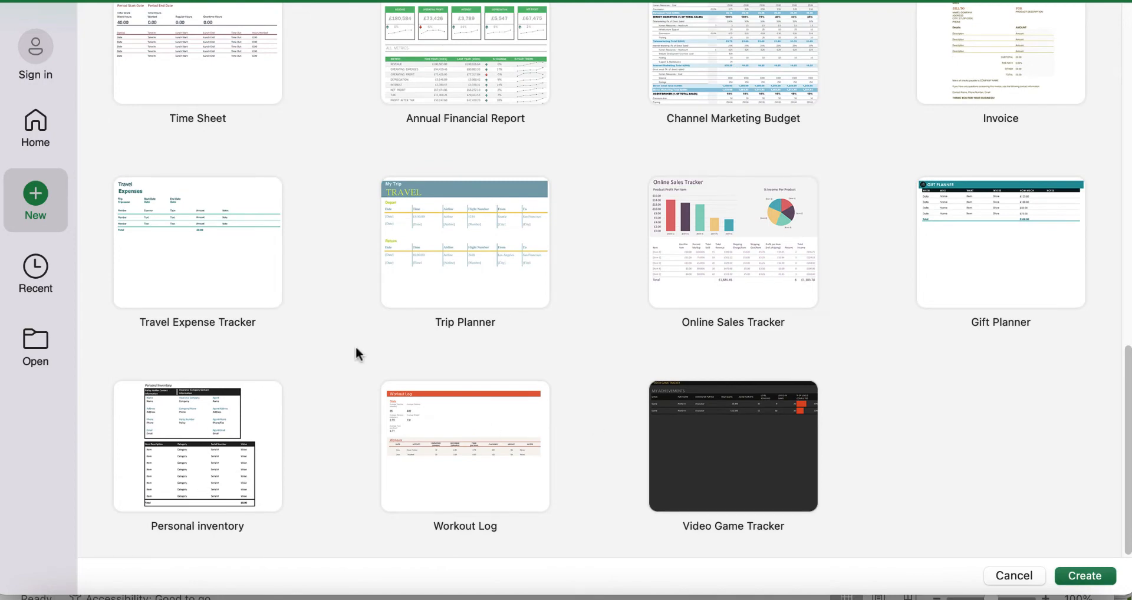
scroll(752, 344, "up", 10)
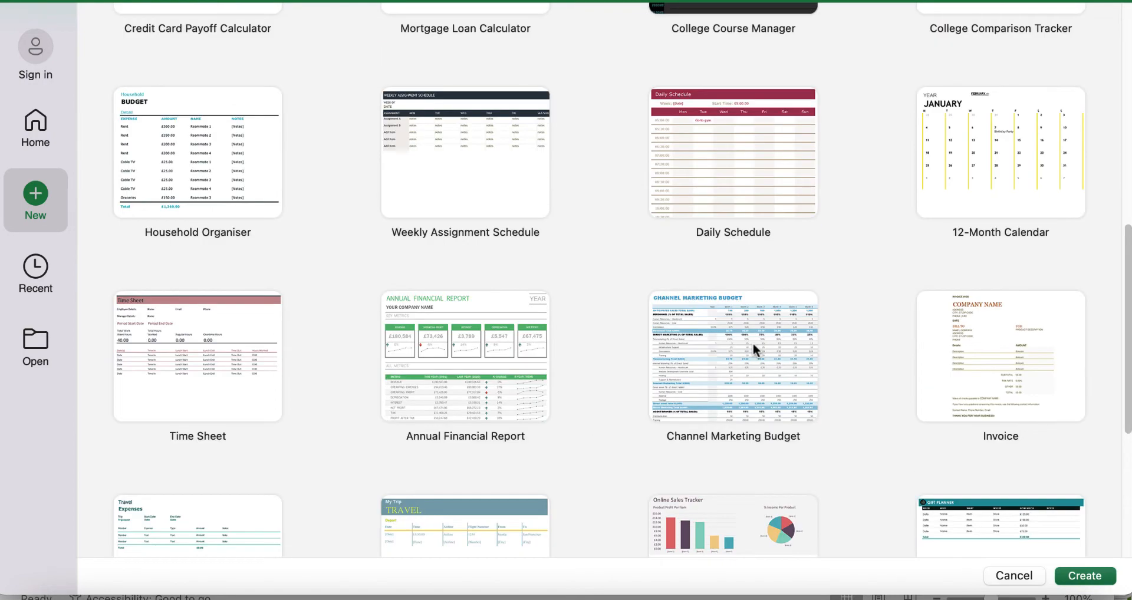
scroll(753, 345, "up", 6)
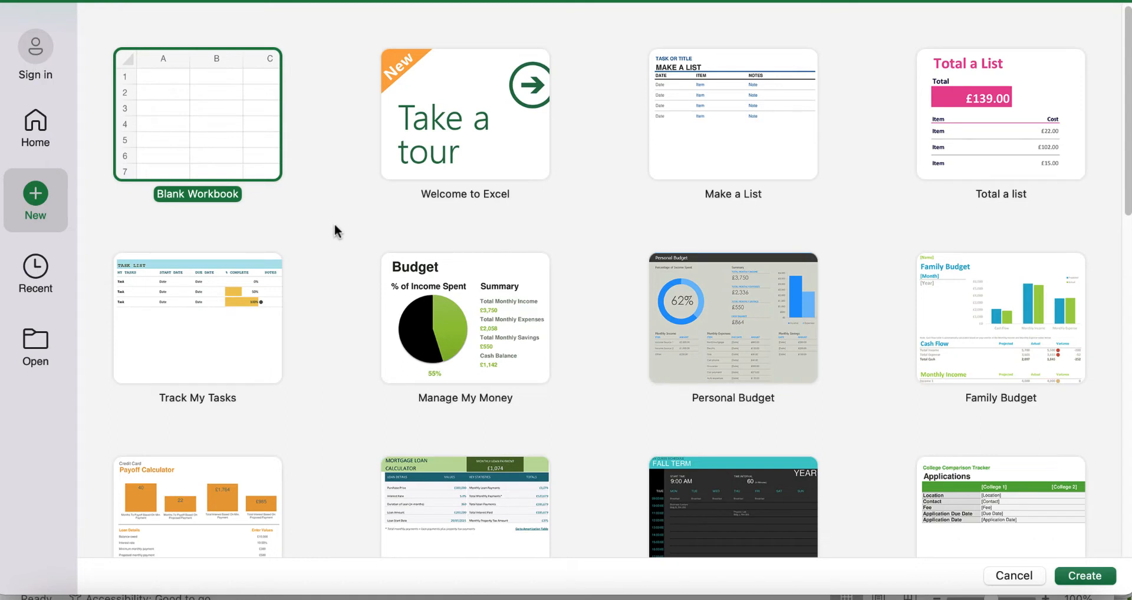
Create another blank workbook and enlarge its window to fill the screen.
left_click(192, 115)
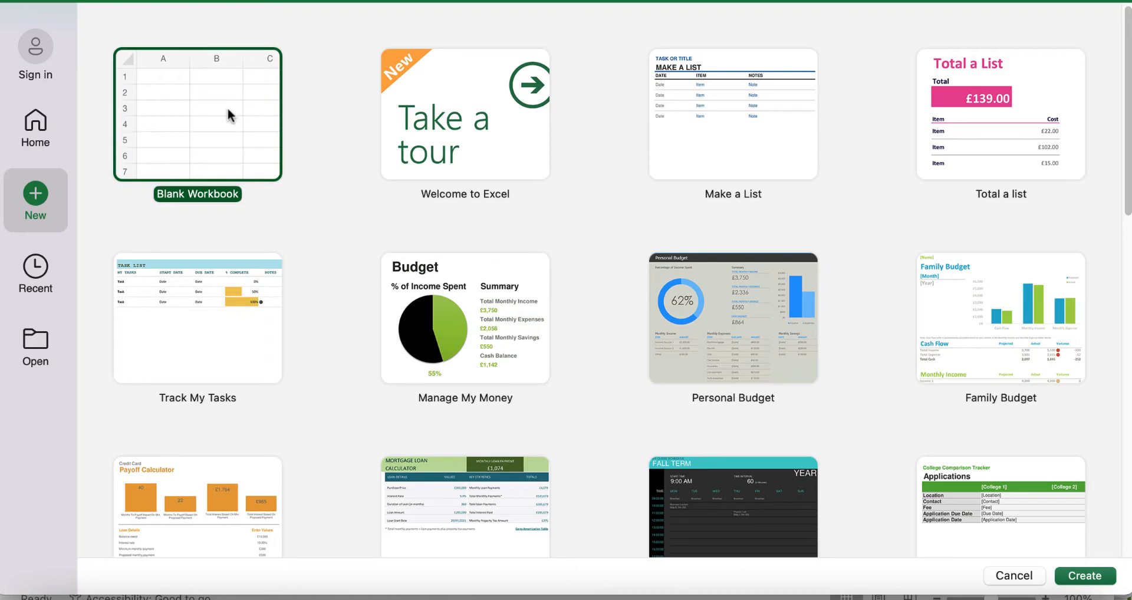
double_click(209, 116)
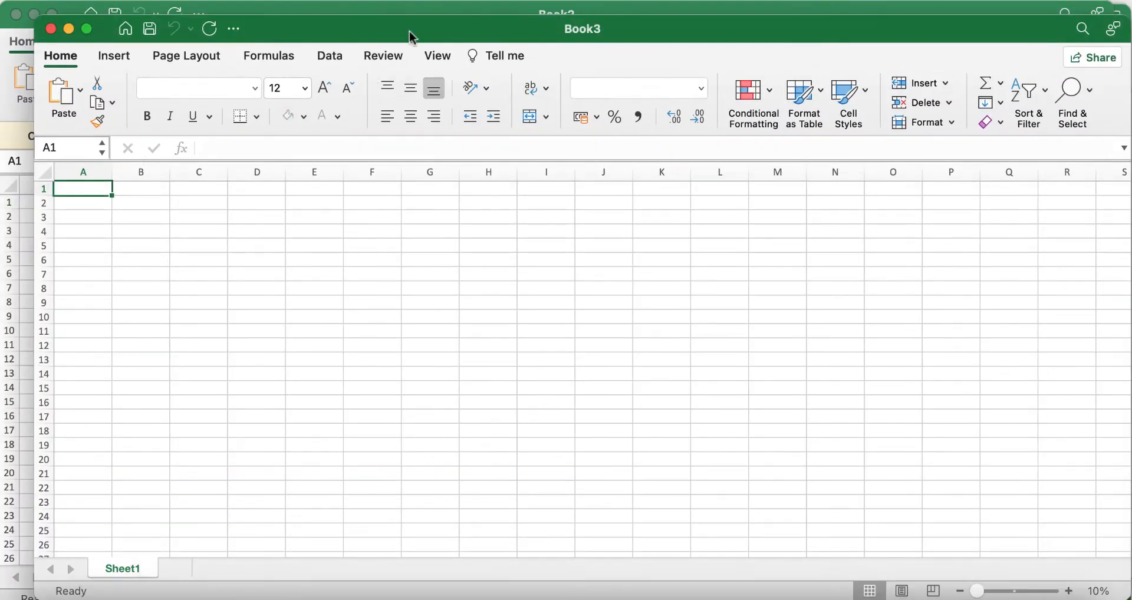
left_click_drag(420, 35, 383, 28)
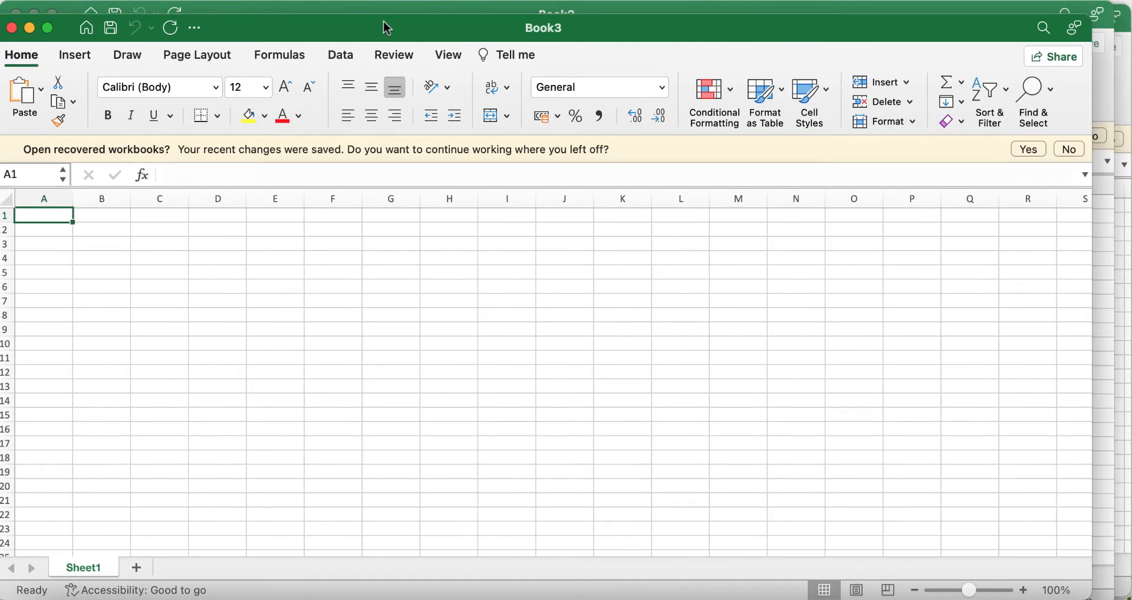
double_click(383, 21)
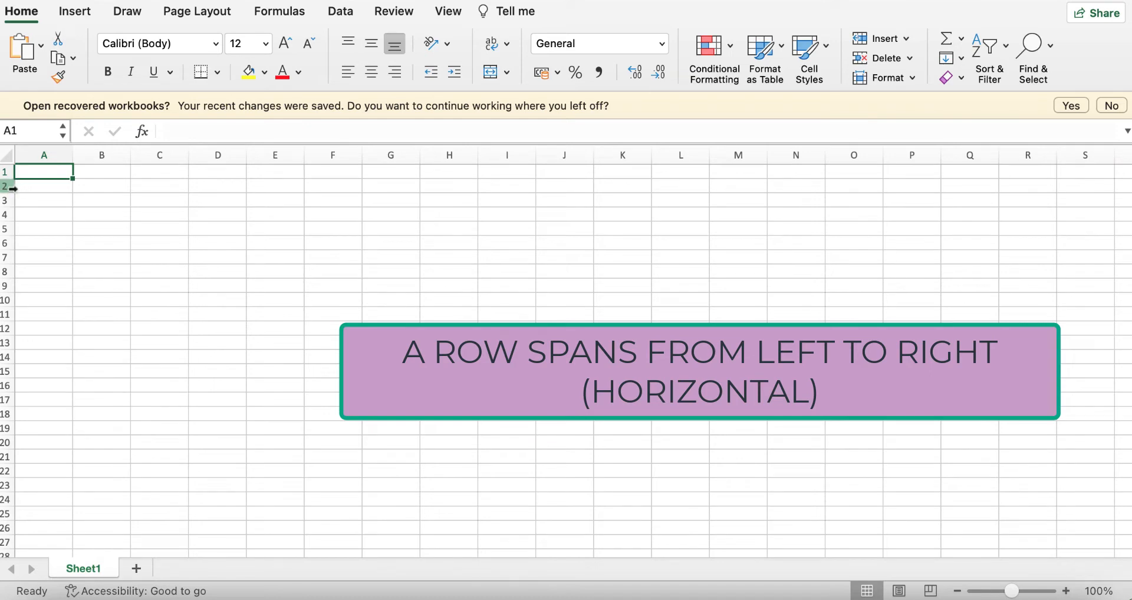
Highlight row 2, then columns A, B and C in turn to compare rows with columns, and clear the column selection.
left_click(7, 187)
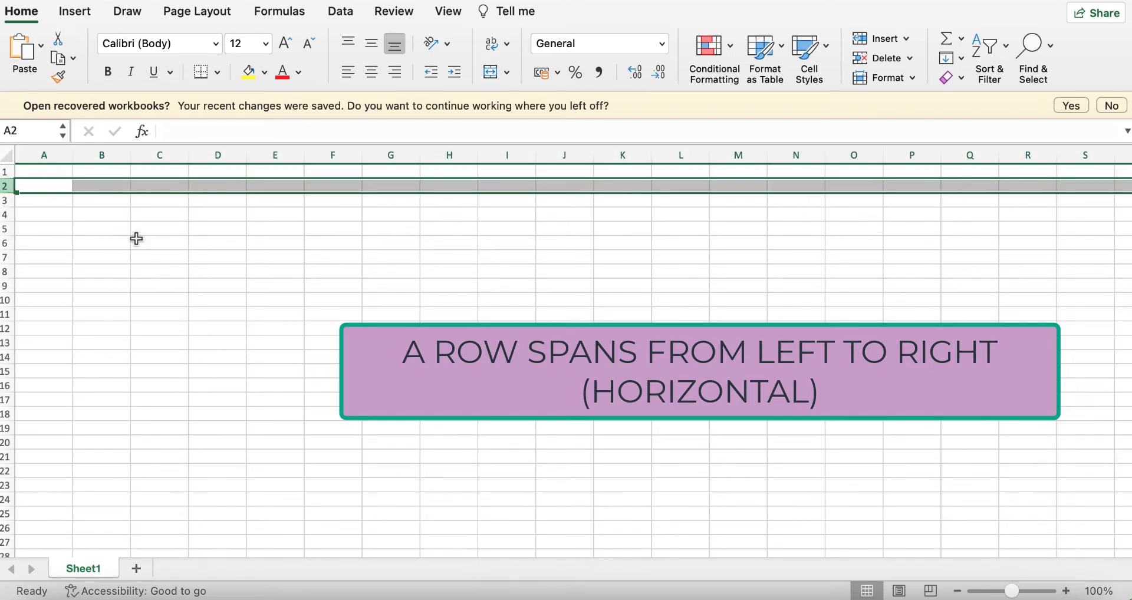
left_click(38, 156)
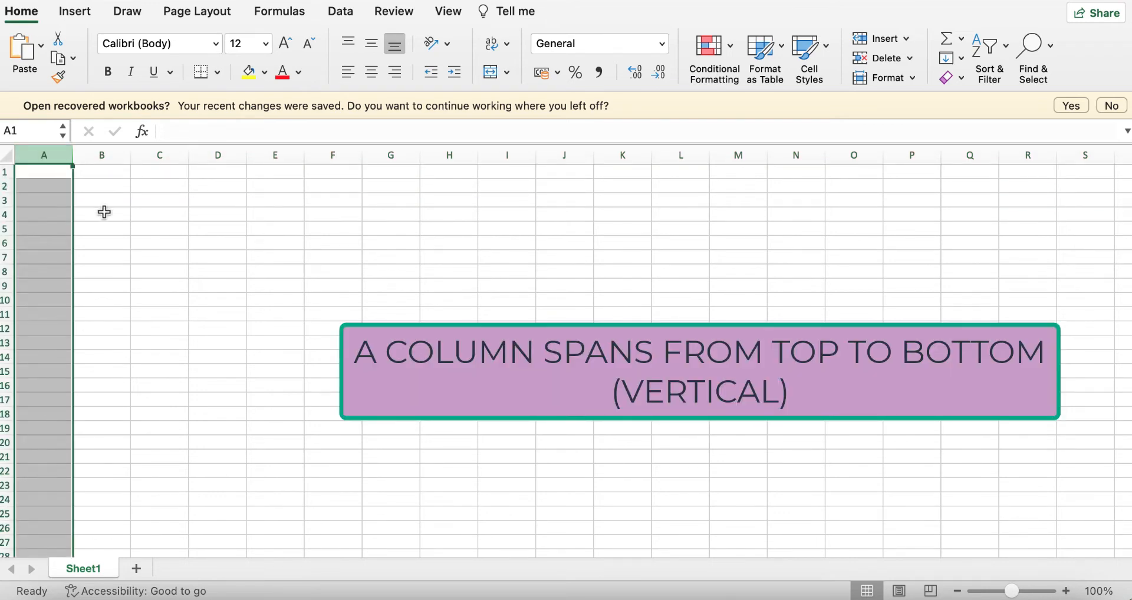
left_click(99, 156)
left_click(161, 156)
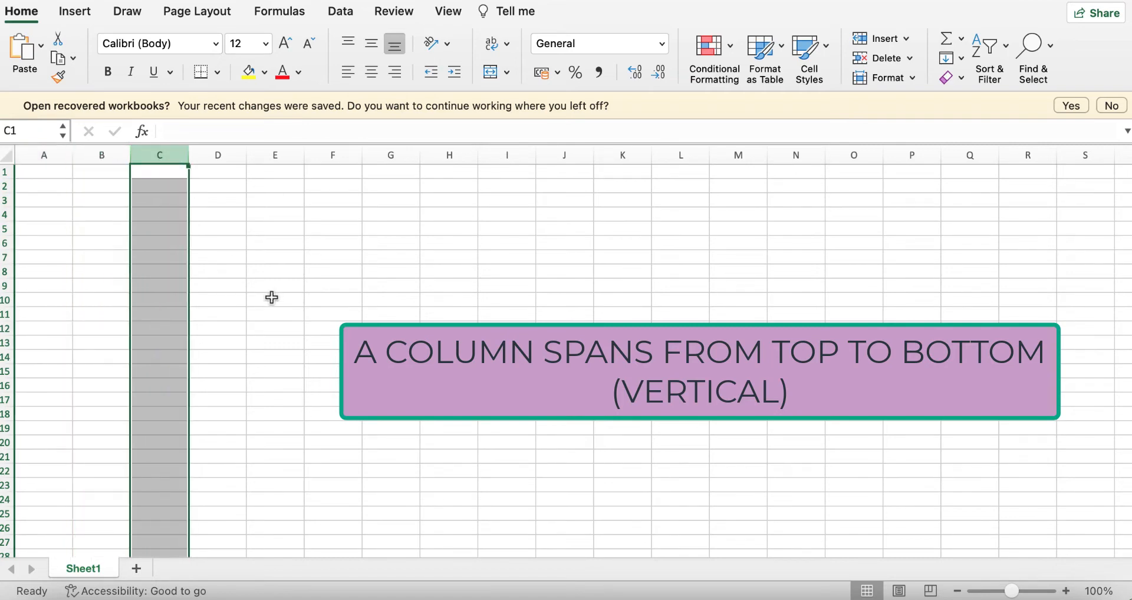
left_click(271, 298)
left_click(192, 228)
Select row 1 and examine how far the numbered rows continue down the empty sheet.
left_click(6, 173)
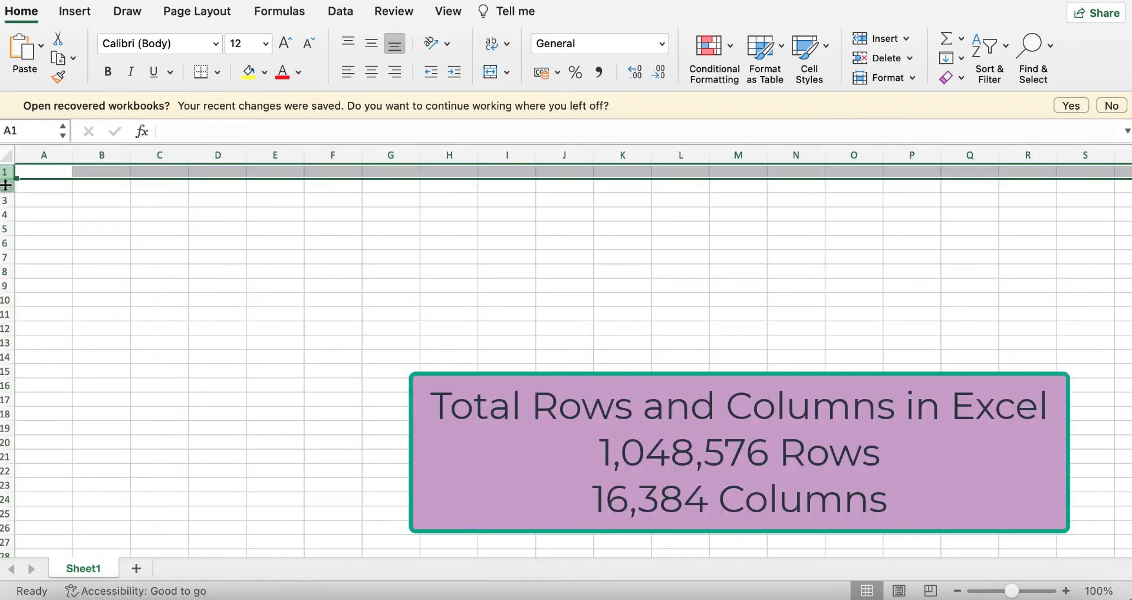
scroll(12, 412, "down", 10)
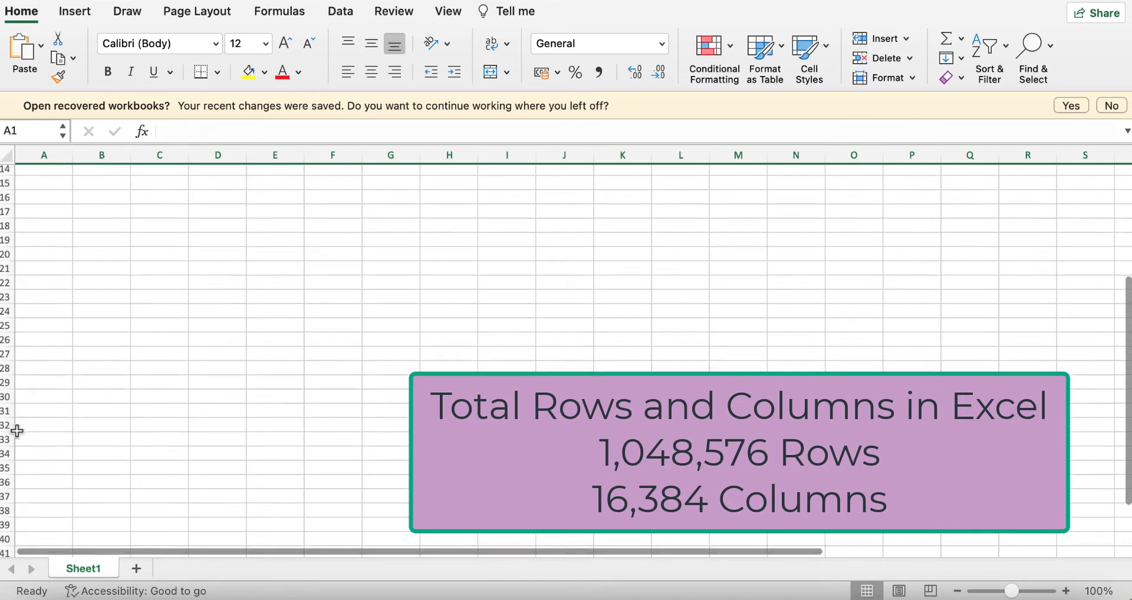
scroll(18, 432, "down", 15)
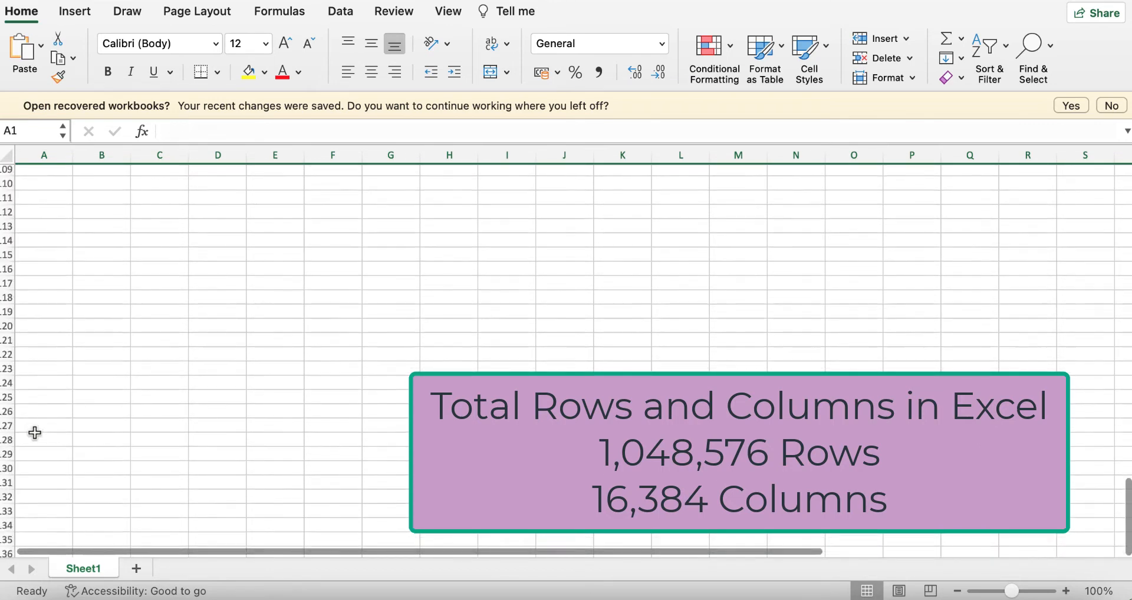
scroll(40, 375, "down", 10)
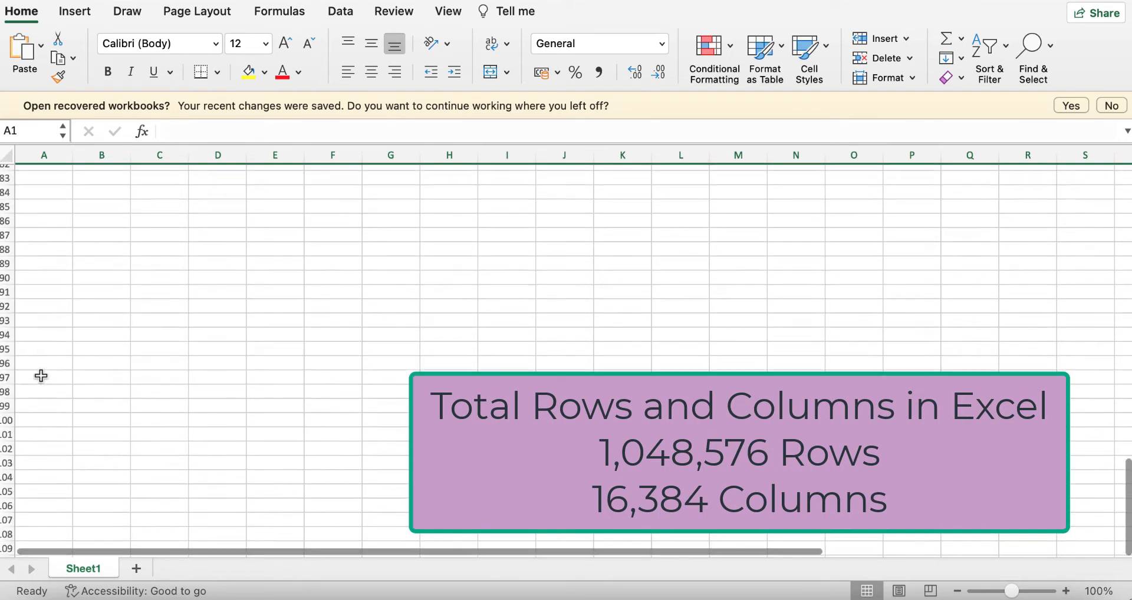
scroll(41, 376, "up", 13)
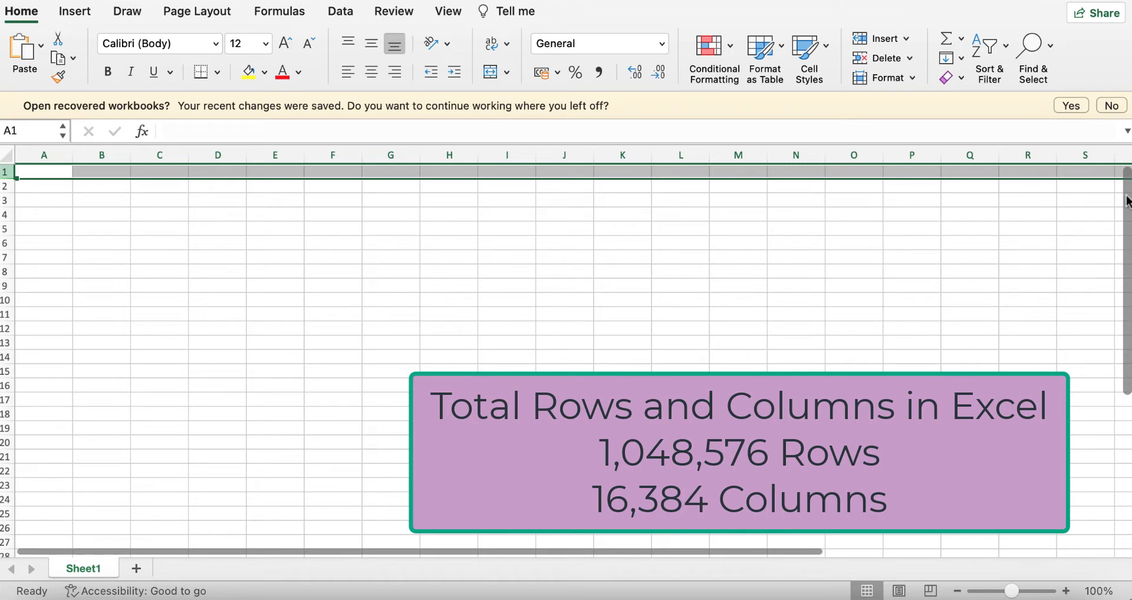
scroll(1127, 202, "down", 6)
scroll(286, 429, "down", 10)
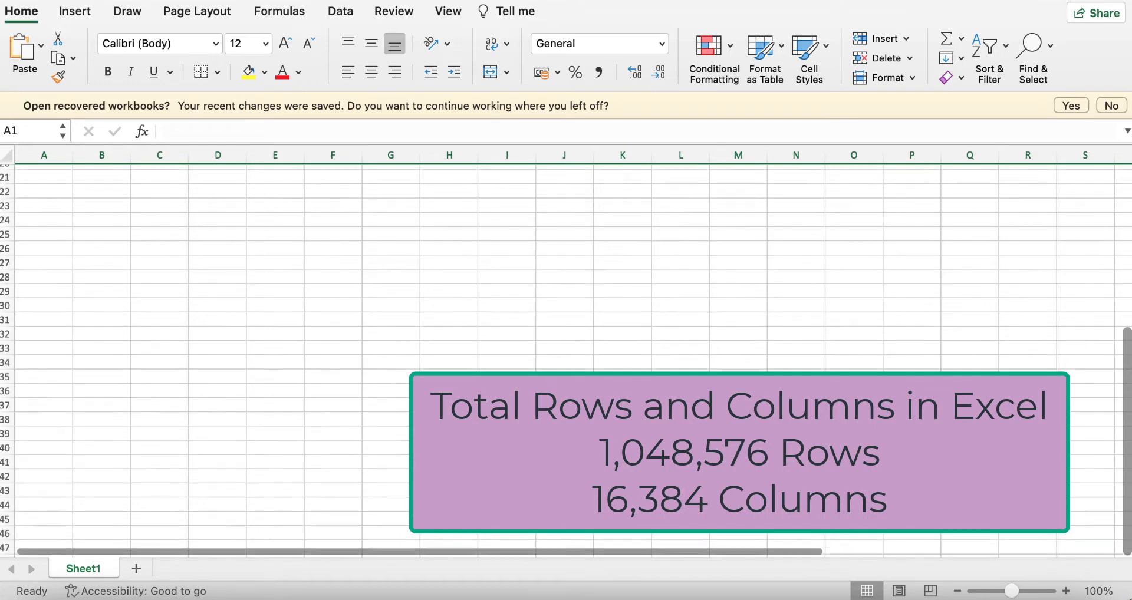
scroll(286, 429, "down", 20)
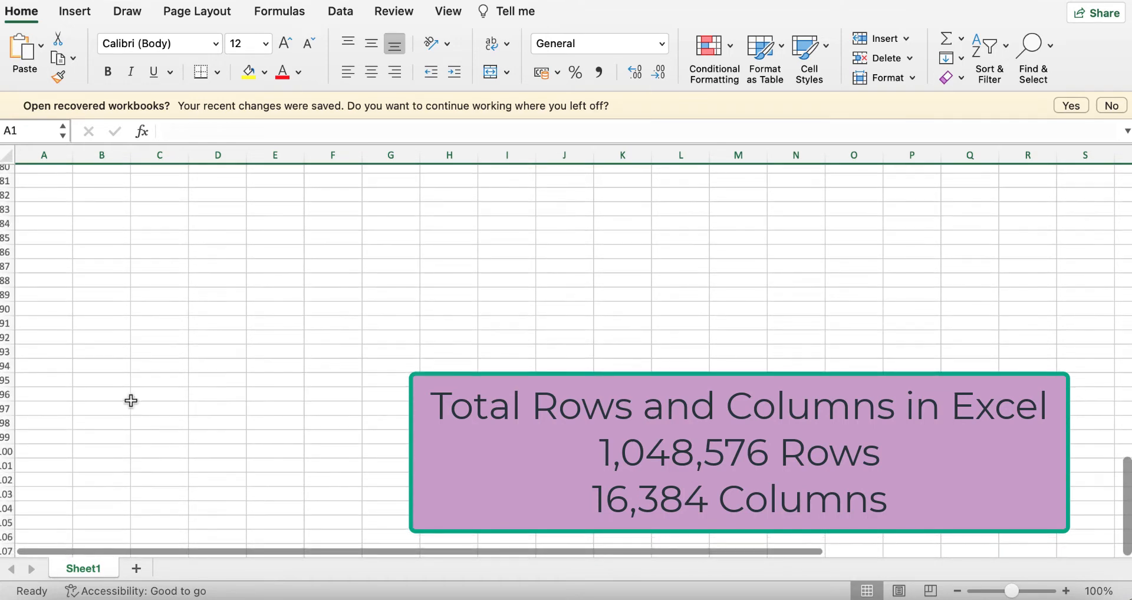
scroll(119, 394, "down", 2)
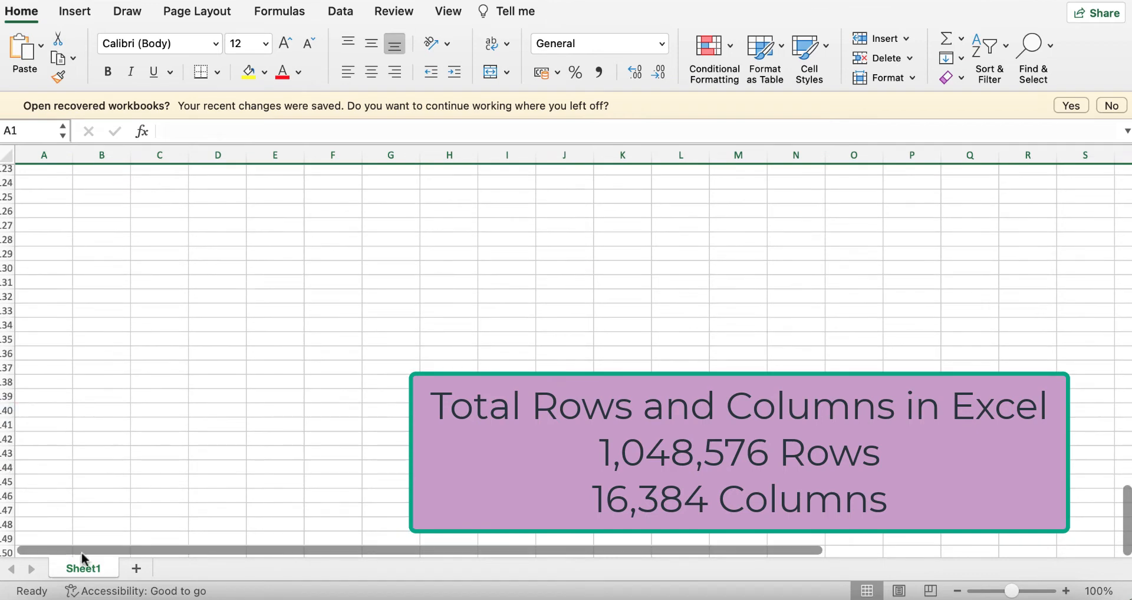
scroll(93, 414, "up", 3)
scroll(93, 414, "up", 20)
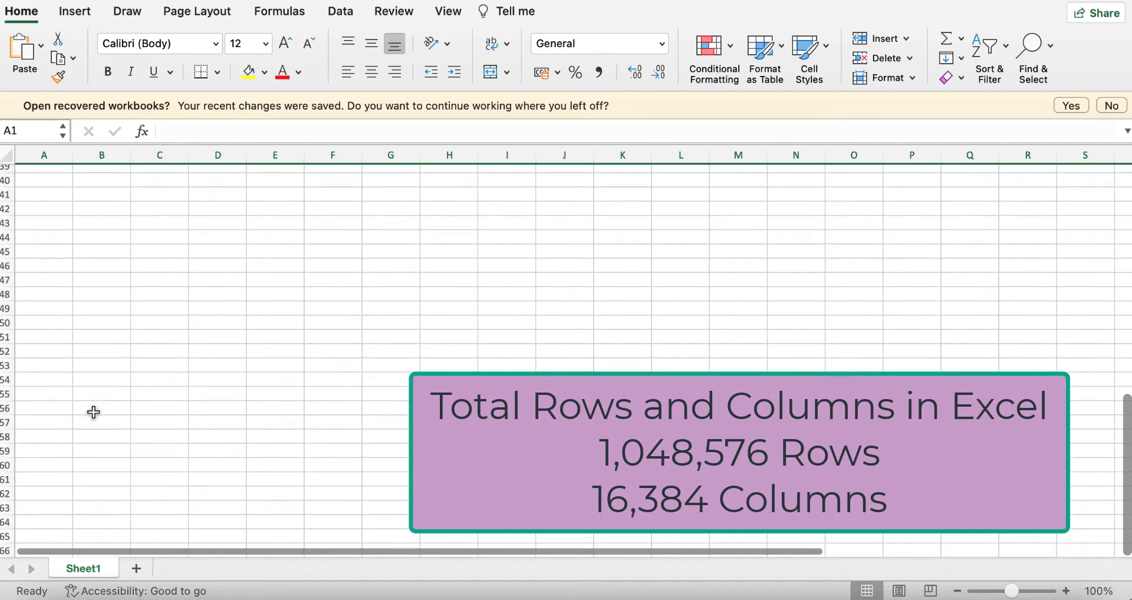
Highlight columns A through E one at a time, and repeat the sequence for columns A through D.
left_click(47, 154)
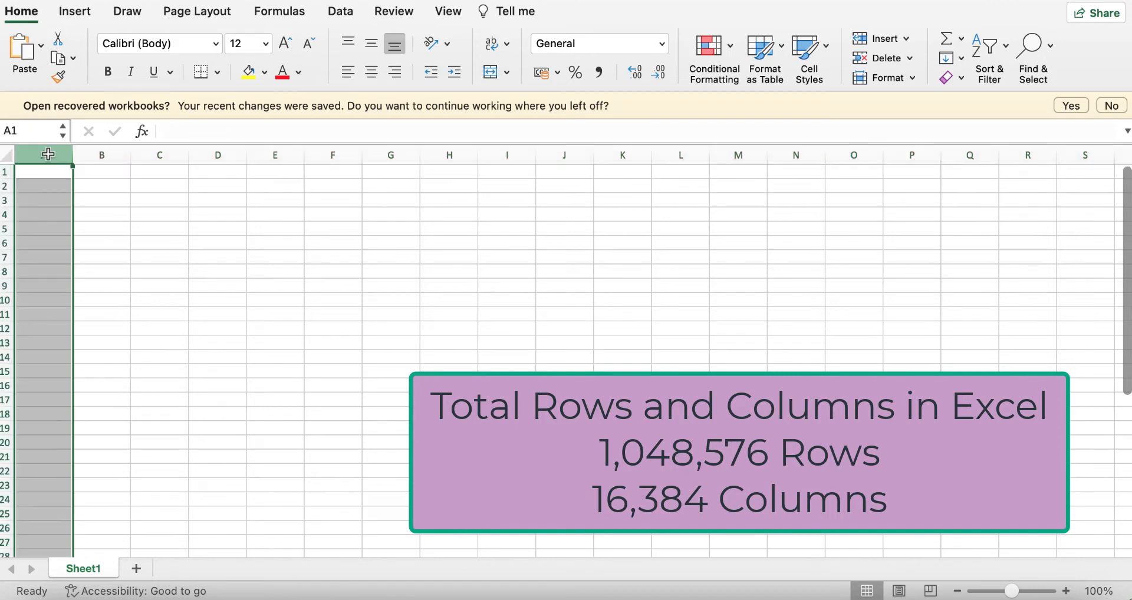
left_click(103, 157)
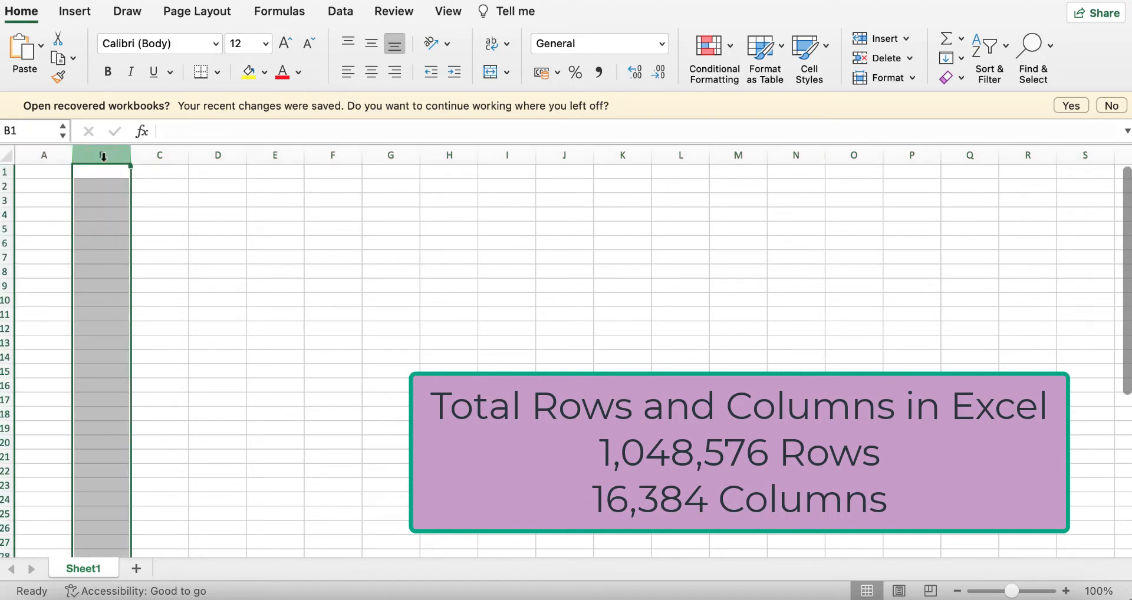
left_click(163, 156)
left_click(218, 156)
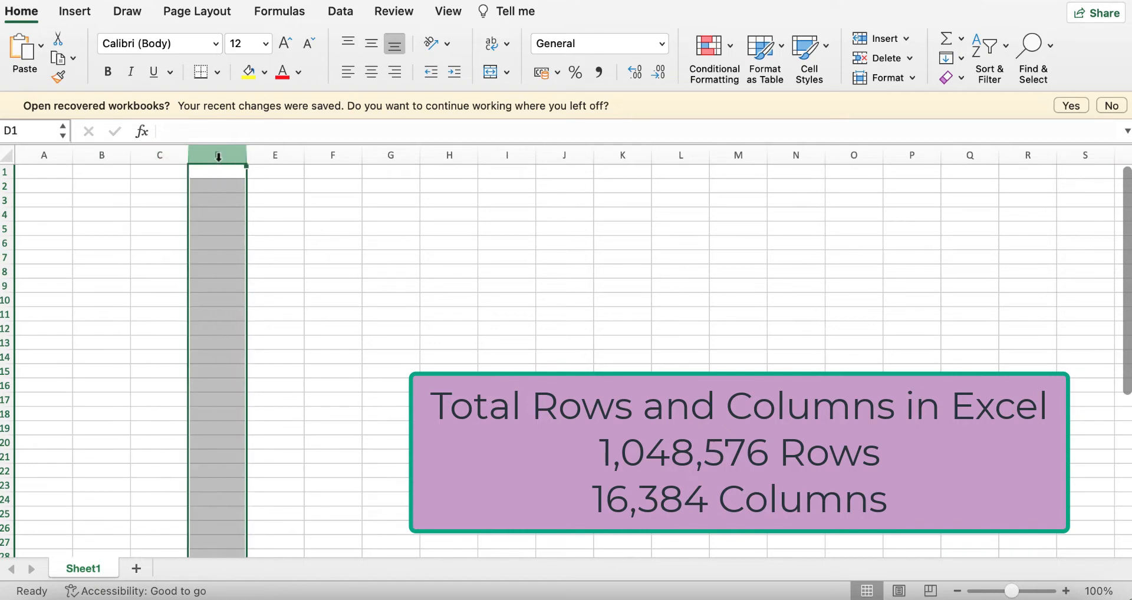
left_click(275, 156)
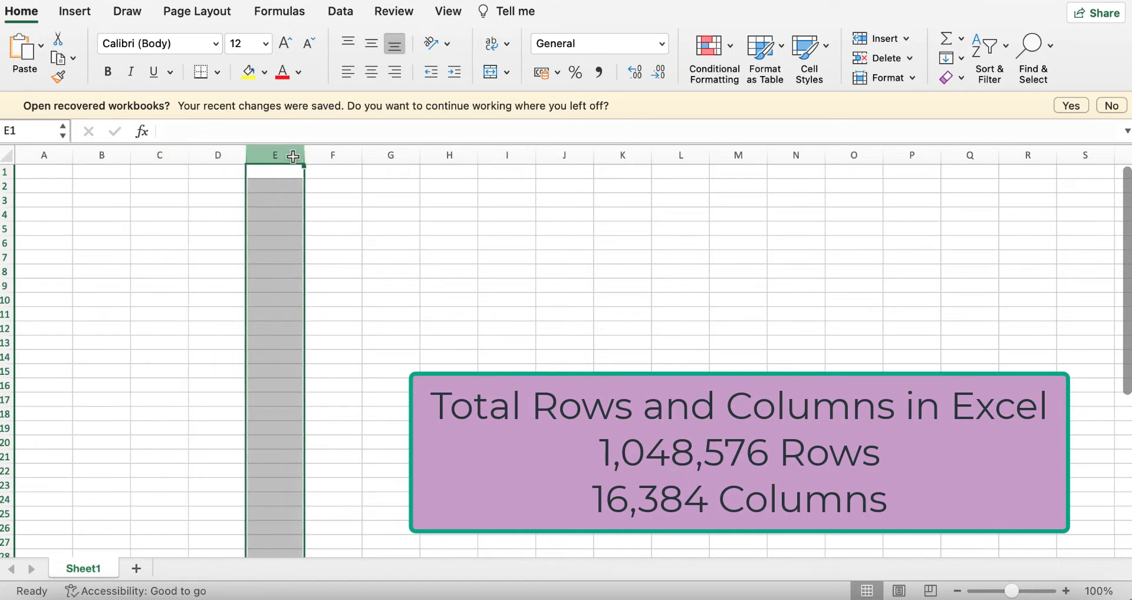
left_click(45, 155)
left_click(103, 156)
left_click(162, 156)
left_click(218, 156)
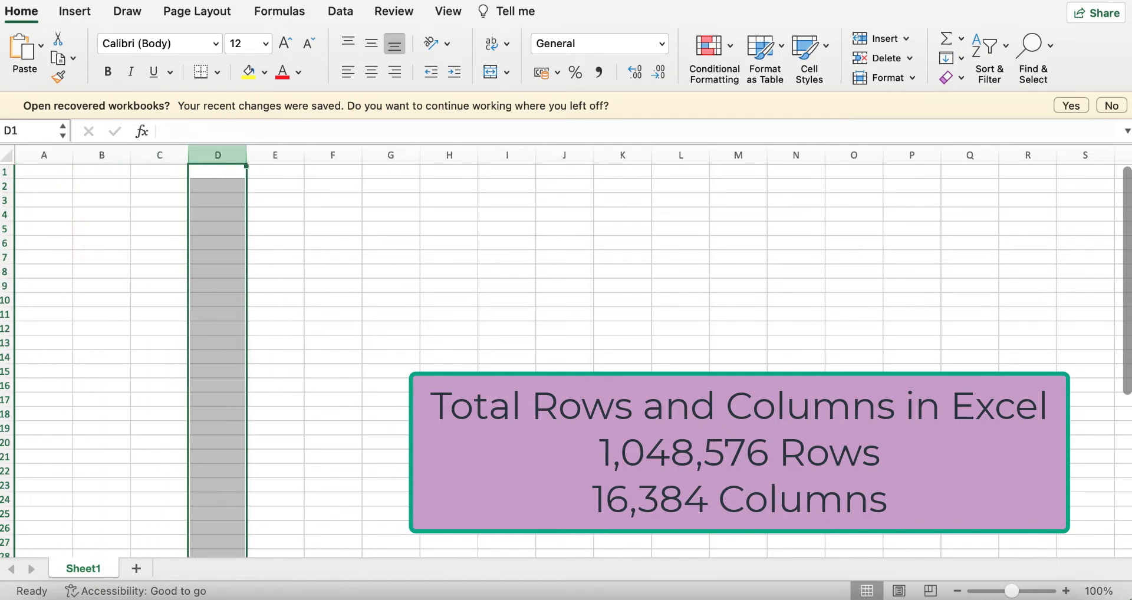
Examine how far the lettered columns continue across the empty sheet, return to column A, and select cell F10.
scroll(200, 557, "right", 10)
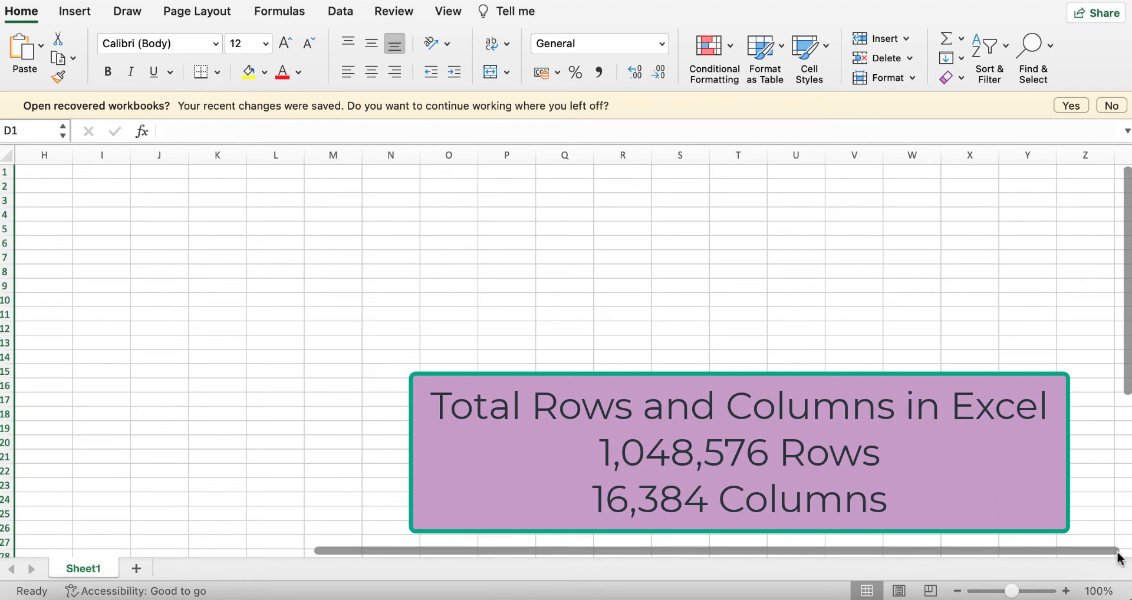
scroll(1108, 553, "left", 1)
scroll(1100, 557, "right", 1)
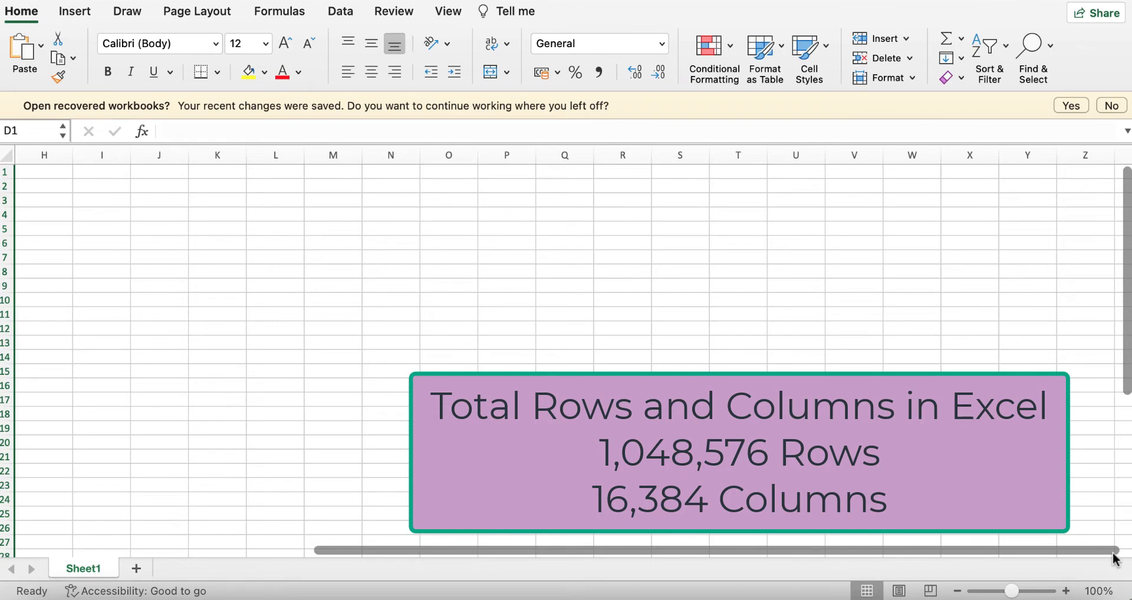
left_click_drag(1111, 552, 232, 498)
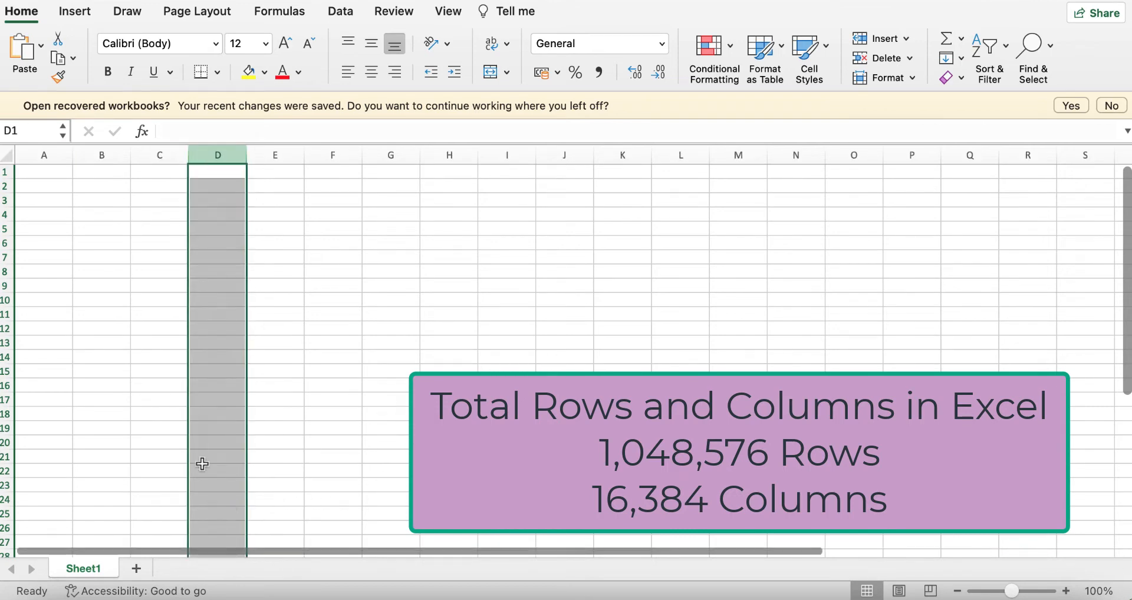
left_click(356, 302)
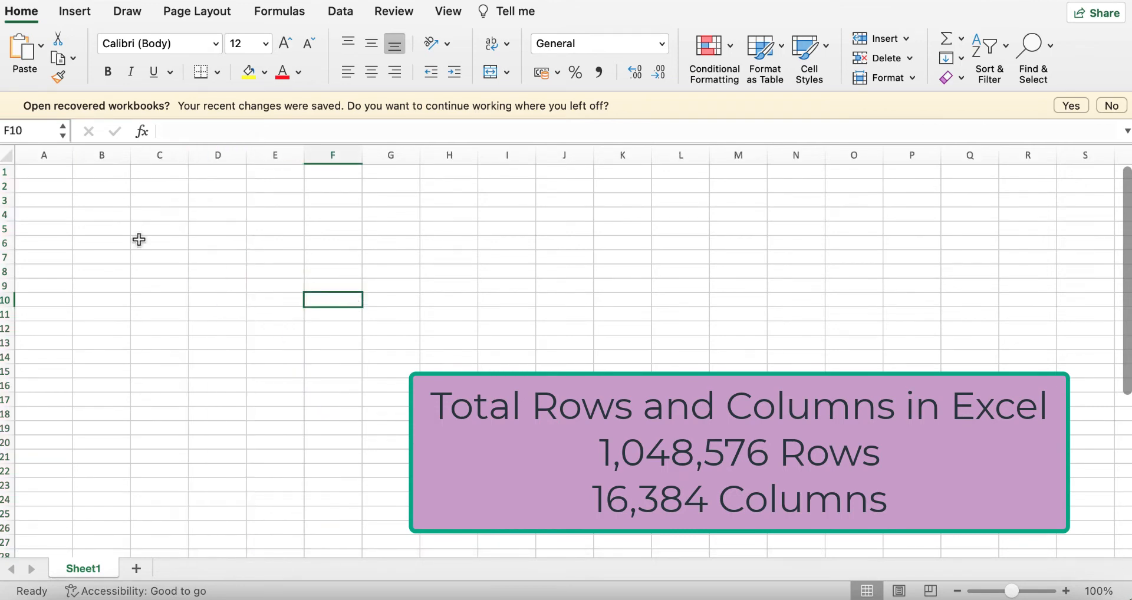
Select cell D4 and enlarge the sheet view to 160%.
left_click(202, 214)
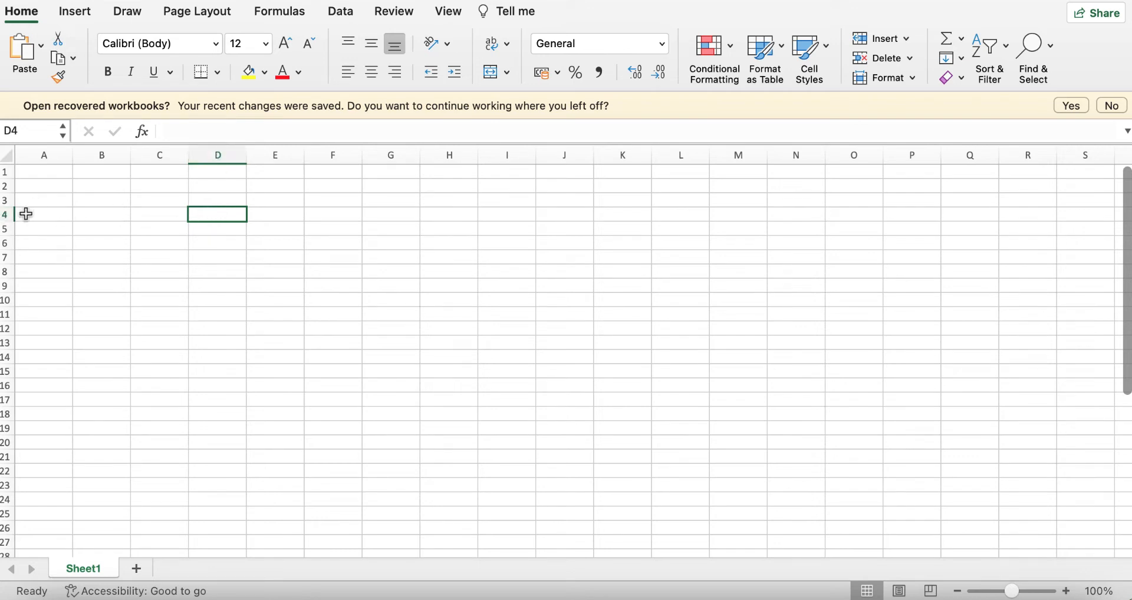
left_click(1066, 591)
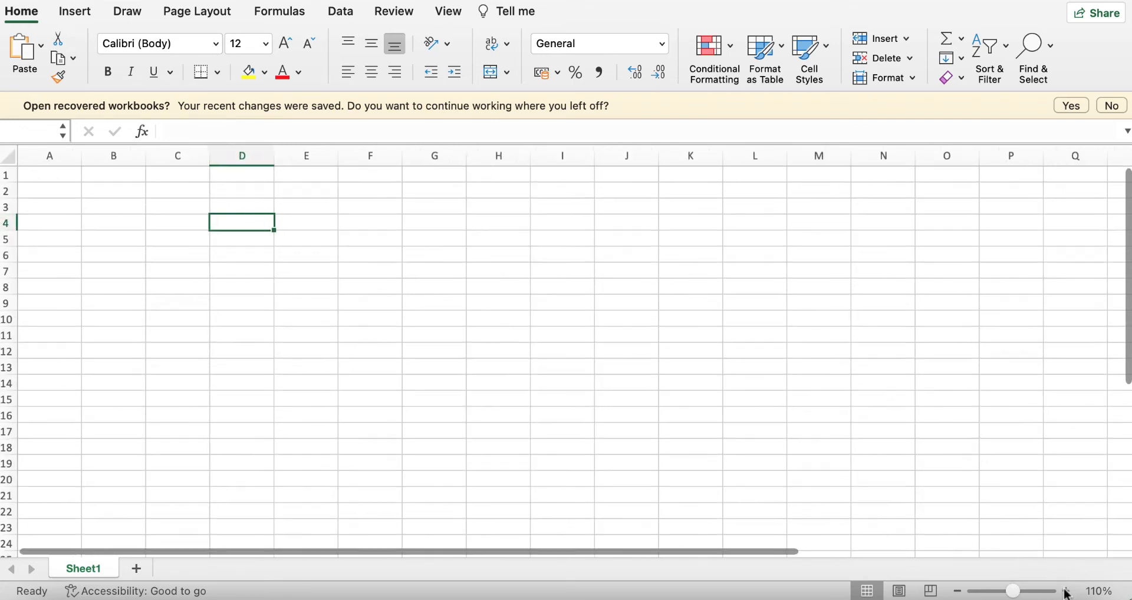
left_click(1066, 592)
left_click(1066, 591)
left_click(1065, 591)
left_click(1066, 591)
left_click(1066, 592)
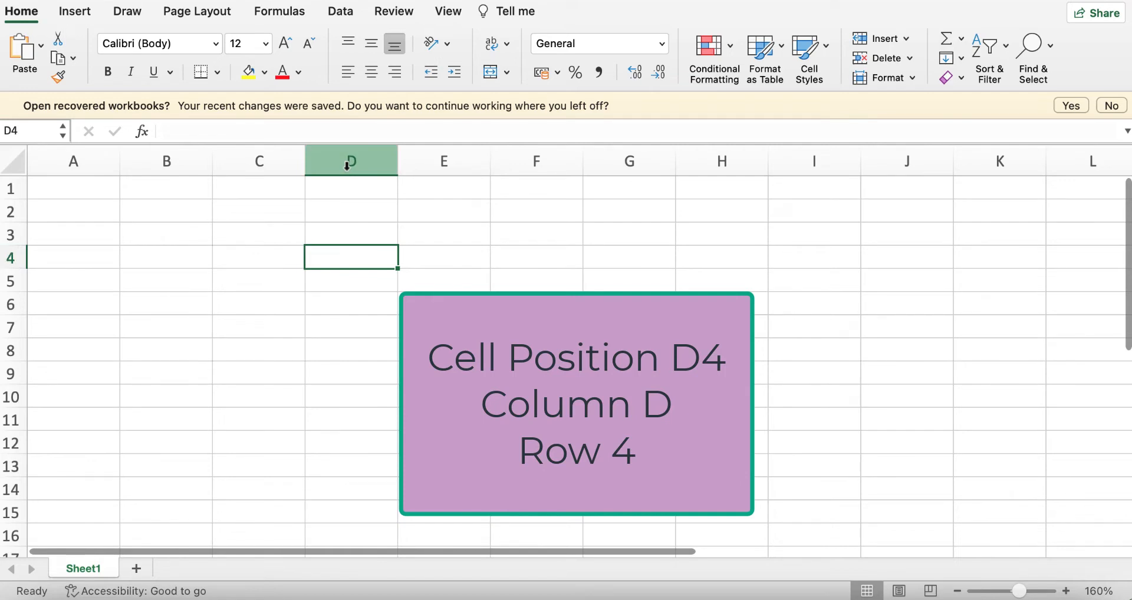
Check the reference of the selected cell D4, and select E7 and B6 to compare their cell references.
left_click(9, 130)
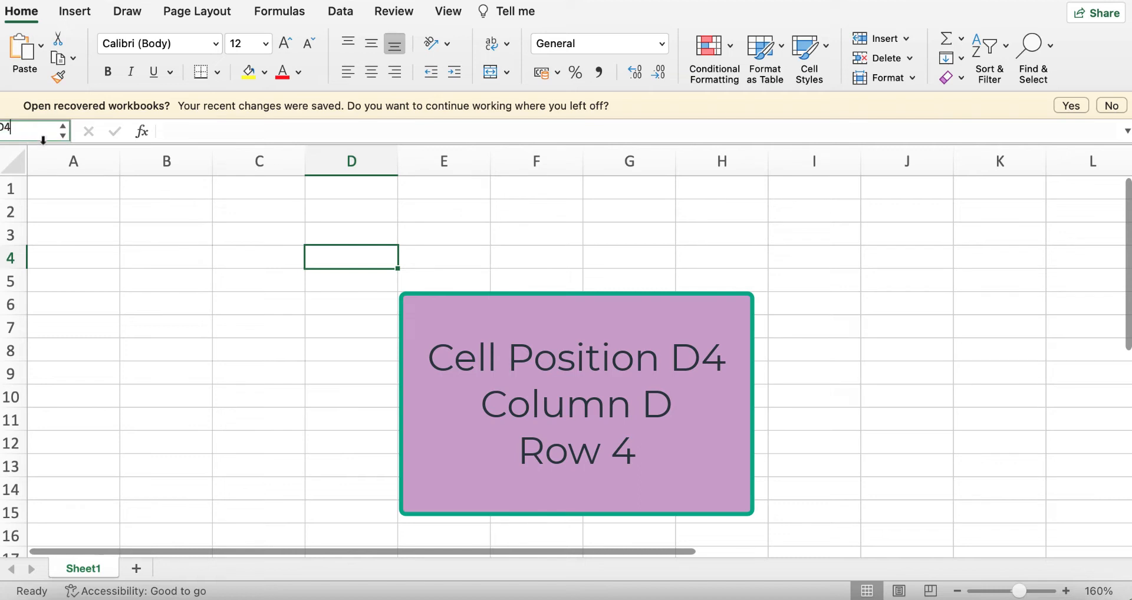
left_click(437, 327)
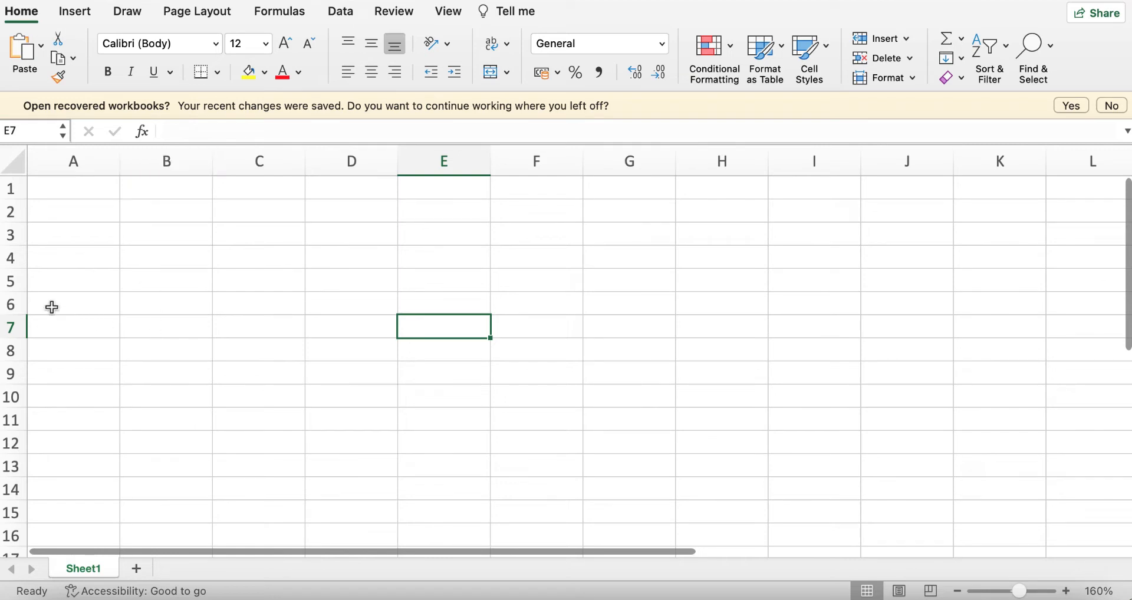
left_click(159, 309)
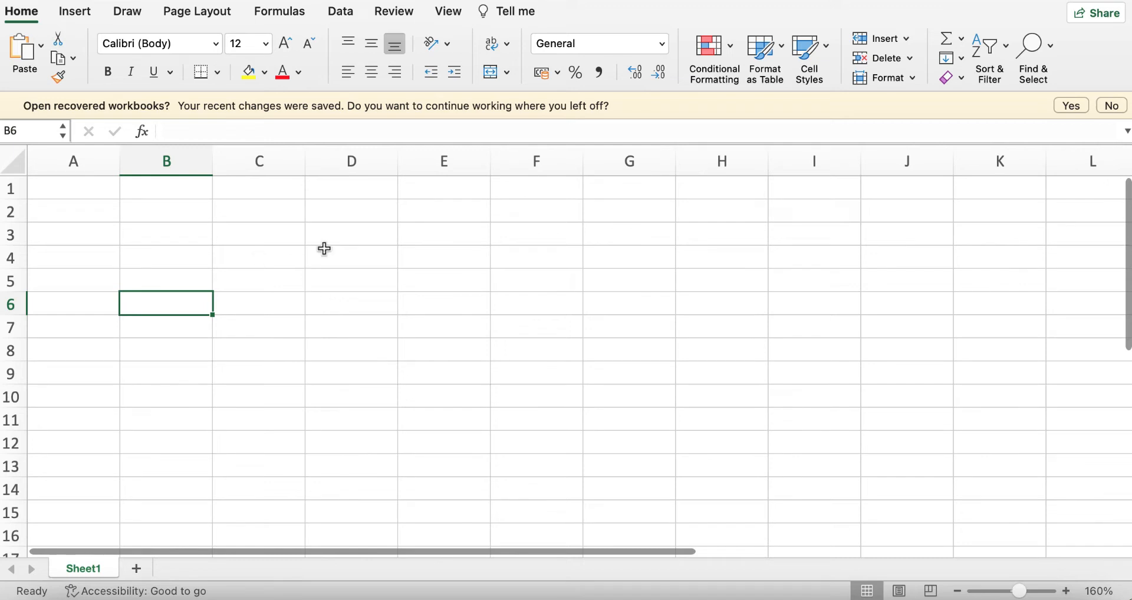
Select cells A2 to F2, extend the range down to row 10, and clear it by selecting single cells, ending on C8.
left_click_drag(78, 213, 510, 220)
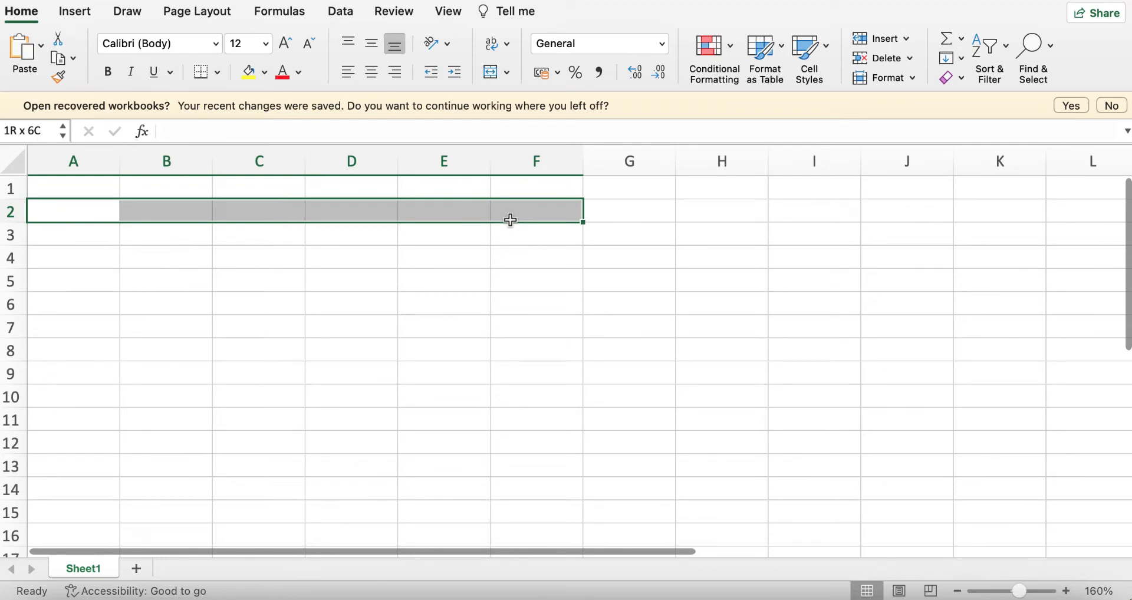
left_click_drag(515, 219, 507, 221)
left_click_drag(583, 223, 584, 401)
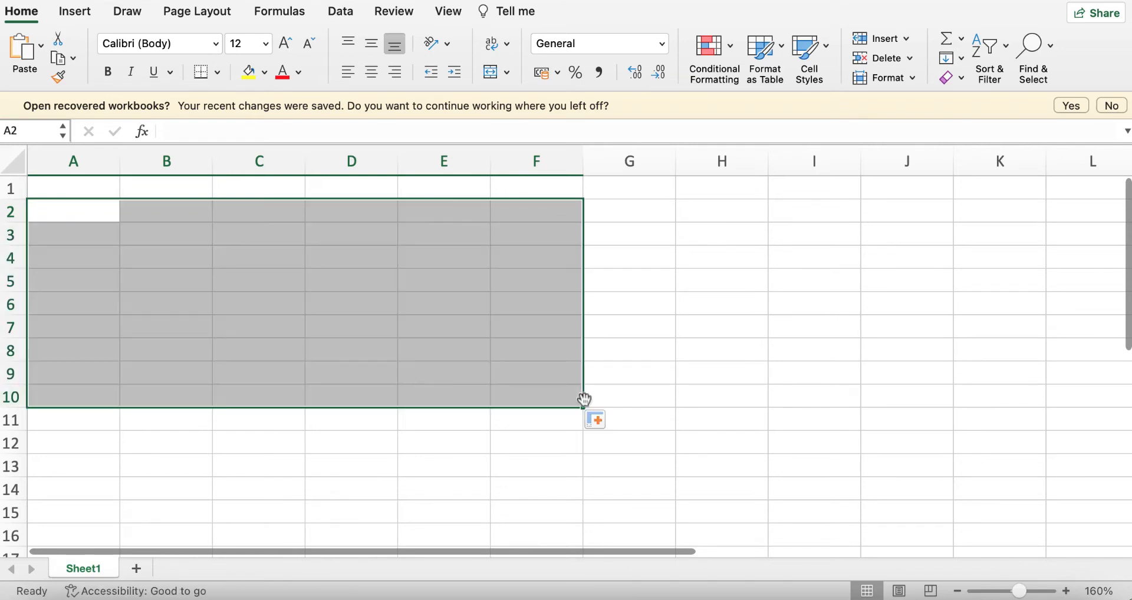
left_click(659, 319)
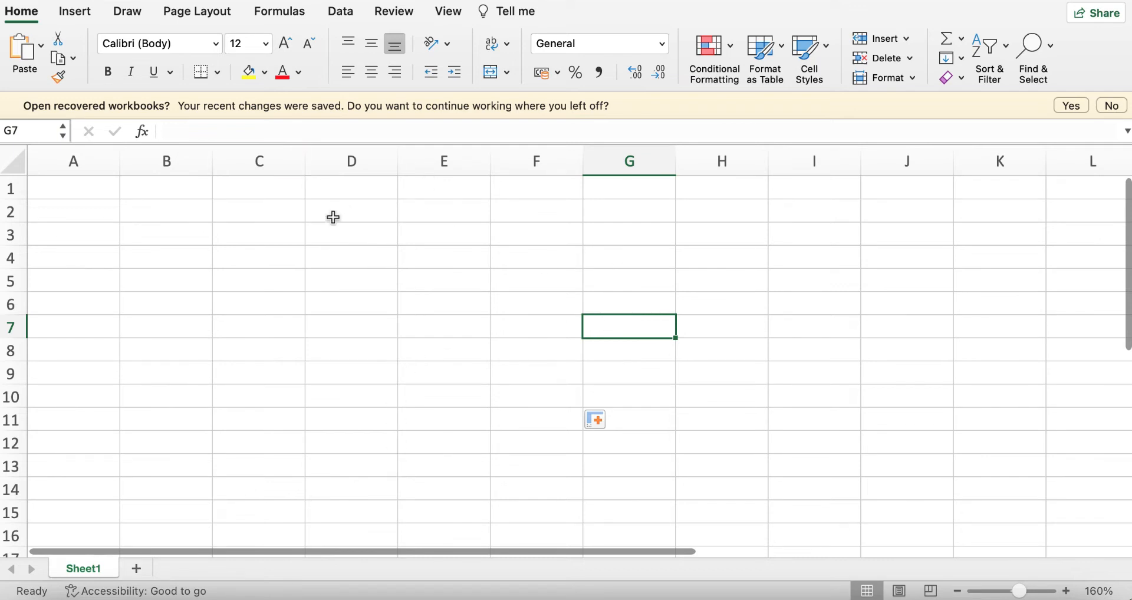
left_click(358, 328)
left_click(659, 332)
left_click(219, 348)
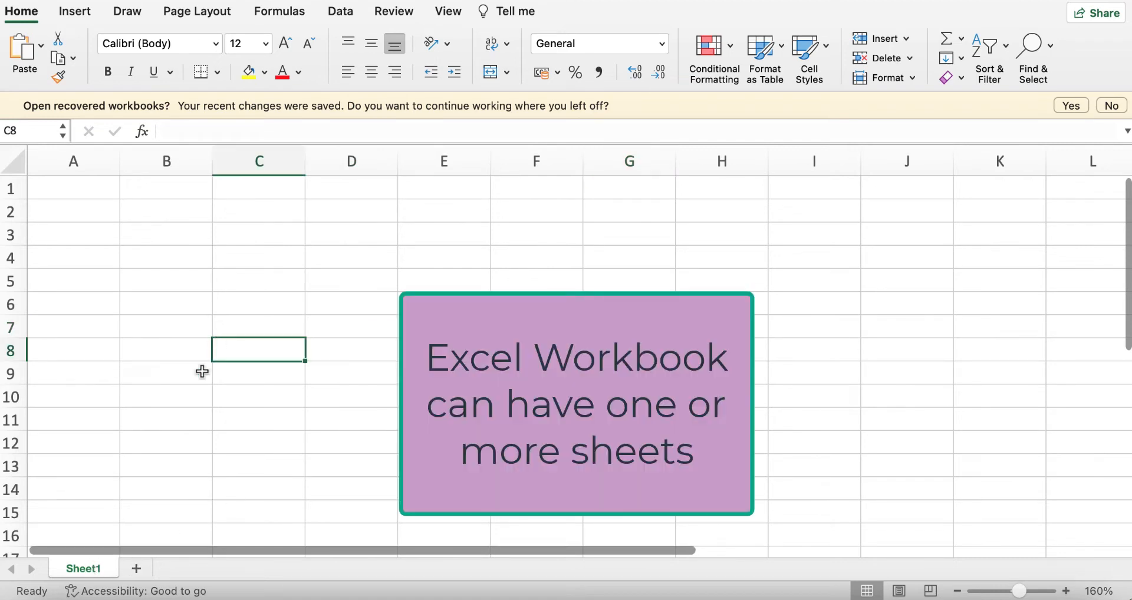
Add a second worksheet and rename Sheet1 as "Country population".
left_click(136, 568)
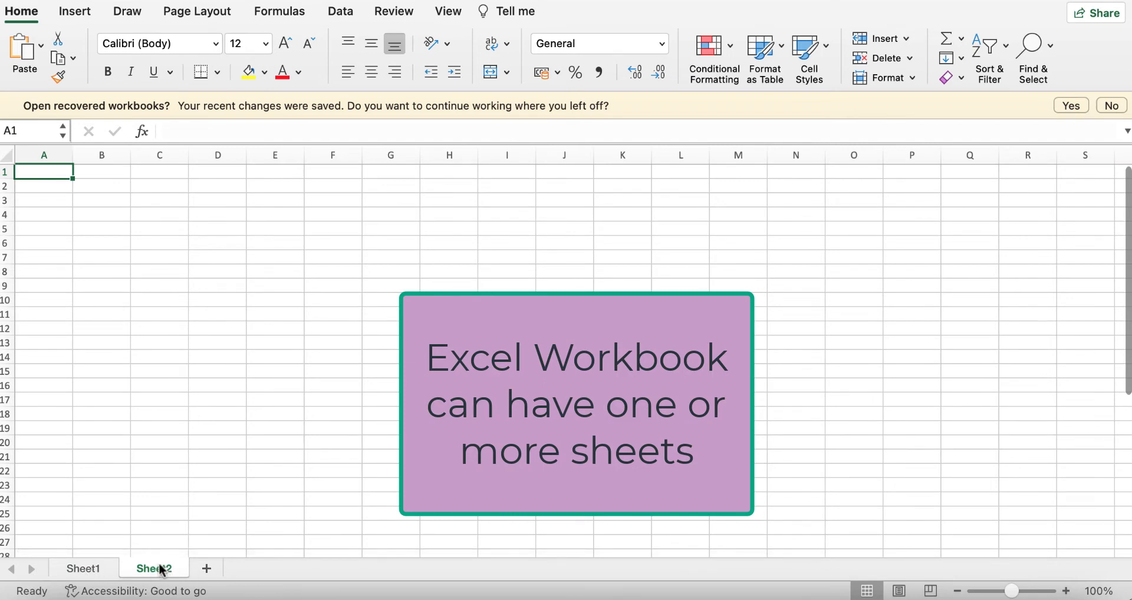
left_click(86, 567)
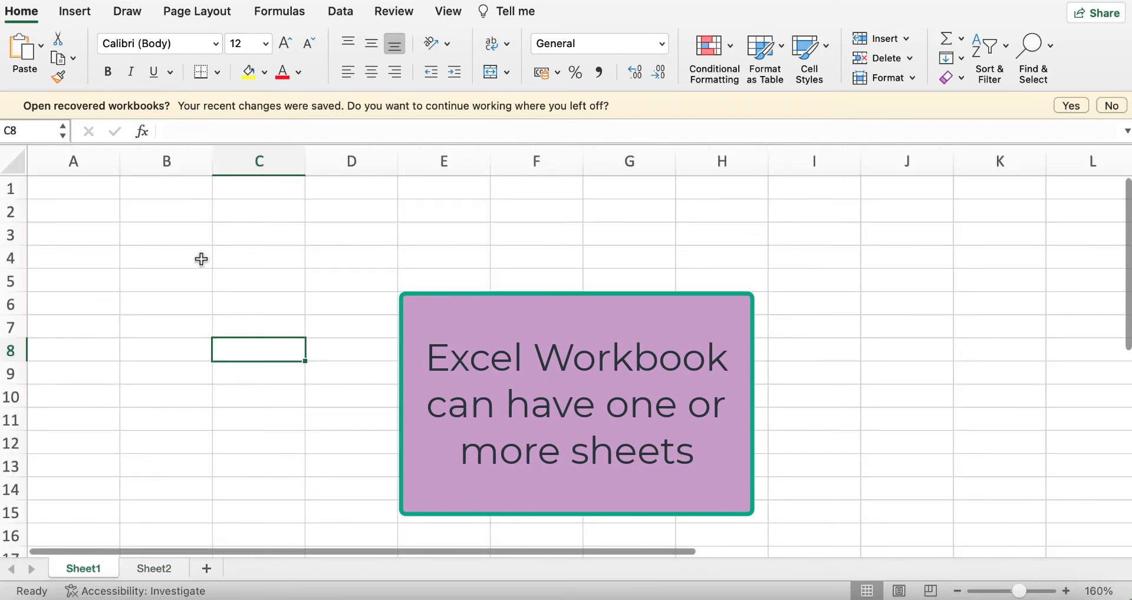
double_click(86, 569)
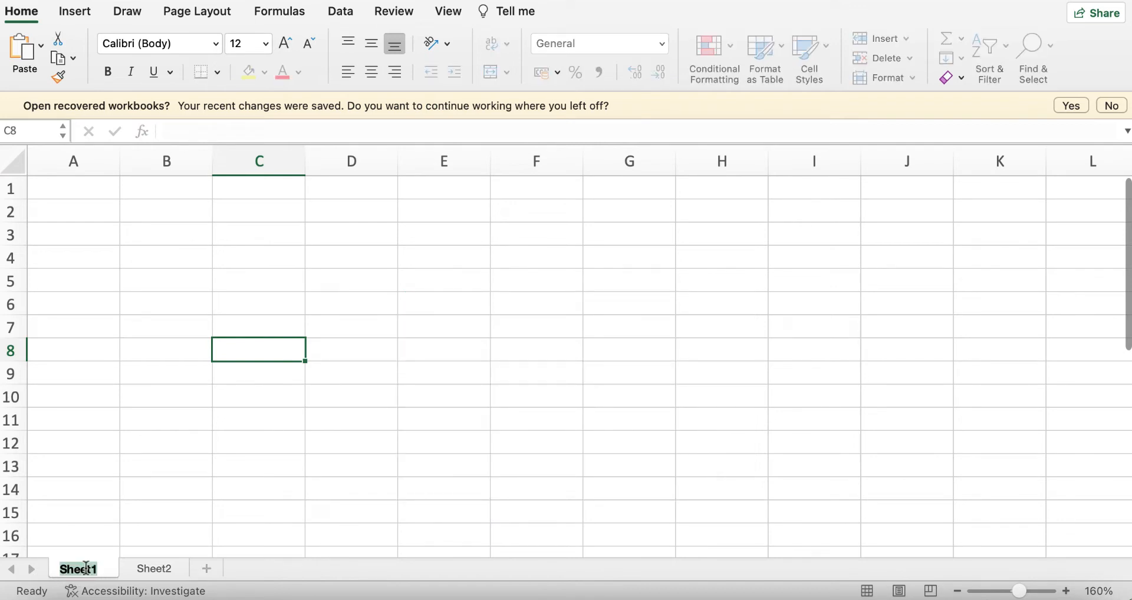
type("Cp")
type("untry")
type(" popul")
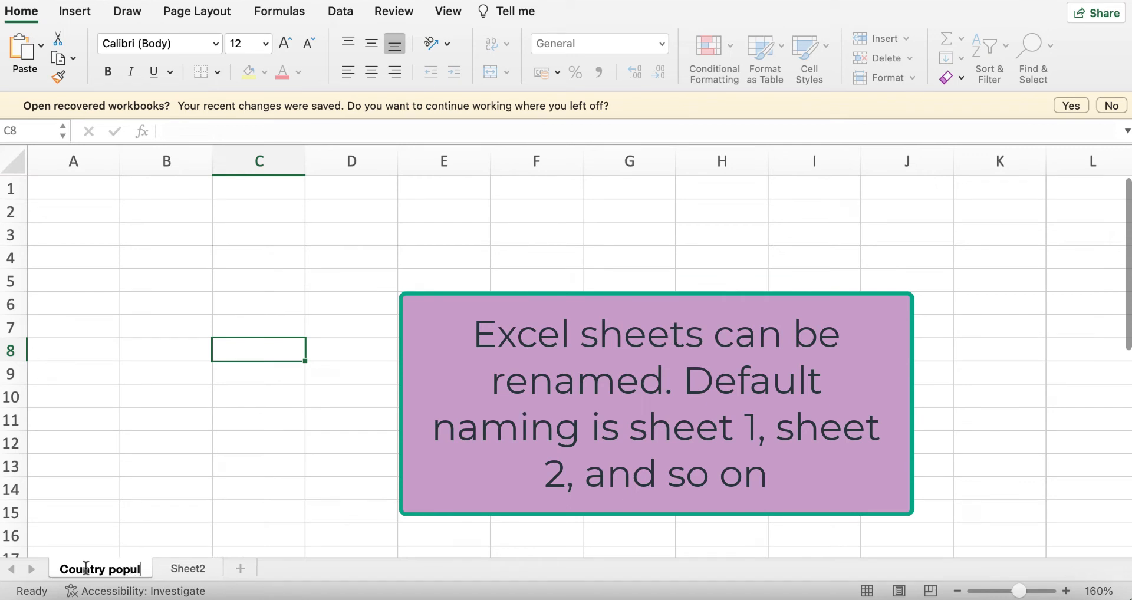
type("ation")
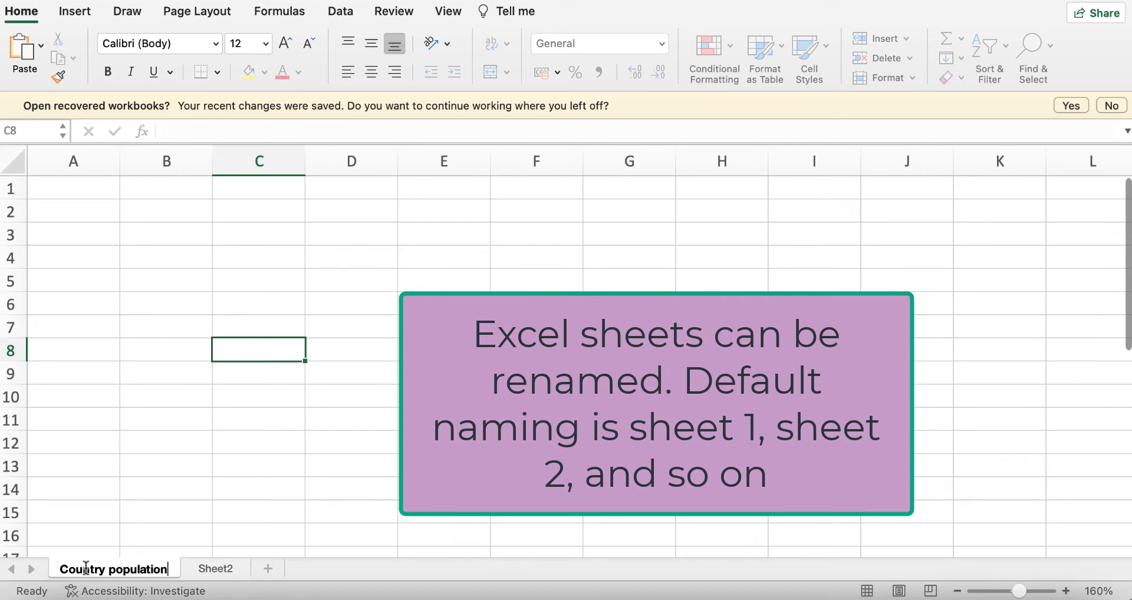
Rename Sheet2 as "Population density" and select cell D23 on it.
double_click(214, 569)
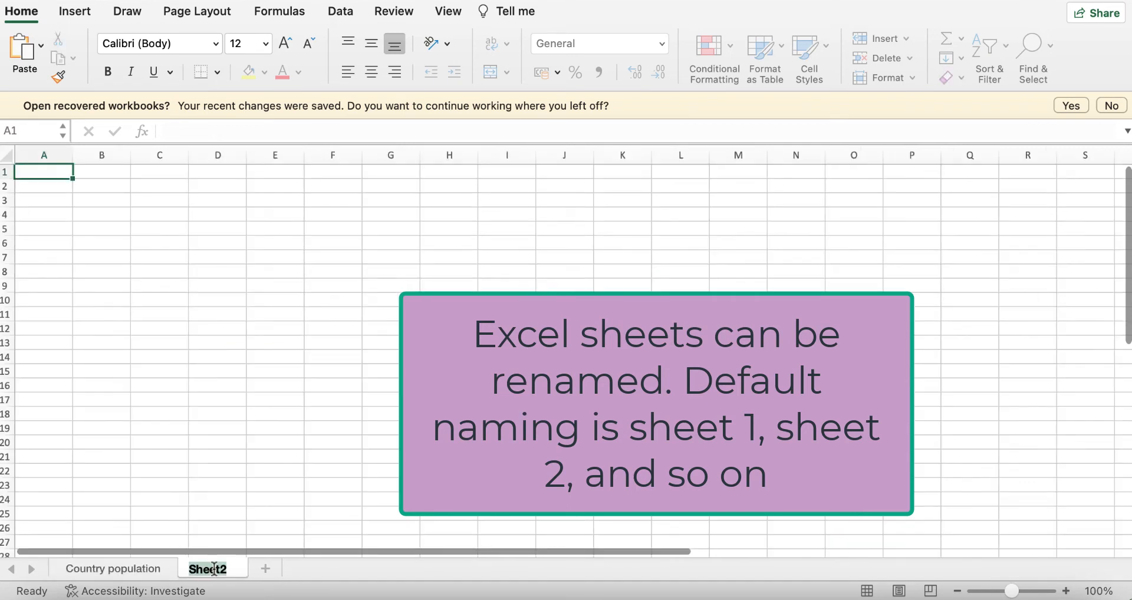
type("Popula")
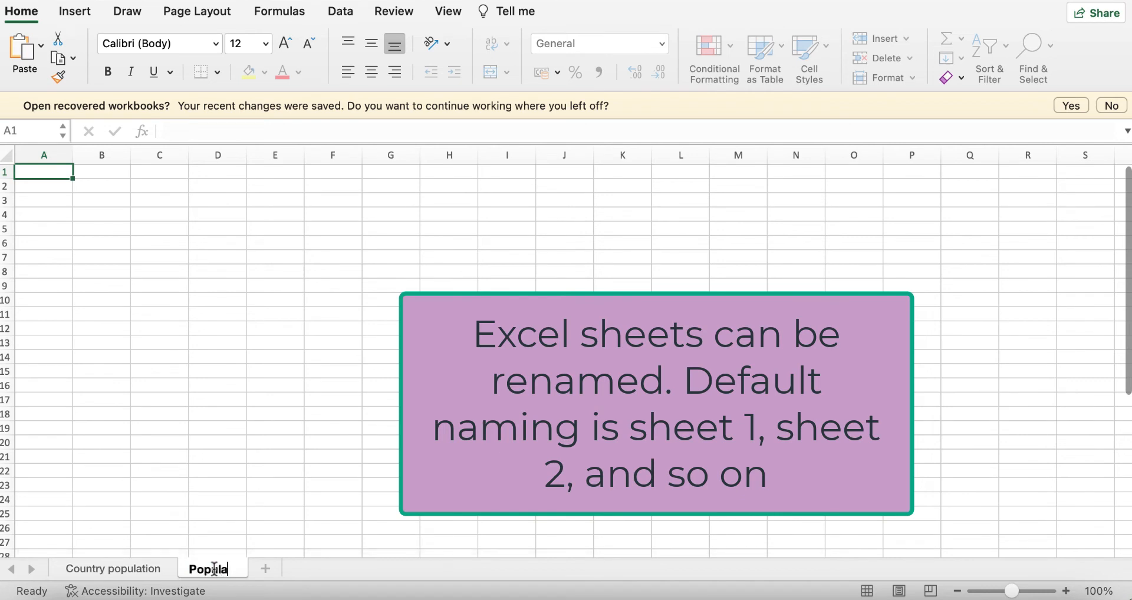
type("tion dens")
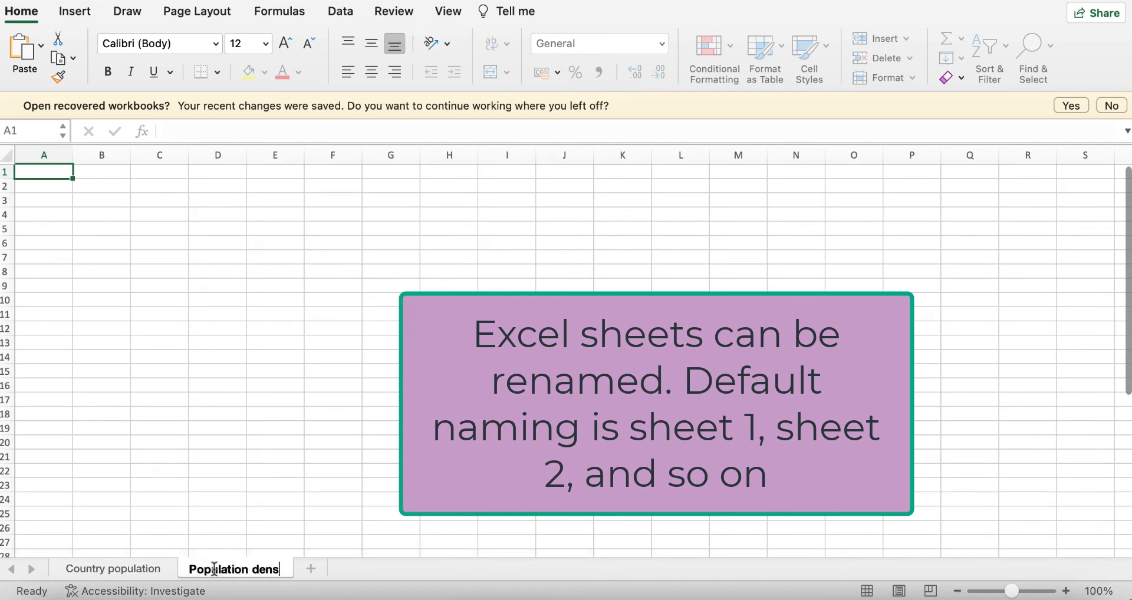
type("ity")
left_click(216, 483)
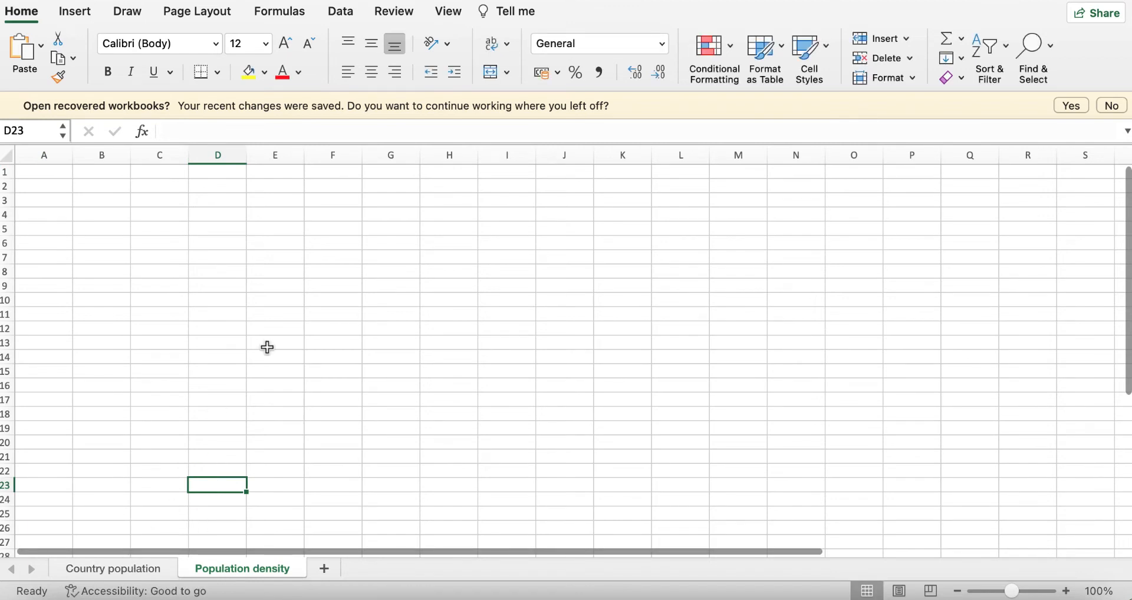
Return to the Country population sheet and decline the offer to open recovered workbooks.
left_click(106, 572)
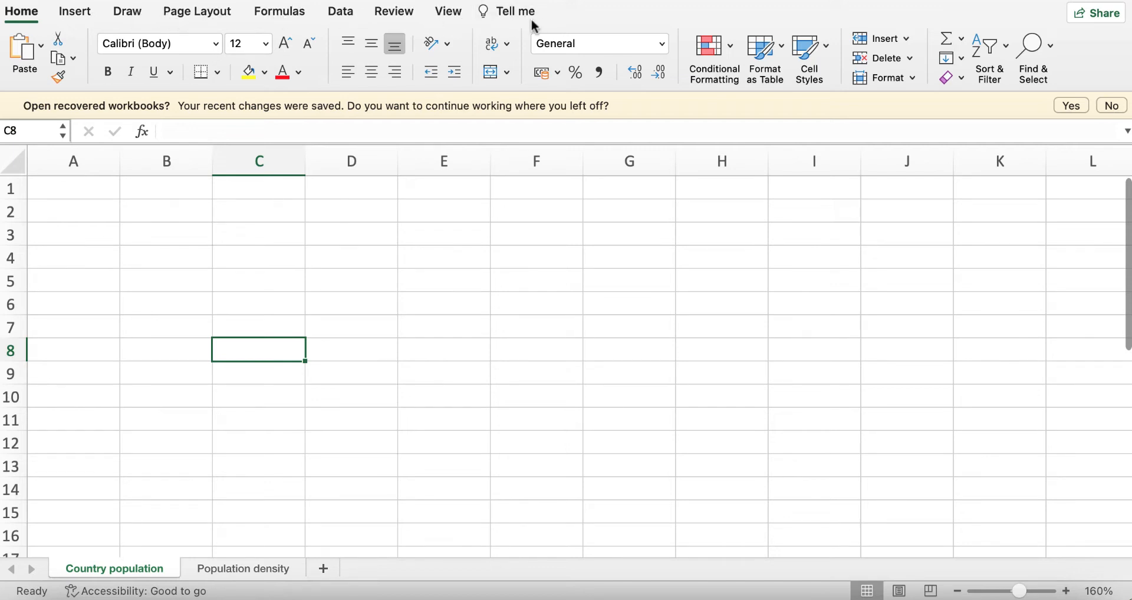
left_click(75, 12)
left_click(76, 12)
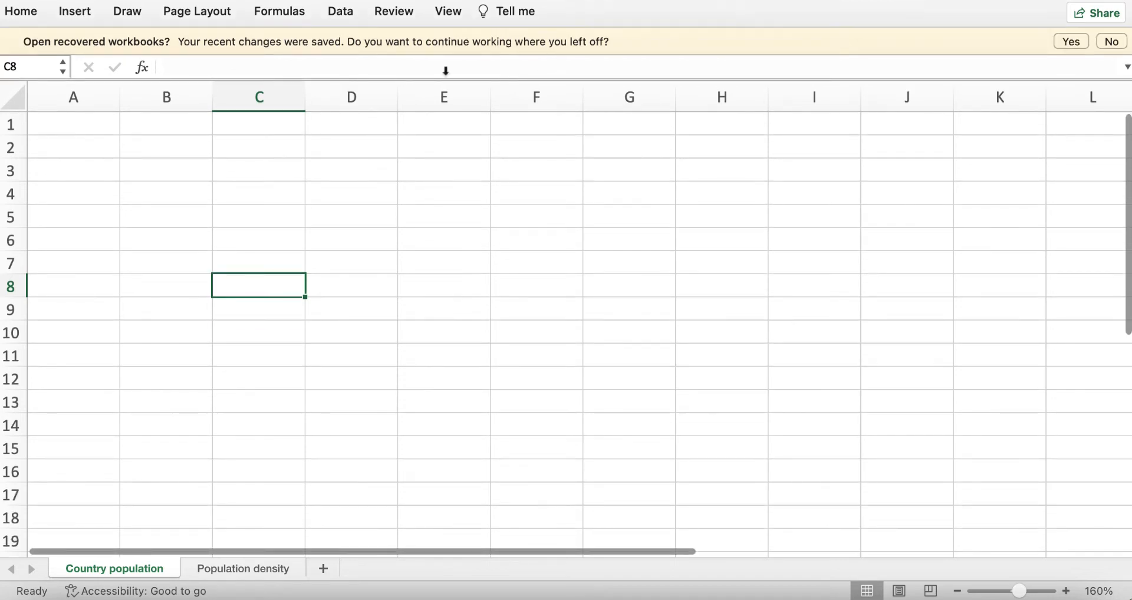
left_click(1111, 42)
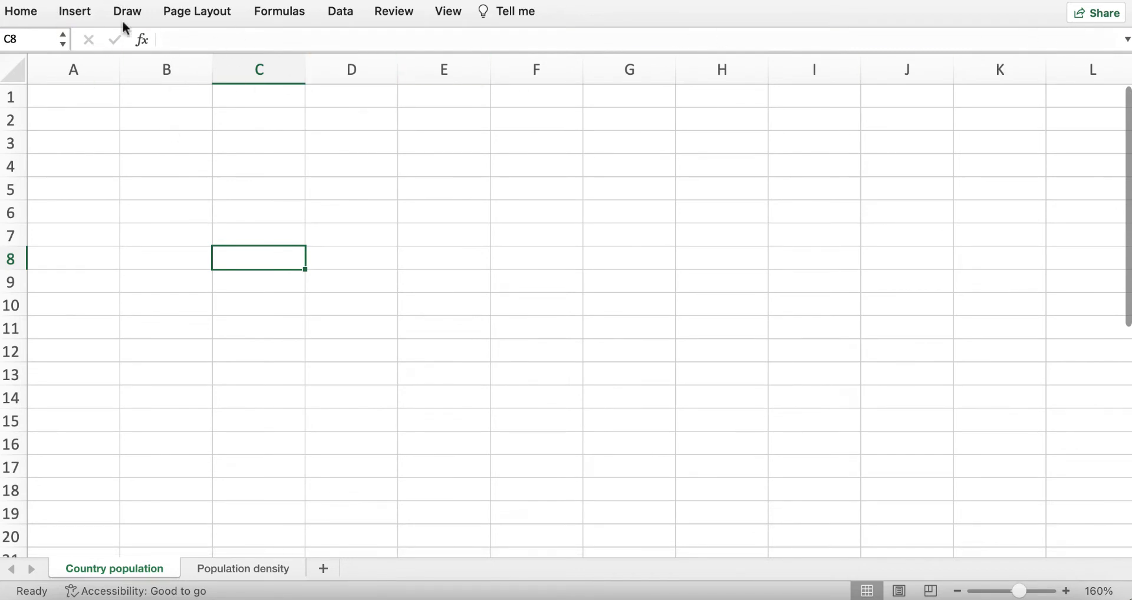
Expand the collapsed ribbon to show the Home commands, and display the page layout commands.
left_click(25, 19)
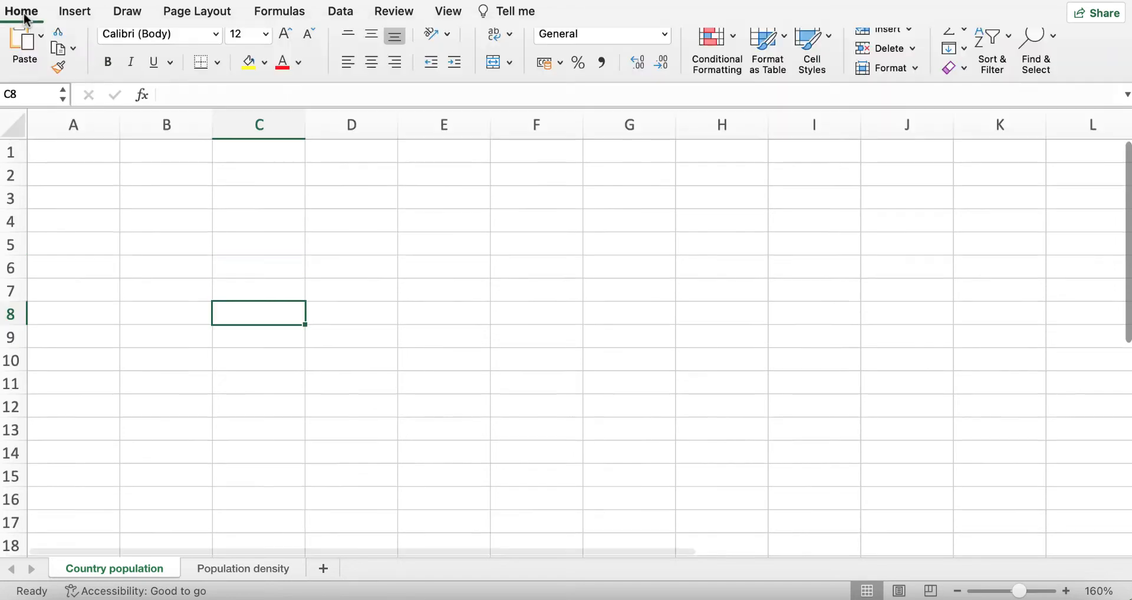
left_click(25, 20)
left_click(24, 18)
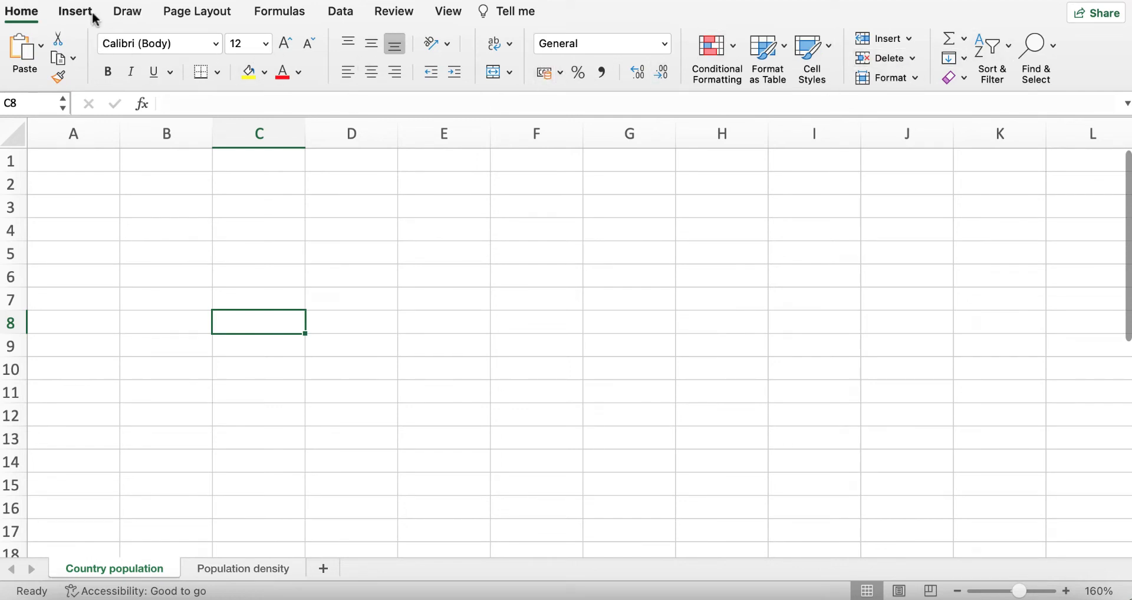
left_click(199, 18)
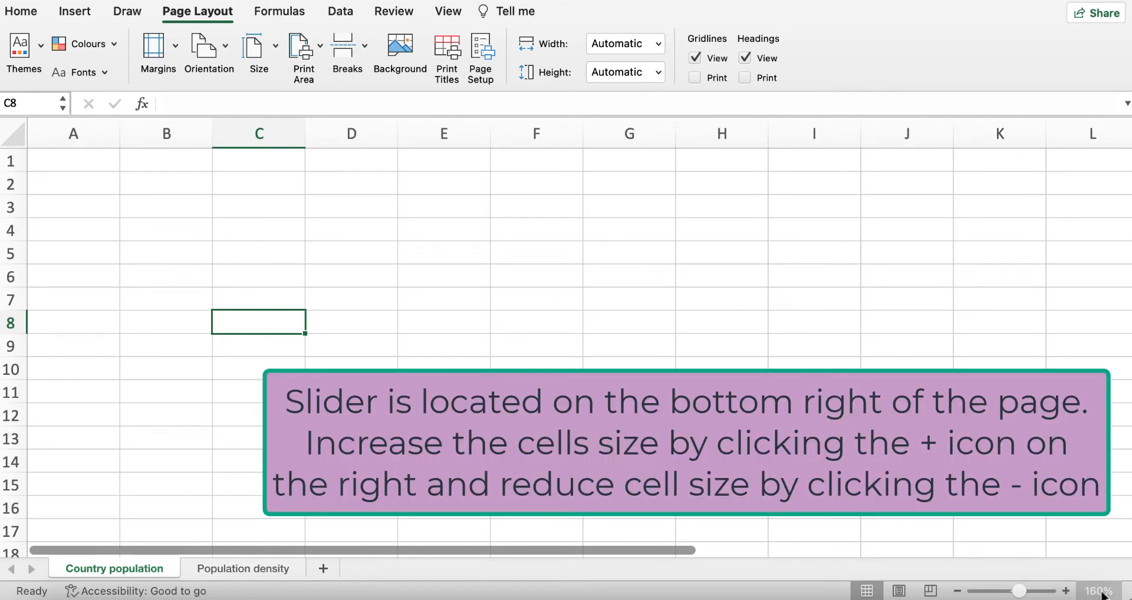
Increase the worksheet zoom level to 200%.
left_click(1066, 590)
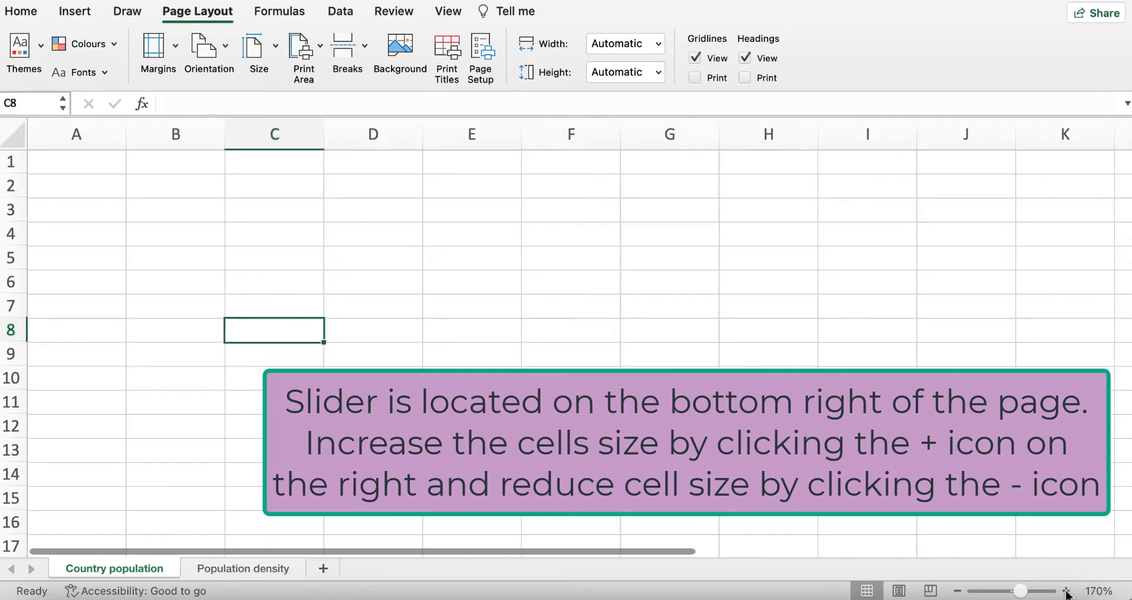
left_click(1066, 591)
left_click(1066, 591)
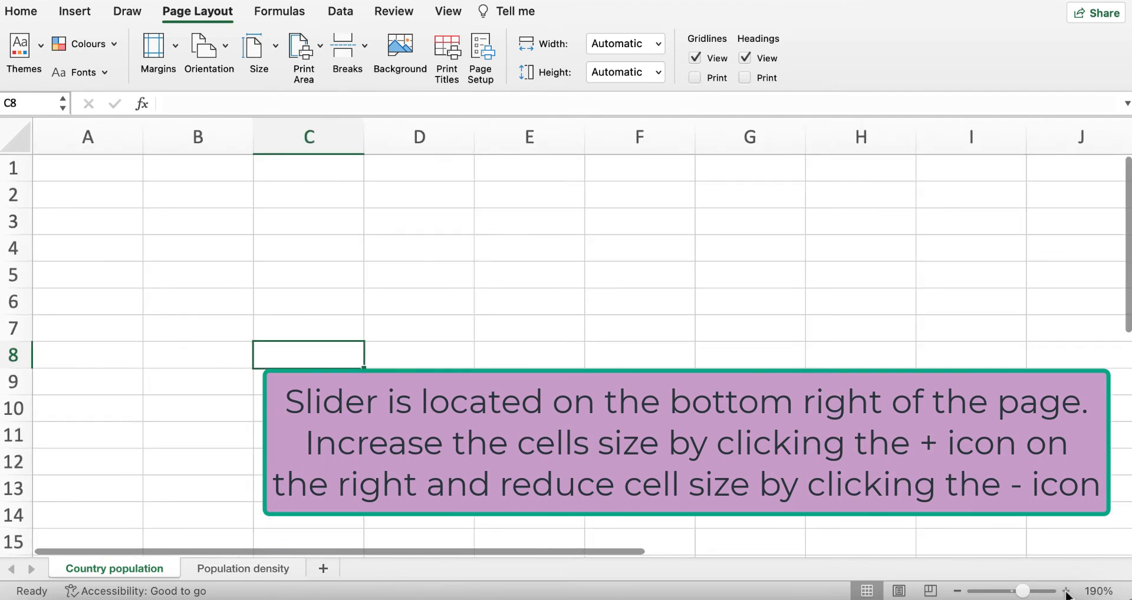
left_click(1066, 591)
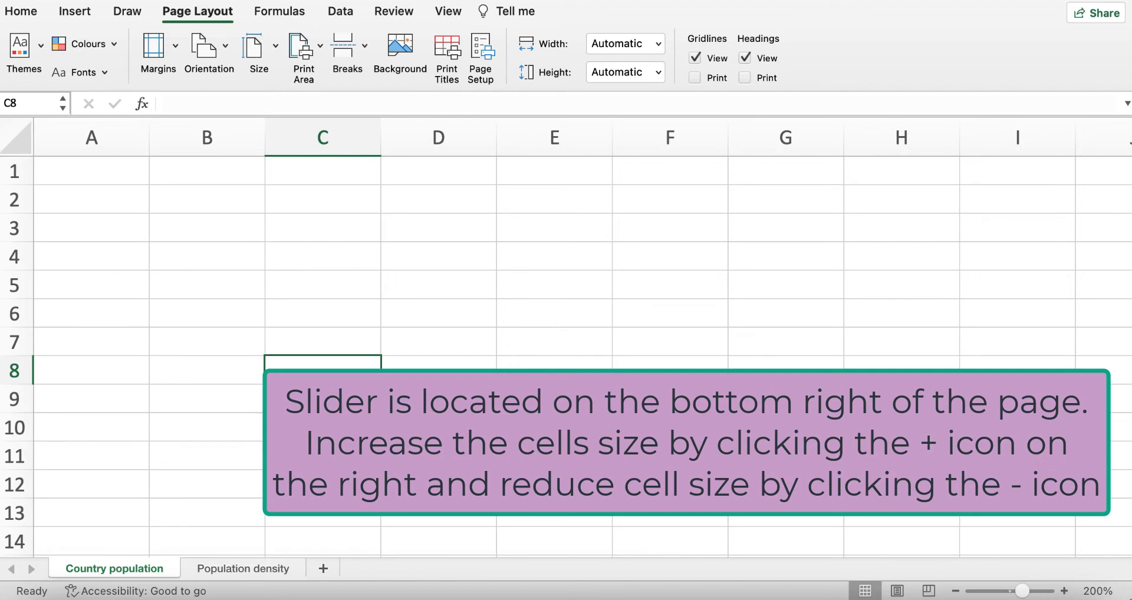
Reduce the worksheet zoom level to 70% so the cells appear much smaller.
left_click(955, 591)
left_click(955, 591)
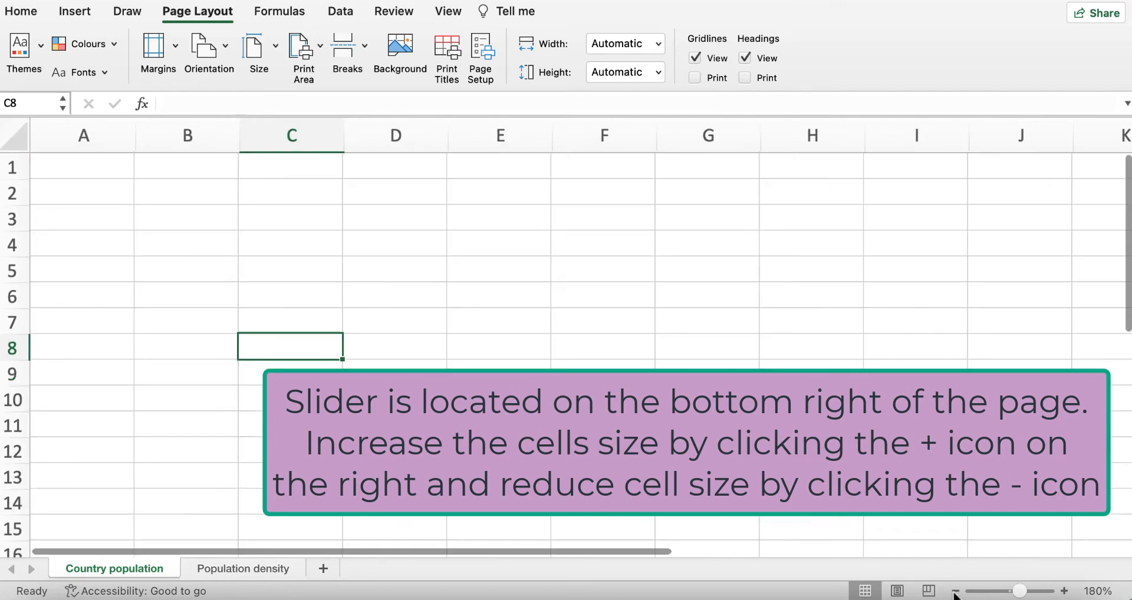
left_click(955, 592)
left_click(955, 591)
left_click(955, 592)
left_click(955, 591)
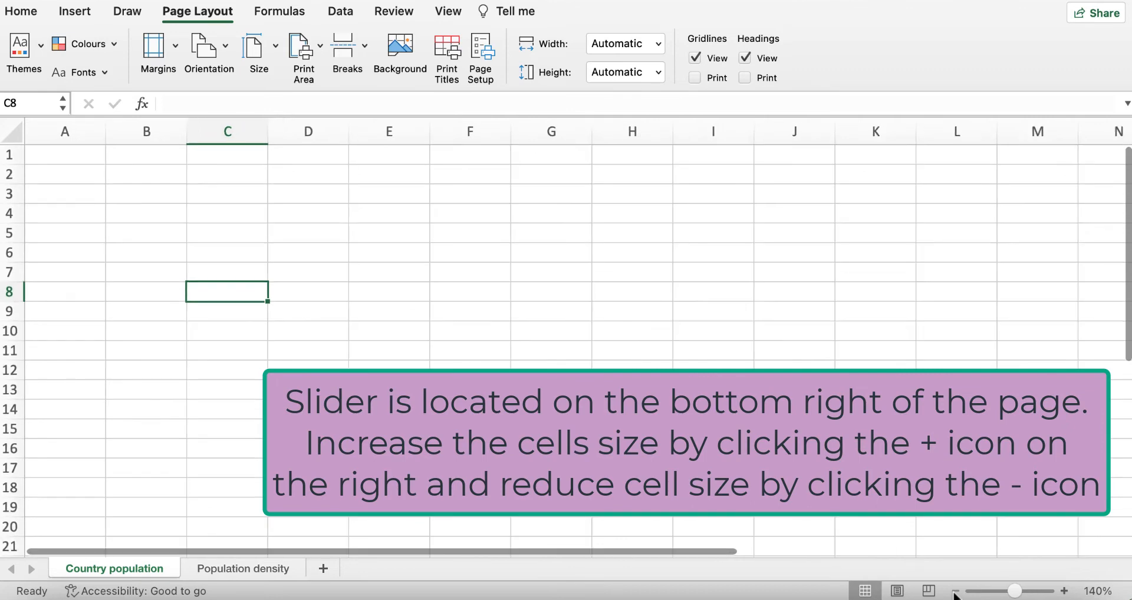
left_click(955, 591)
left_click(955, 591)
left_click(955, 591)
left_click(955, 591)
left_click(955, 591)
left_click(955, 591)
left_click(955, 591)
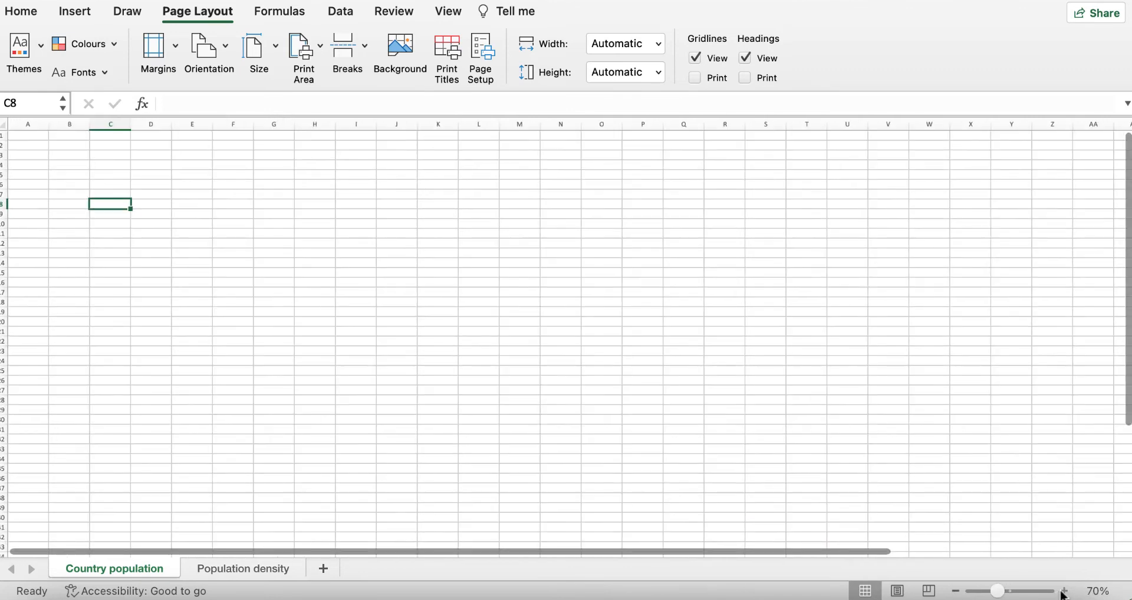
Raise the zoom level of the Country population sheet to 150%.
left_click(1064, 591)
left_click(1064, 592)
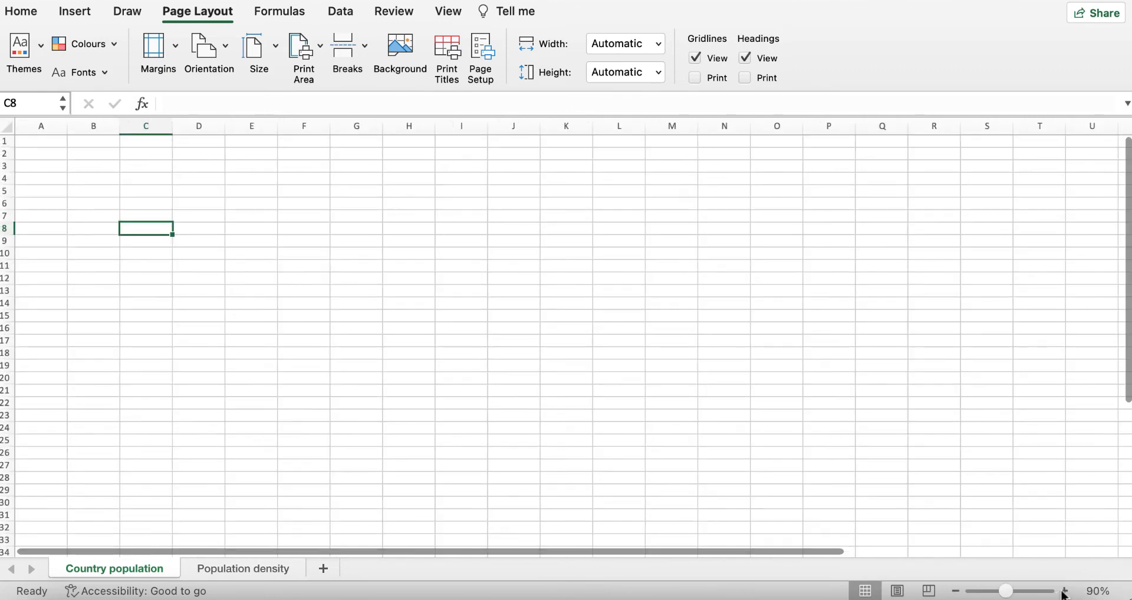
left_click(1064, 591)
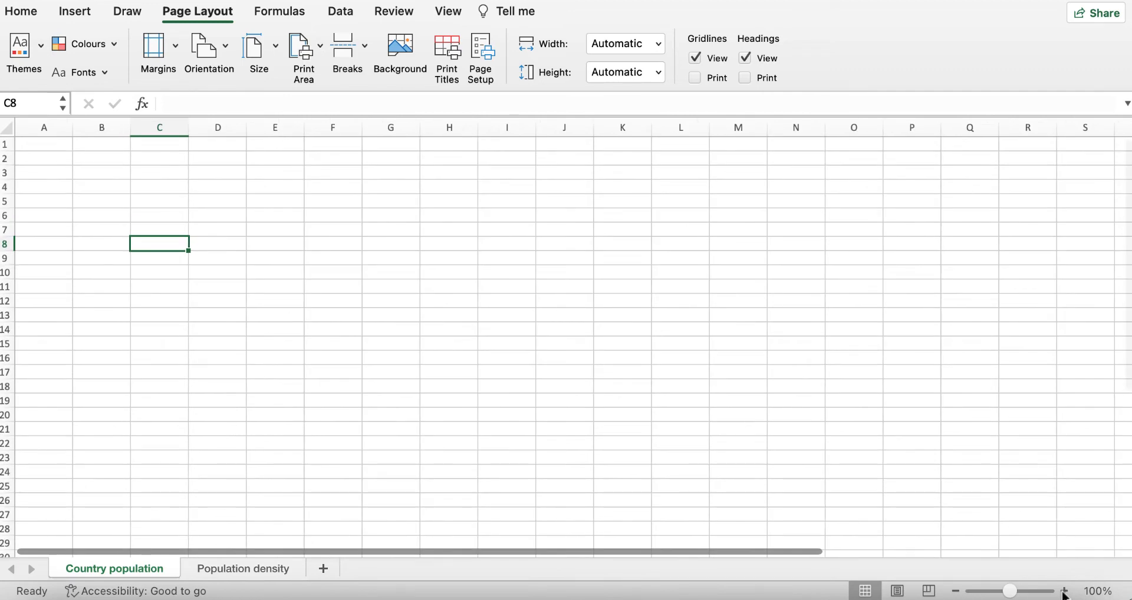
left_click(1064, 591)
left_click(1064, 592)
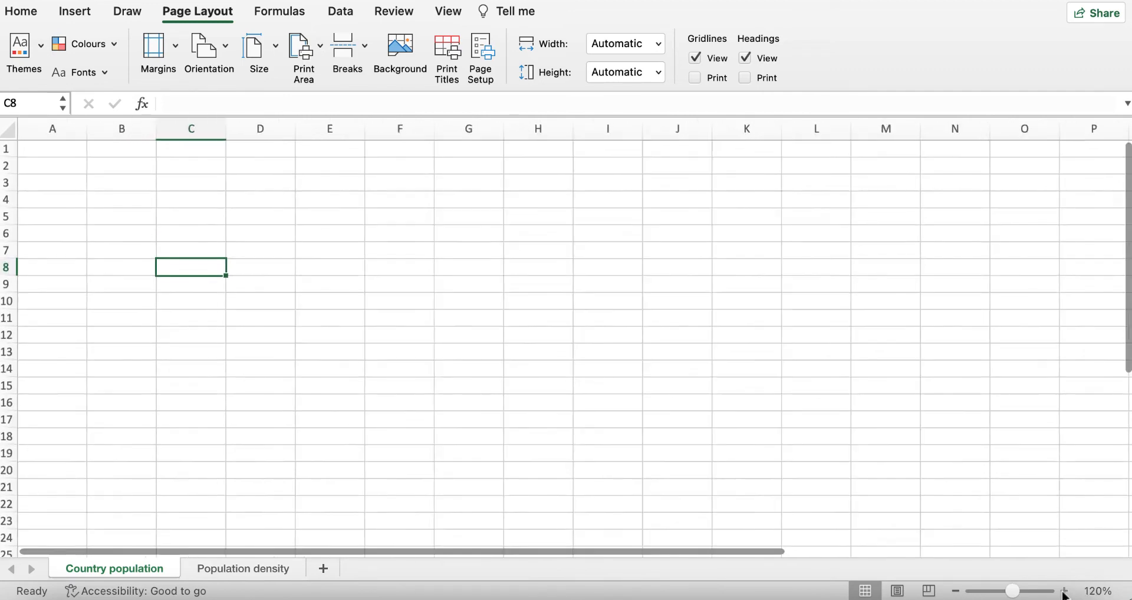
left_click(1064, 591)
left_click(1063, 591)
left_click(1064, 592)
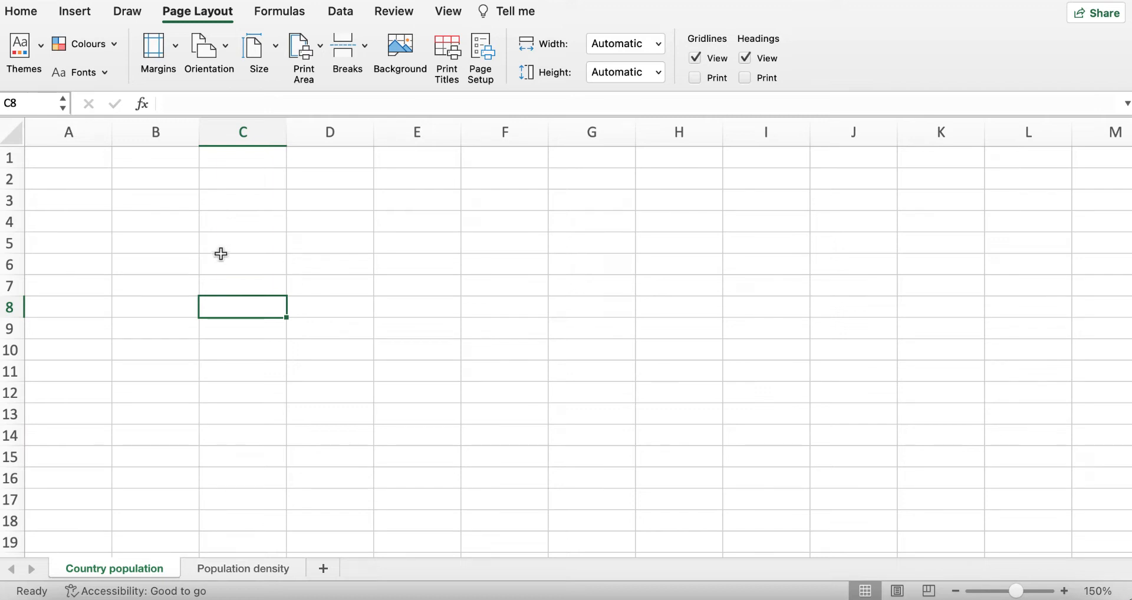
Enter the title "Most populated African Countries" in cell A1 of the Country population sheet.
left_click(59, 187)
left_click(57, 165)
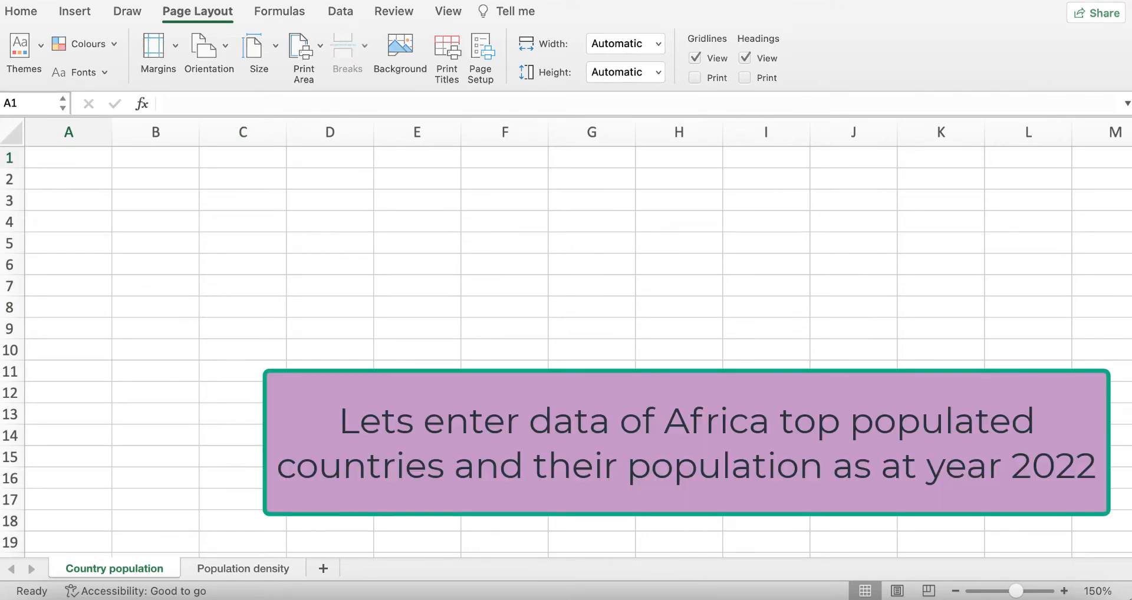
left_click(58, 158)
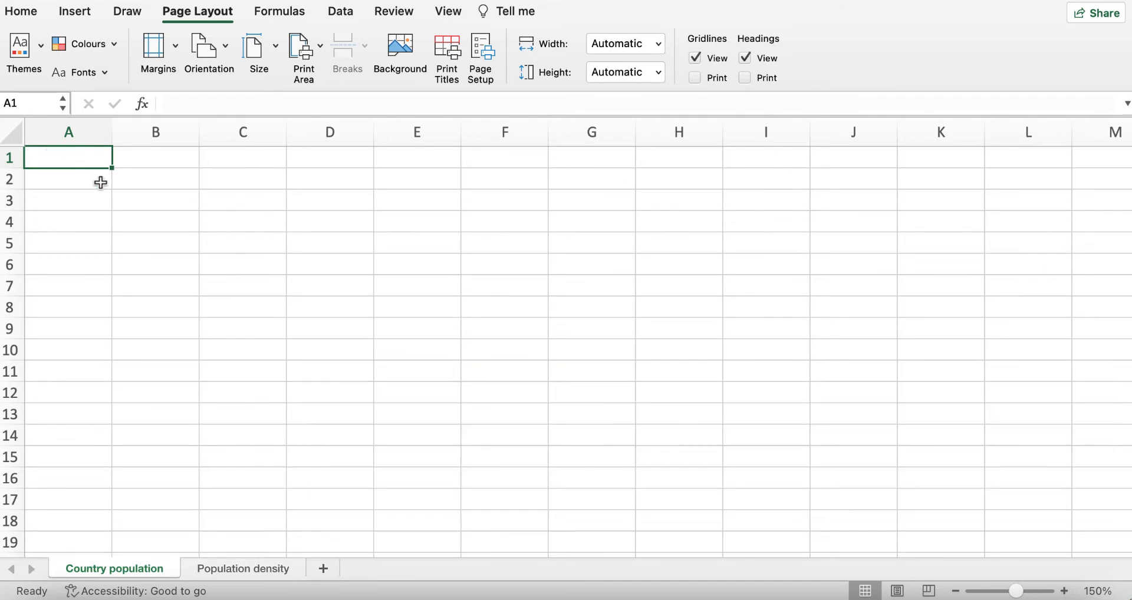
type("Most ")
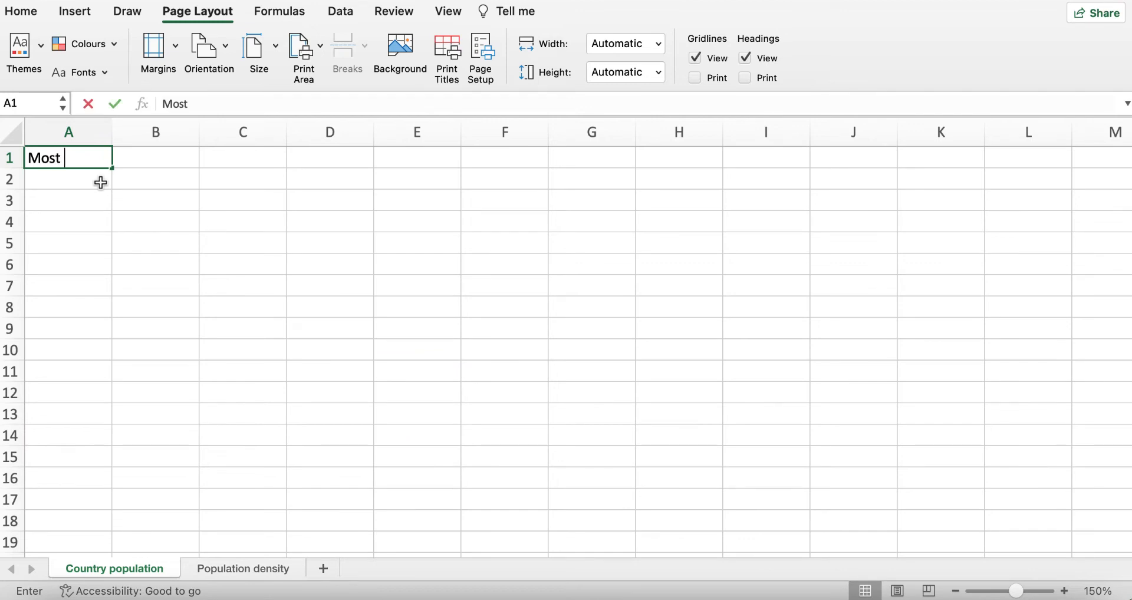
type("popul")
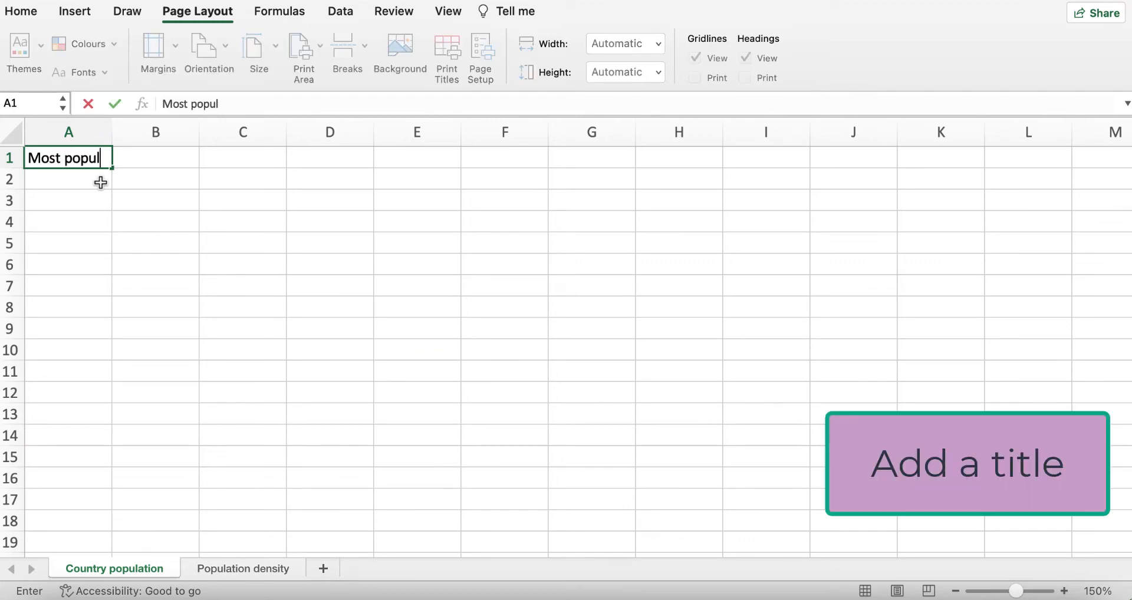
type("ated Afri")
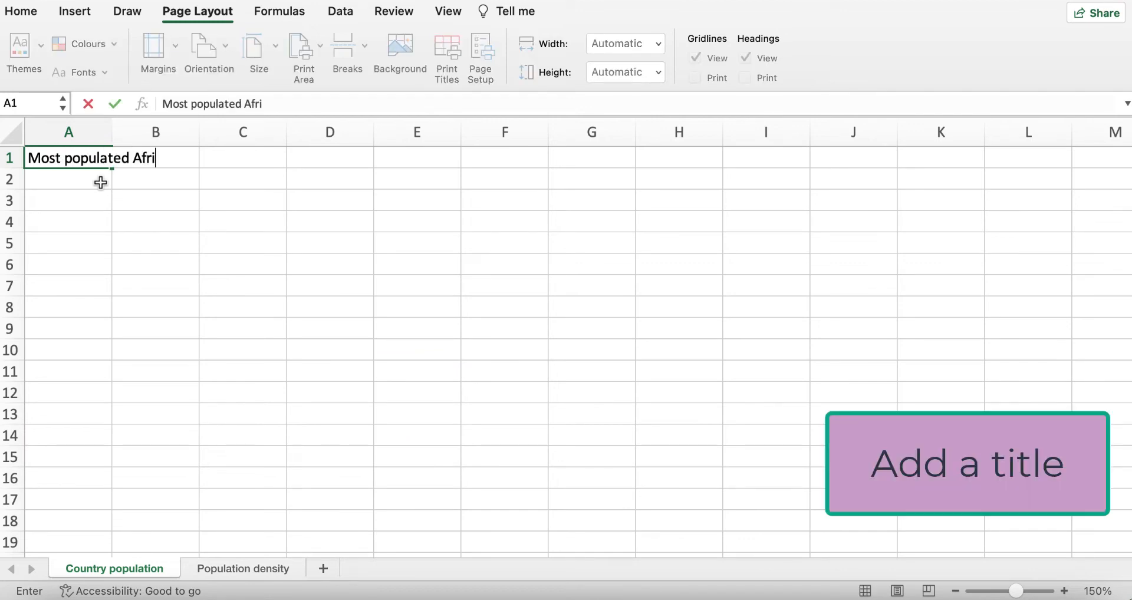
type("can Count")
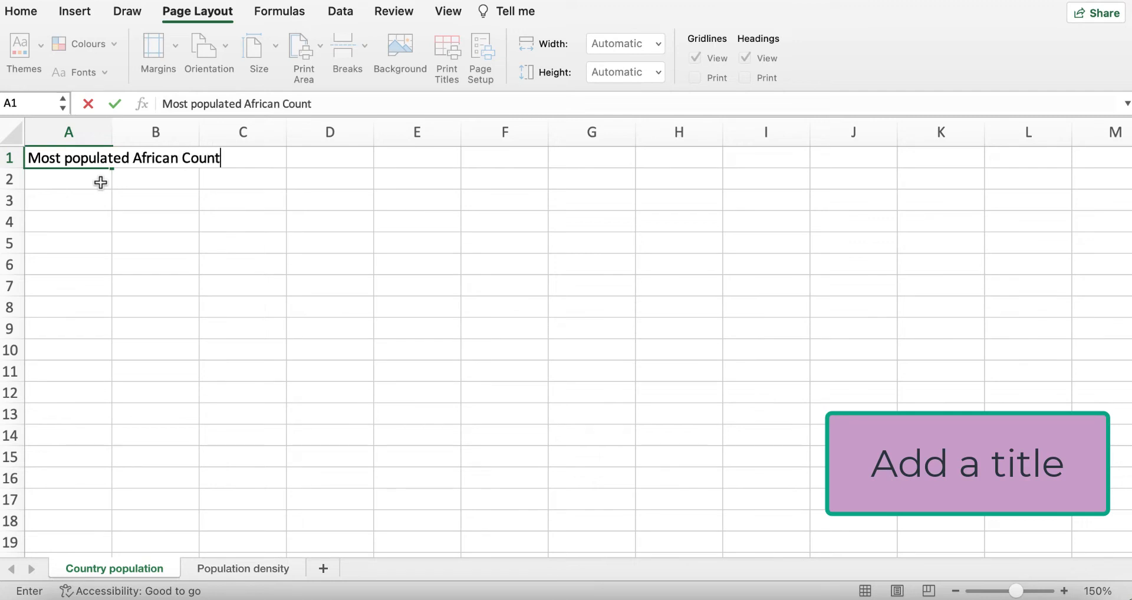
type("ries")
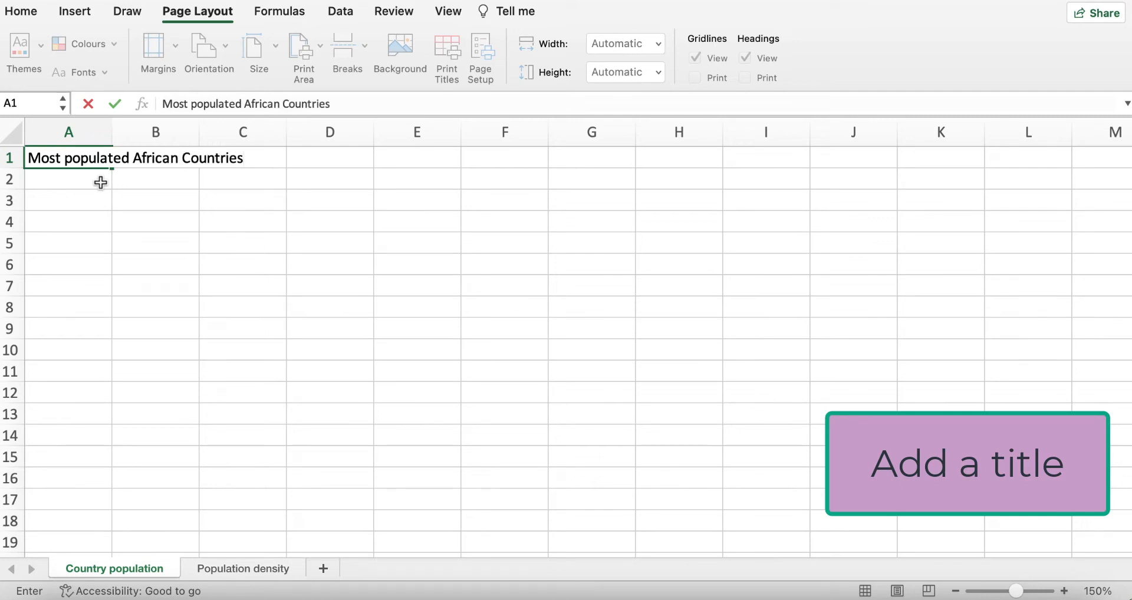
left_click(271, 301)
Select A1 and then nearby cells, including B3 and A2, to check which cell holds the long title text.
left_click(49, 161)
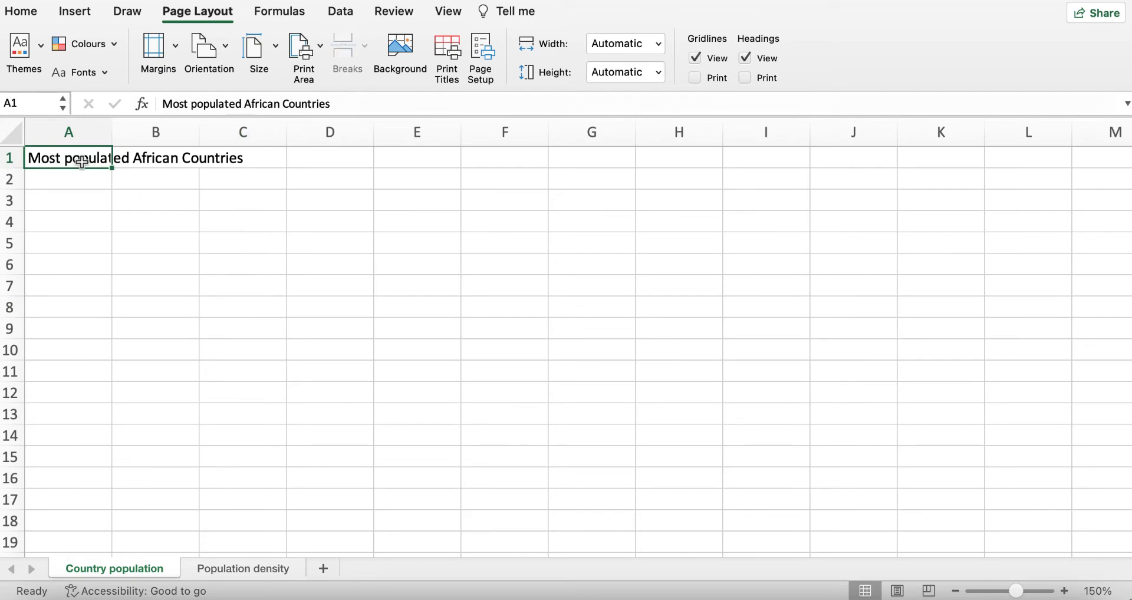
left_click(131, 202)
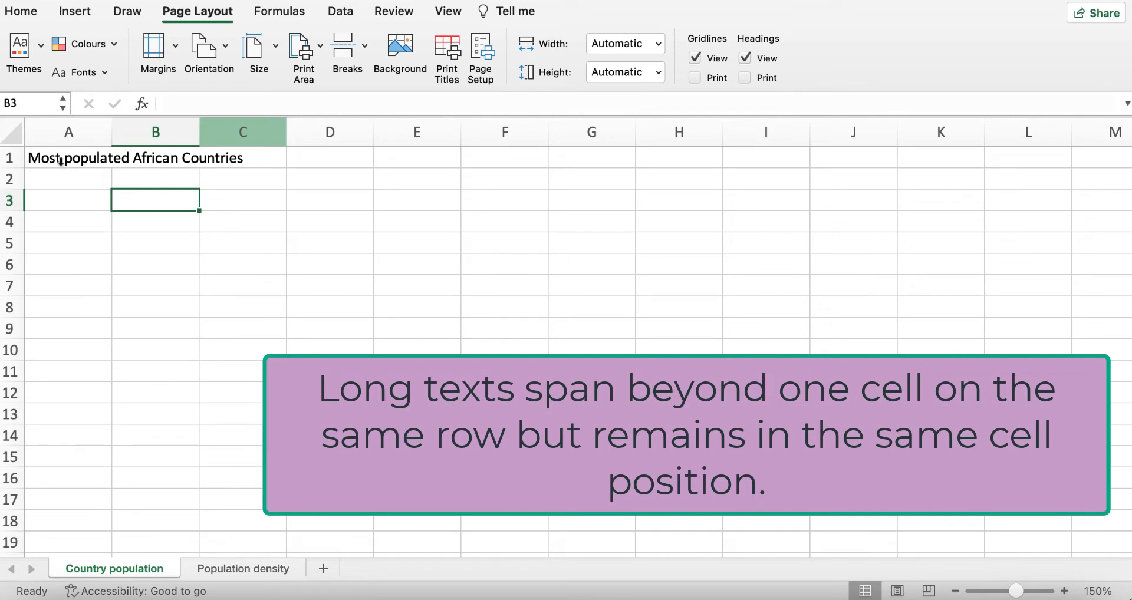
left_click(236, 251)
left_click(51, 183)
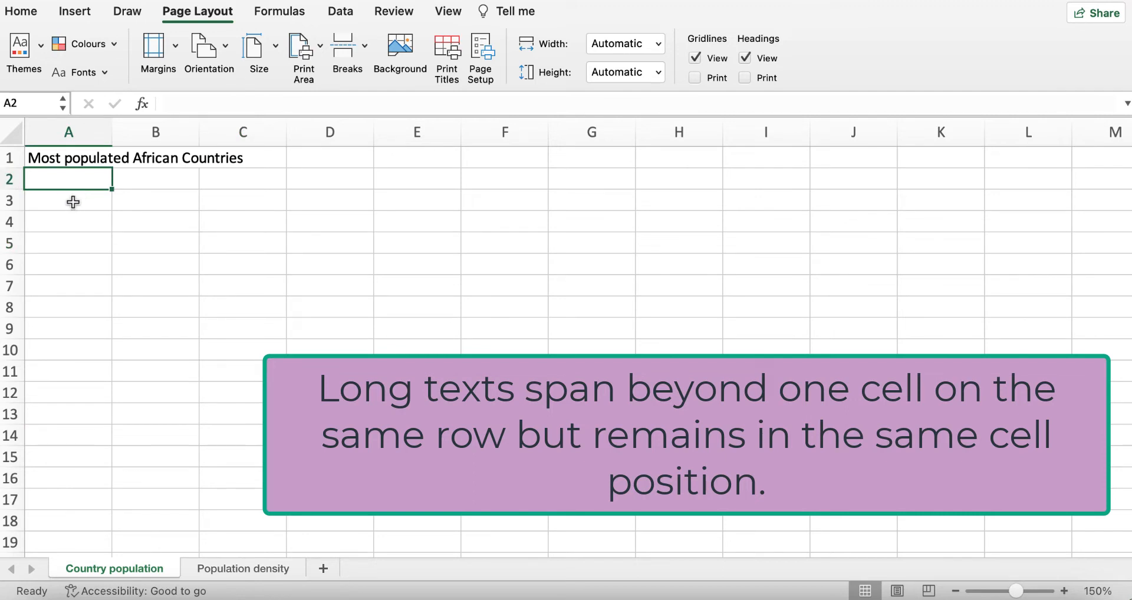
Enter the column heading "S/N" in cell A3.
left_click(75, 201)
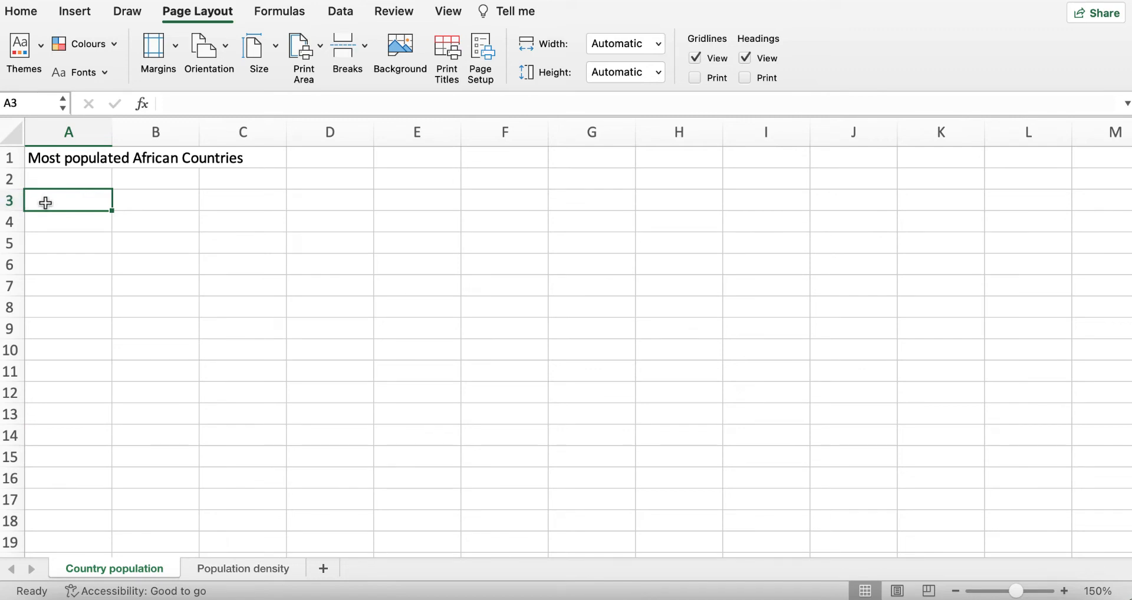
type("S/N")
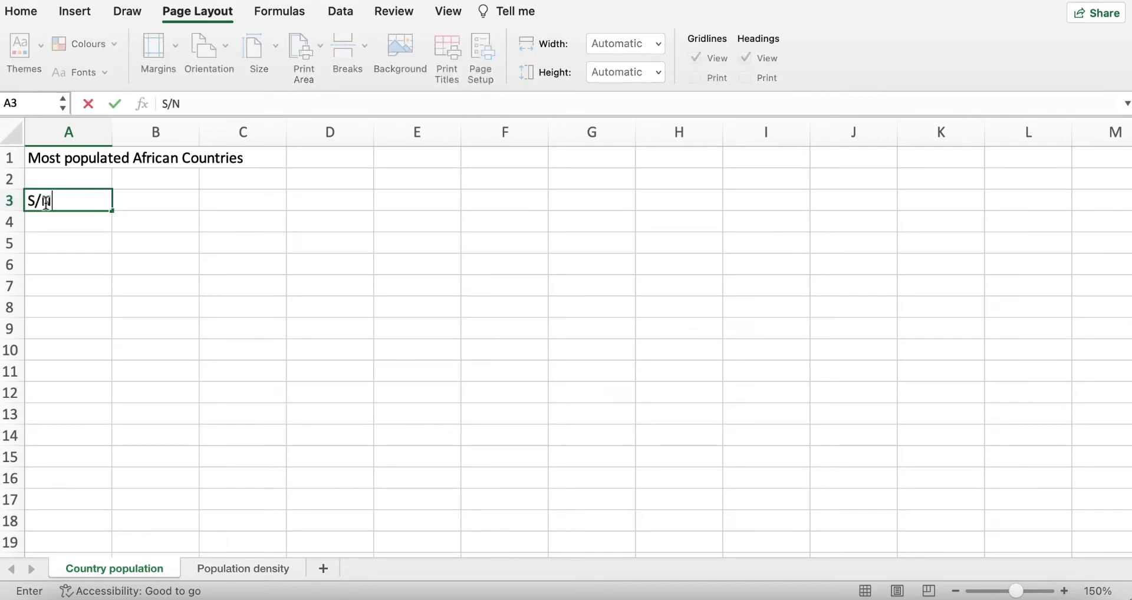
key("Tab")
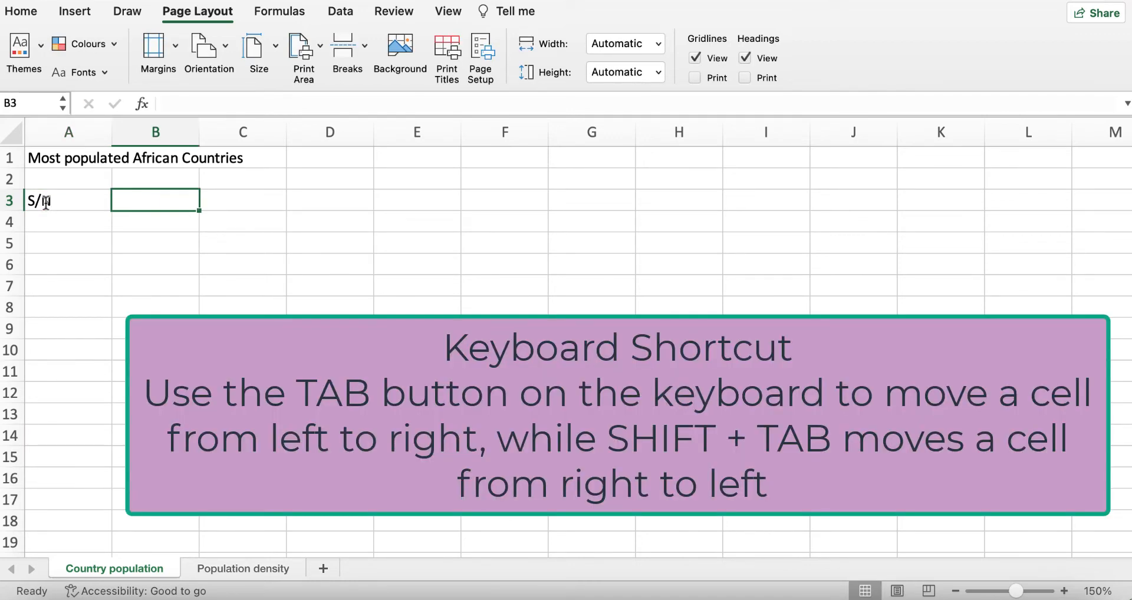
Move the cell selection one cell at a time along row 3 from B3 to K3.
key("Tab")
key("Tab")
key("Tab")
key("Tab")
key("Tab")
key("Tab")
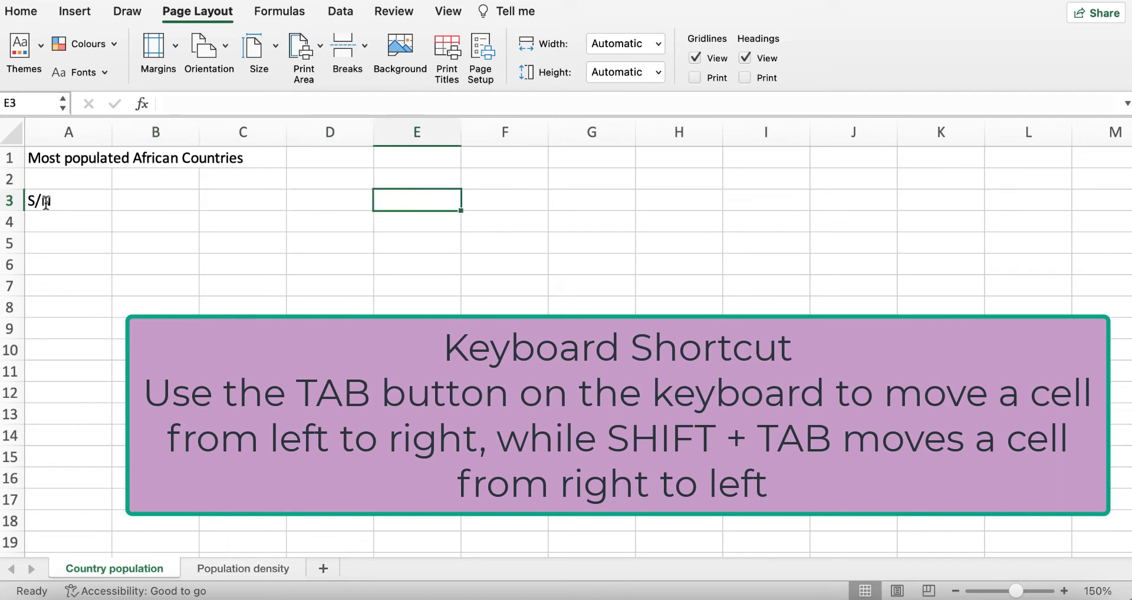
key("Tab")
key("Tab")
key("Tab")
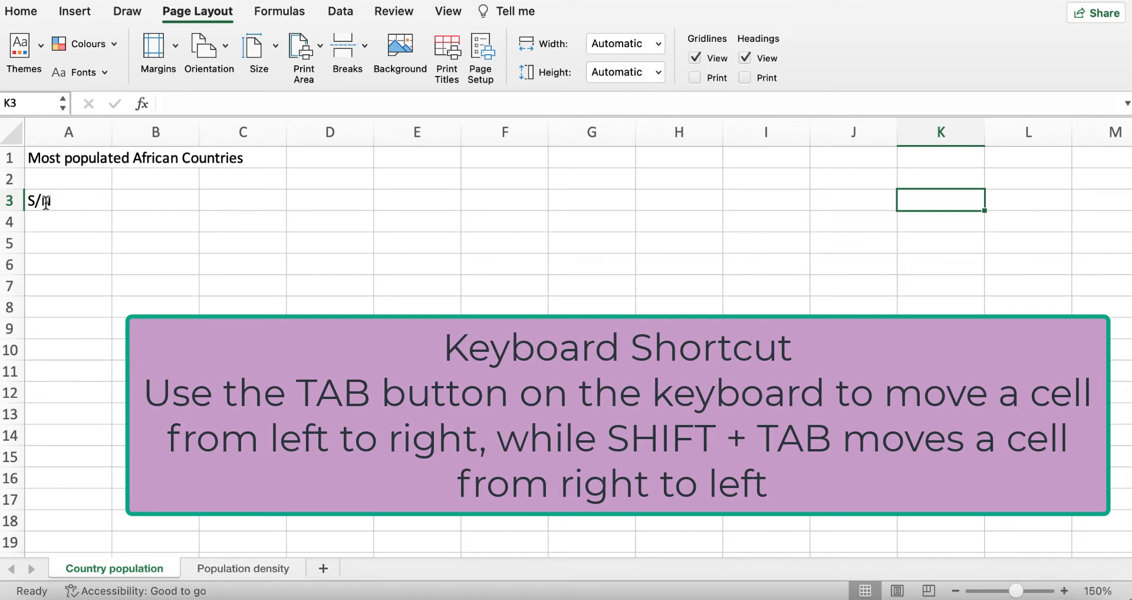
Move the cell selection back one cell at a time along row 3 from K3 to A3.
key("shift+Tab")
key("shift+Tab")
key("shift+Tab")
key("shift+Tab")
key("shift+Tab")
key("shift+Tab")
key("shift+Tab")
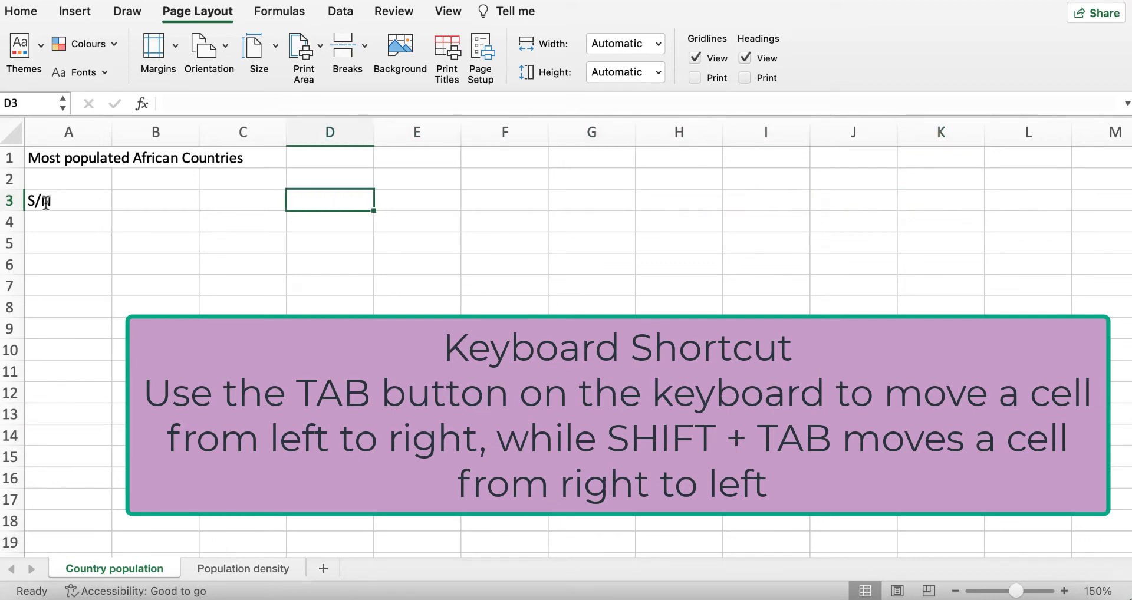
key("shift+Tab")
key("shift+Tab")
key("shift+Tab")
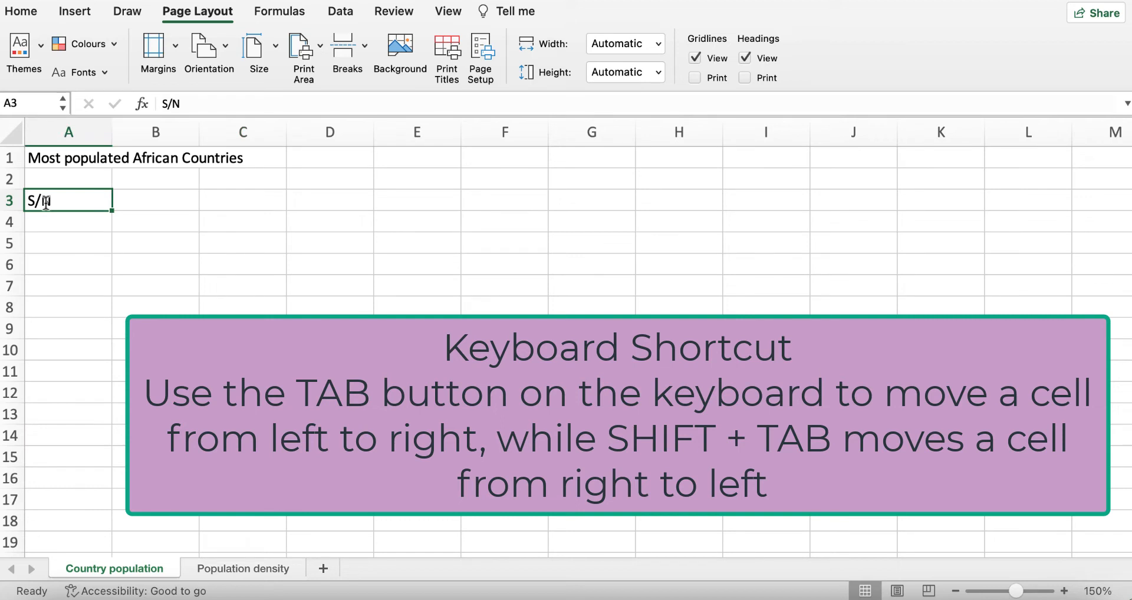
Enter the column headings "Country" in B3 and "Population" in C3.
key("Tab")
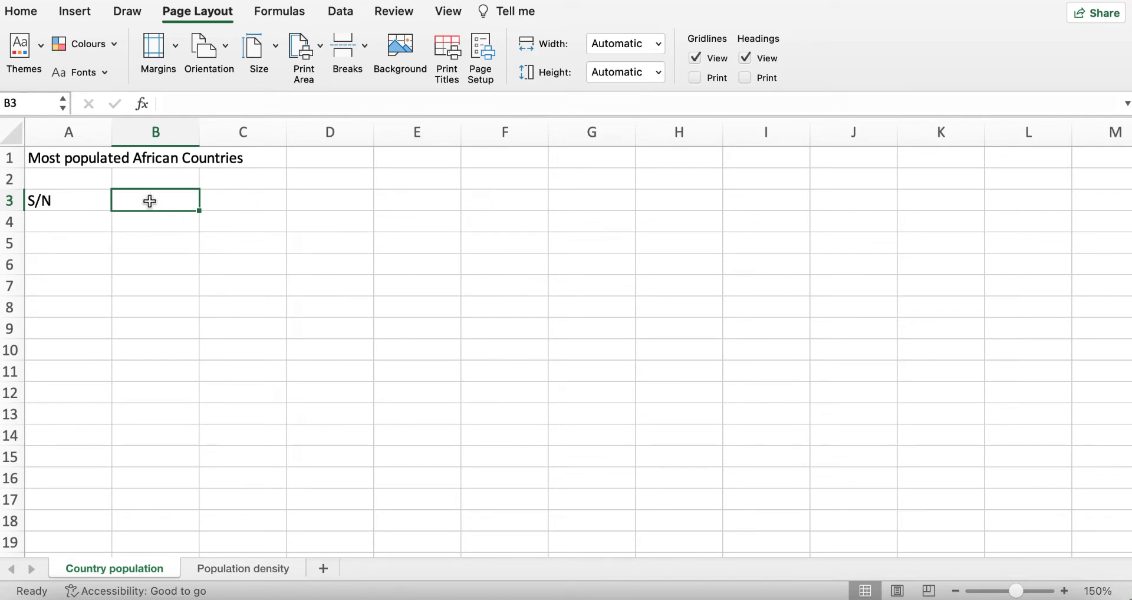
type("Country")
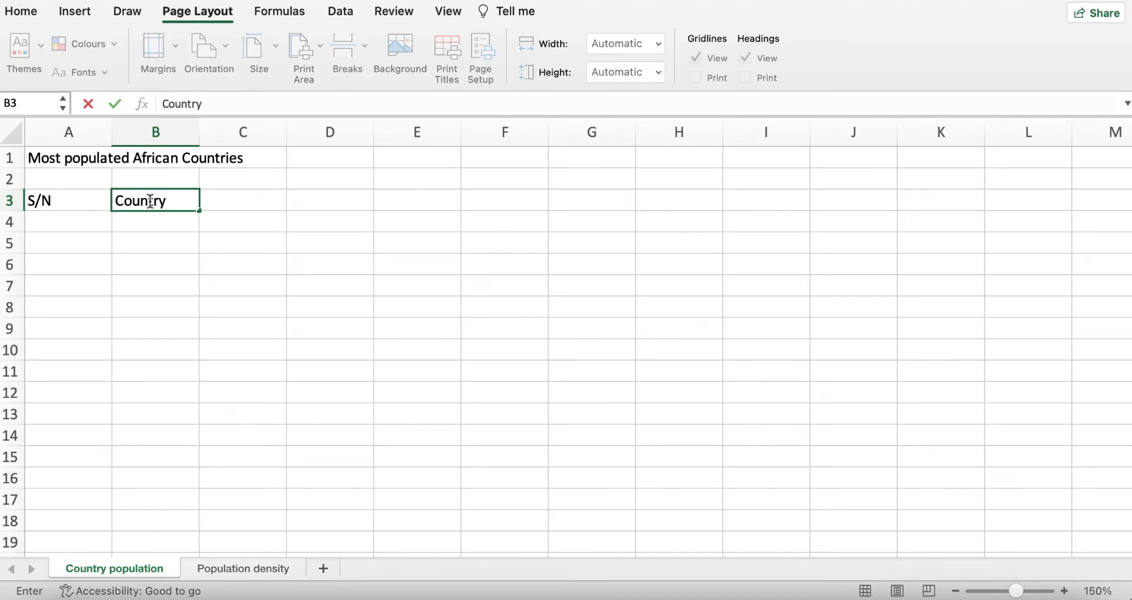
key("Tab")
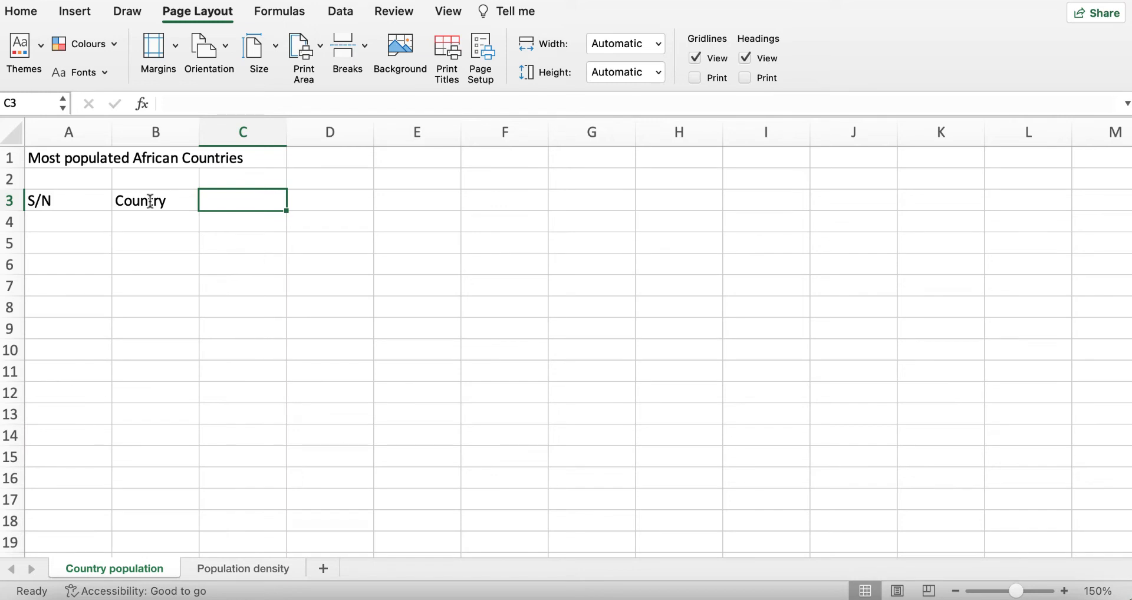
type("Popula")
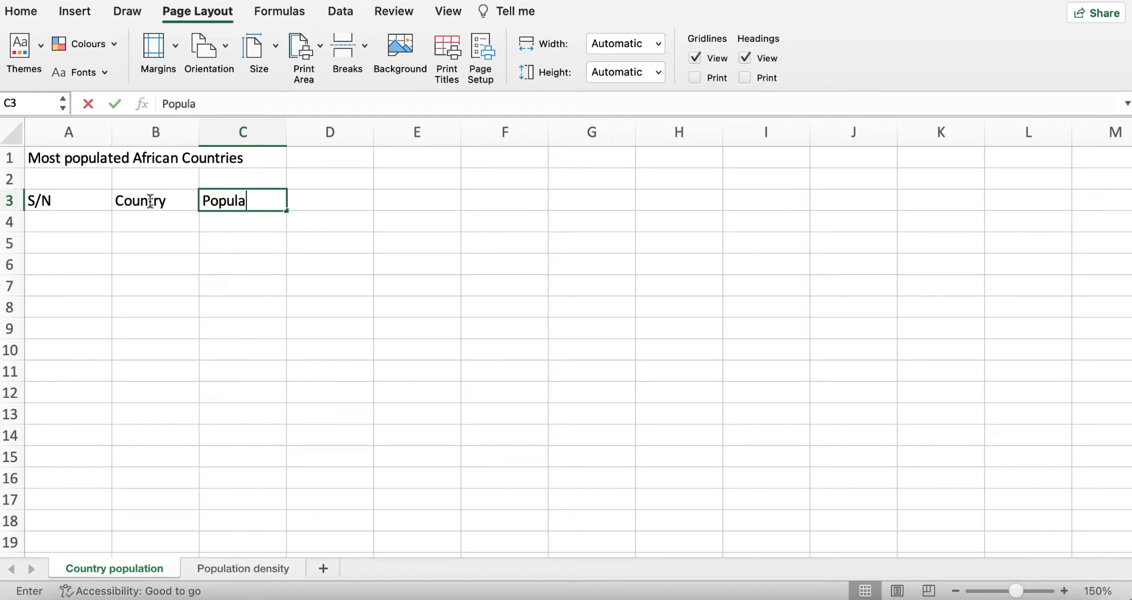
type("tion")
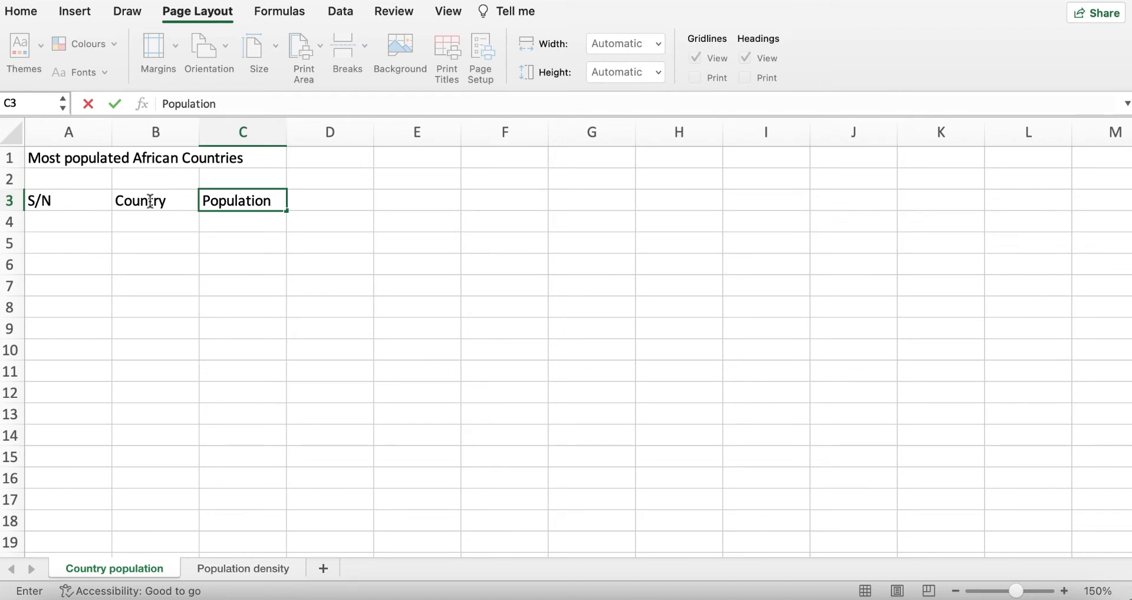
key("Tab")
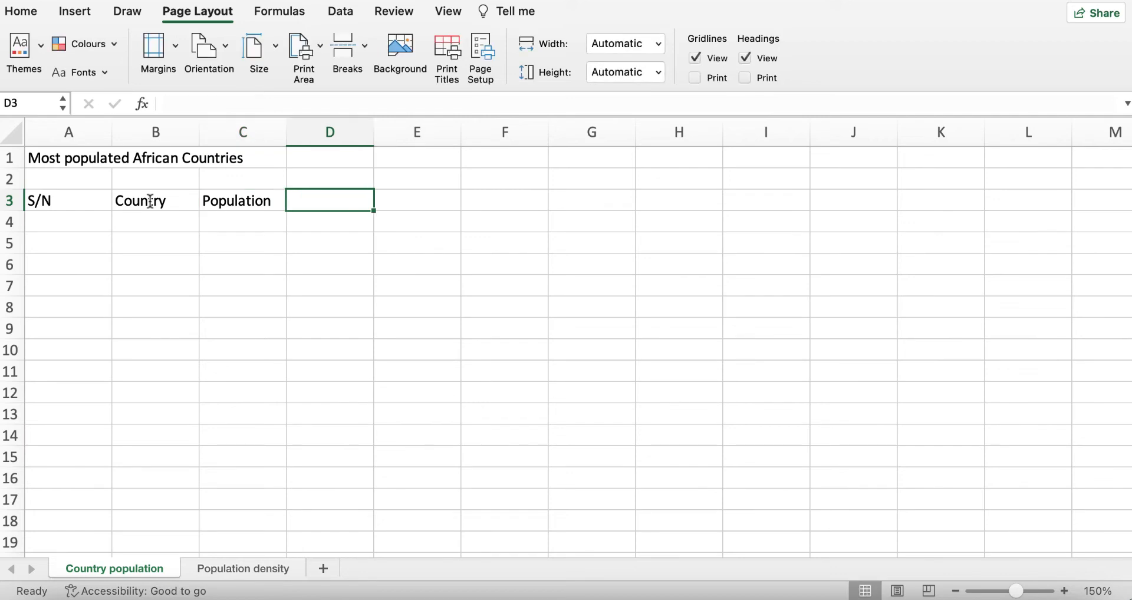
Increase the worksheet zoom level to 180% and select cell D7.
left_click(1064, 592)
left_click(1064, 591)
left_click(1064, 592)
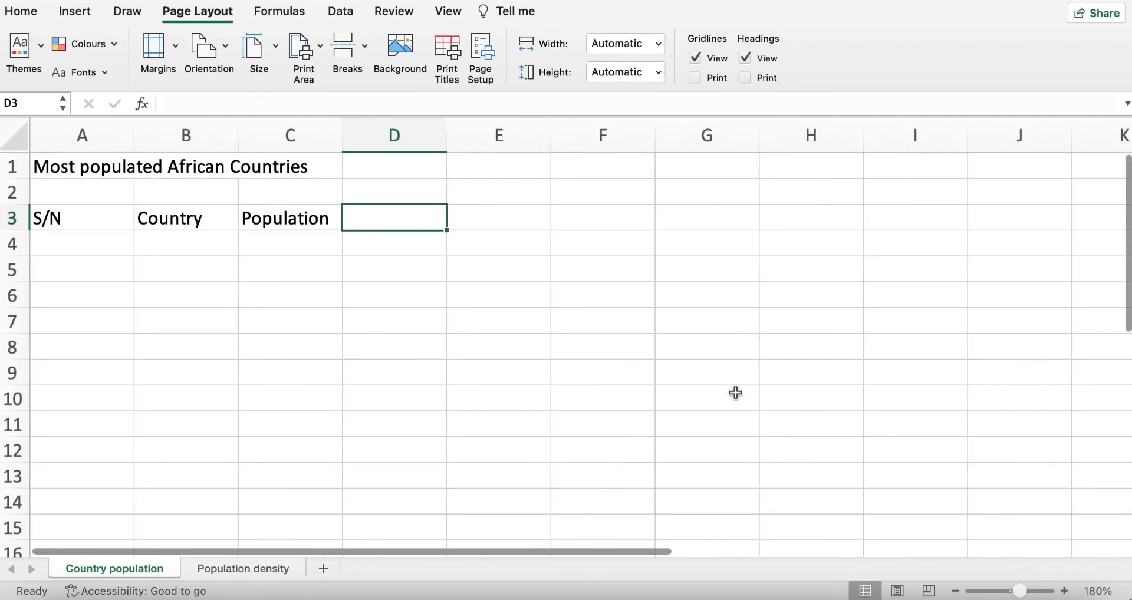
left_click(388, 325)
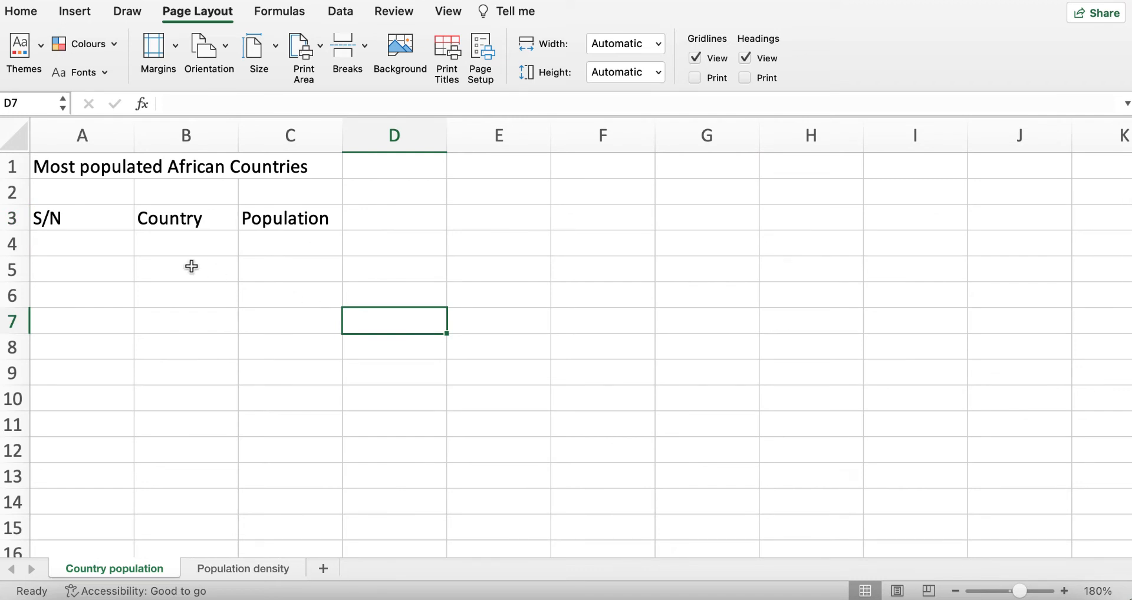
Enter the serial numbers 1 to 5 down the S/N column in cells A4 to A8.
left_click(73, 246)
type("1")
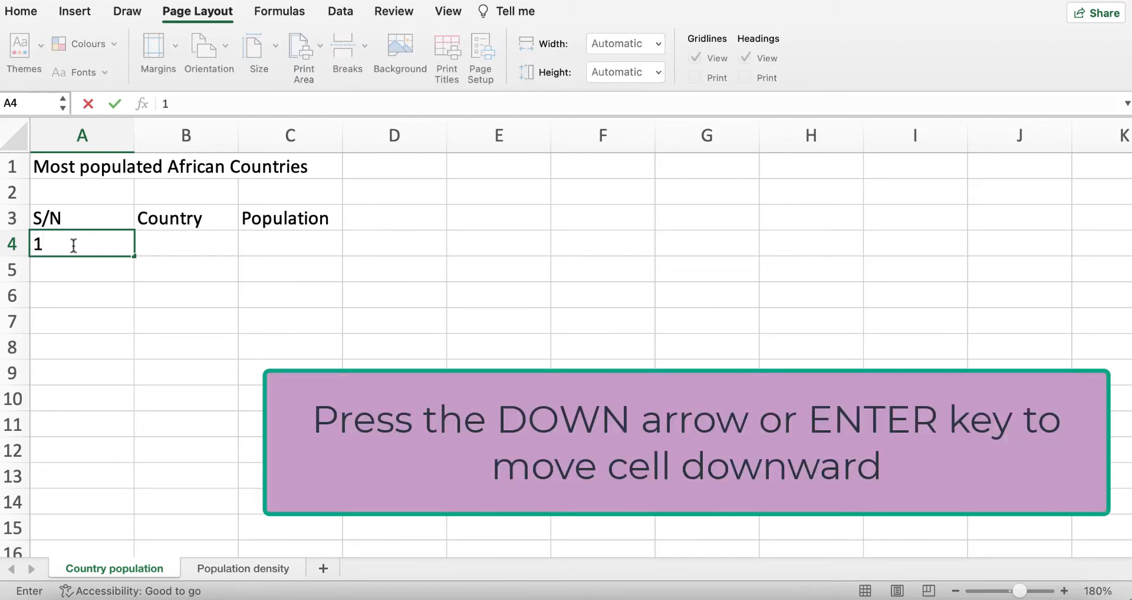
key("Return")
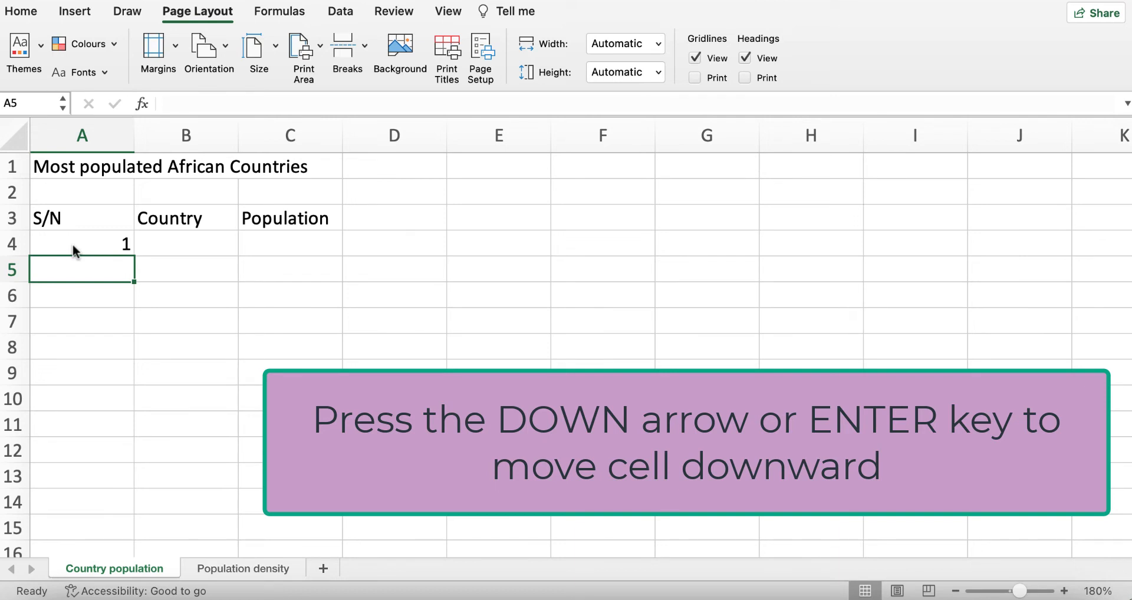
type("2")
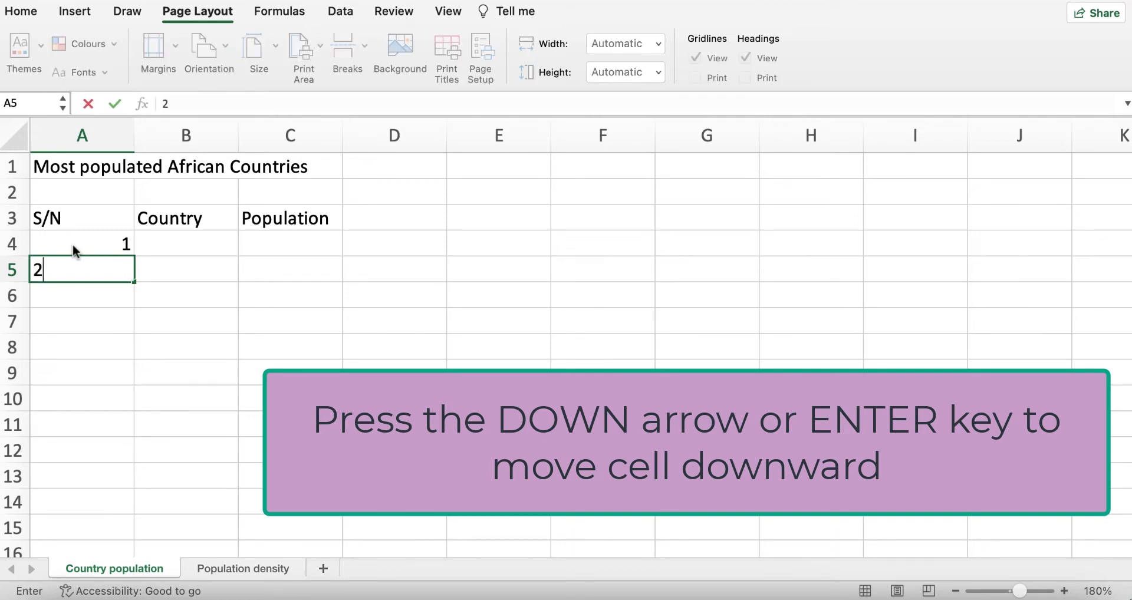
key("Return")
type("3")
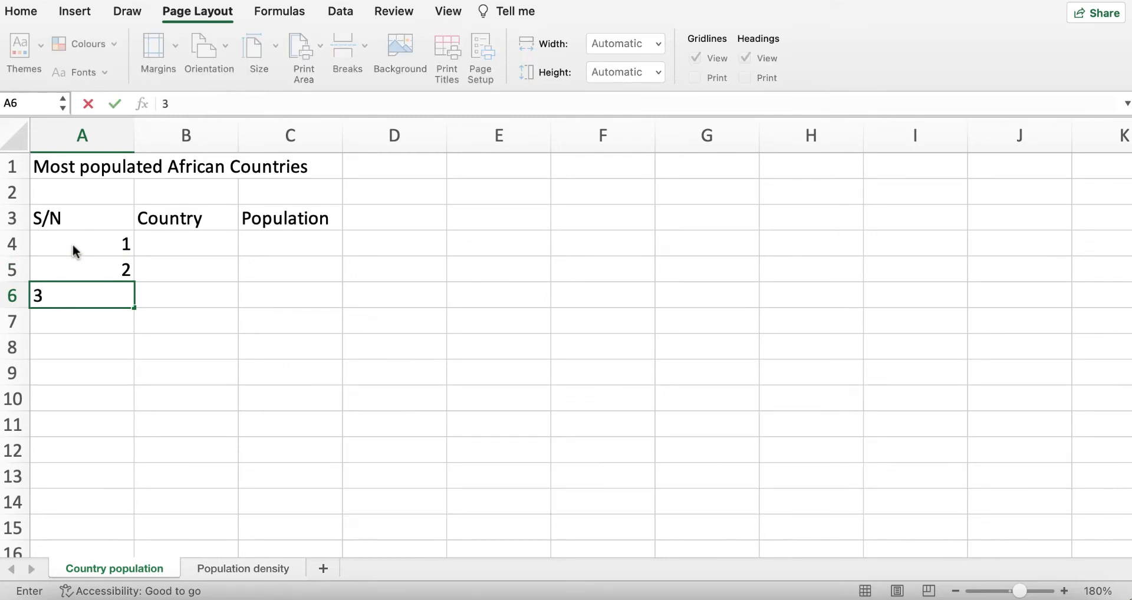
key("Return")
type("4")
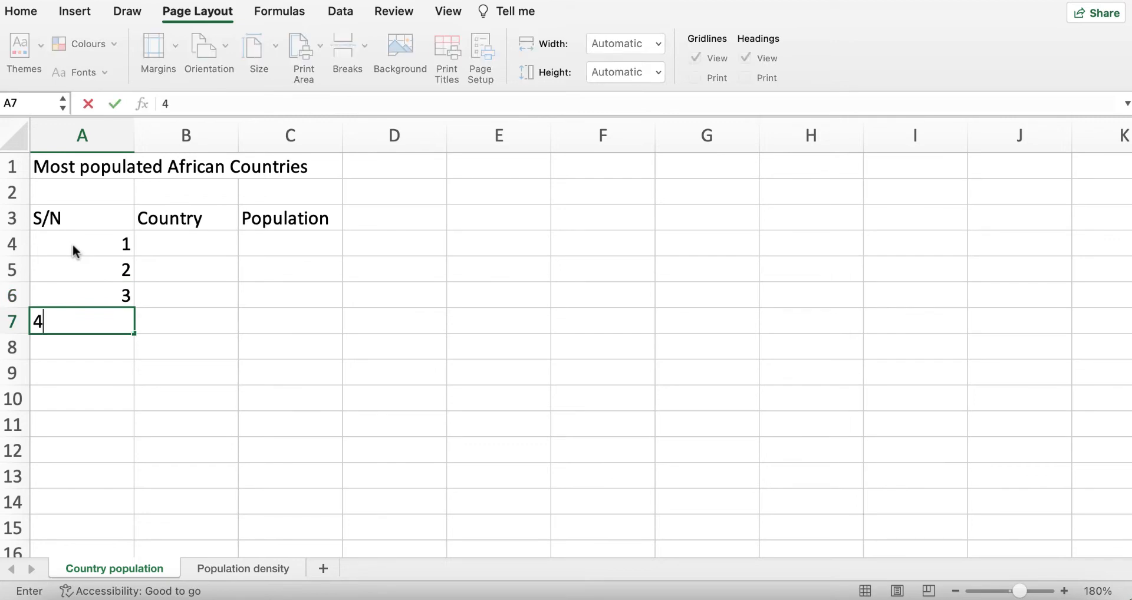
key("Return")
type("5")
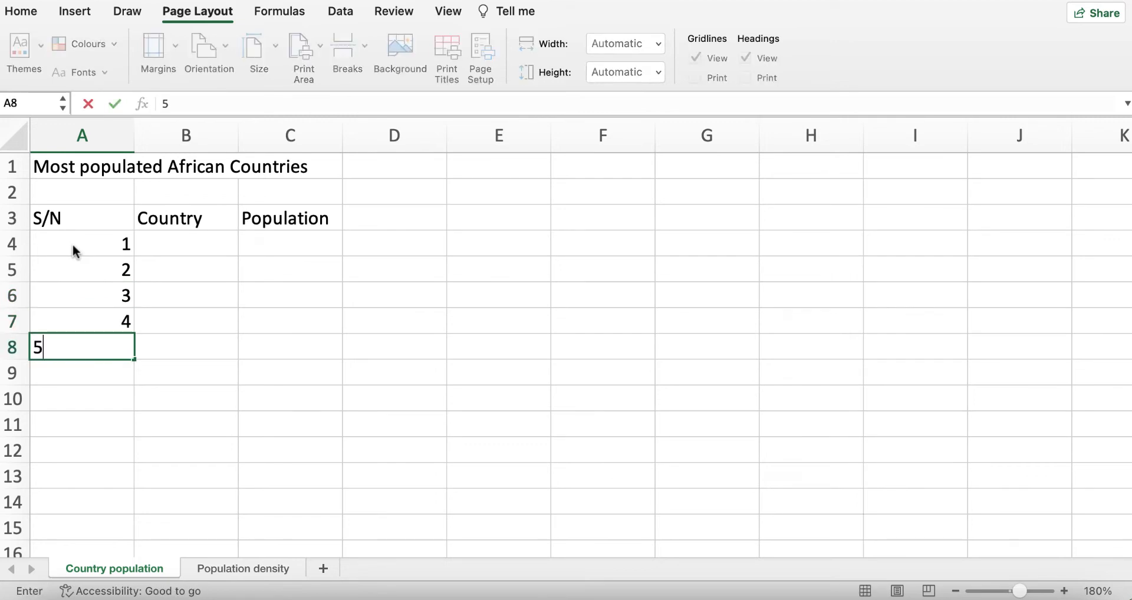
Enter "Nigeria" in B4 and "Ethiopia" in B5 of the Country column.
left_click(165, 246)
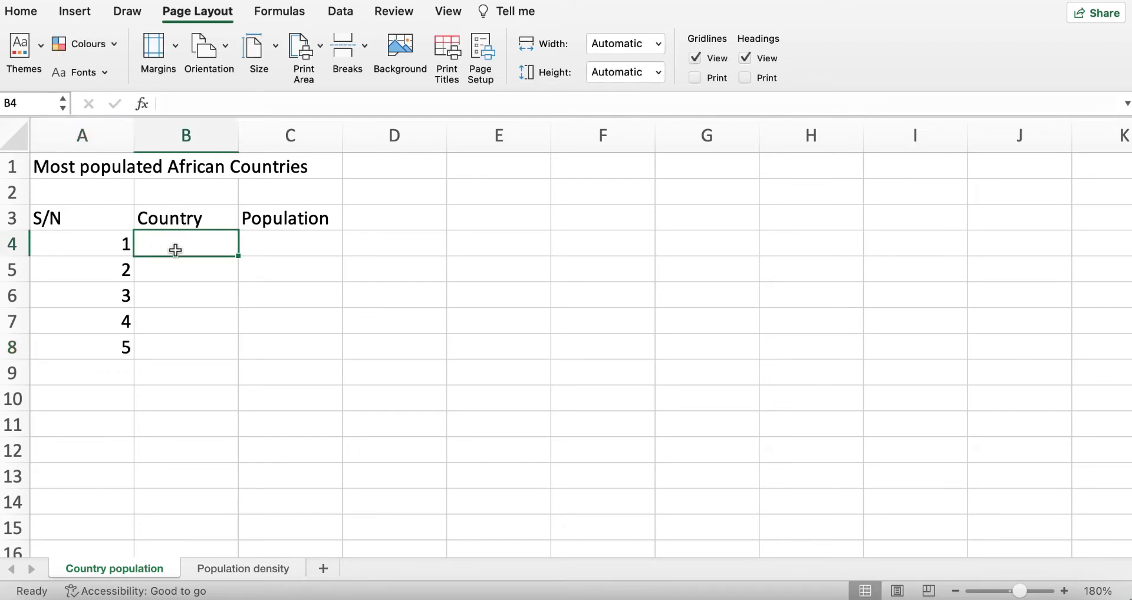
type("Nigeria")
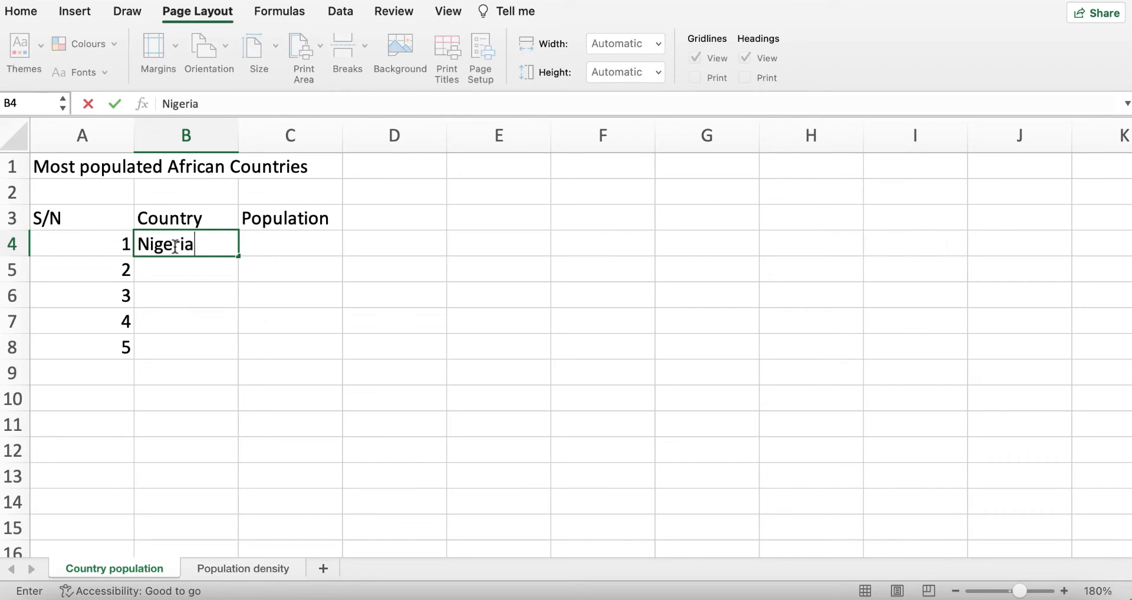
left_click(175, 267)
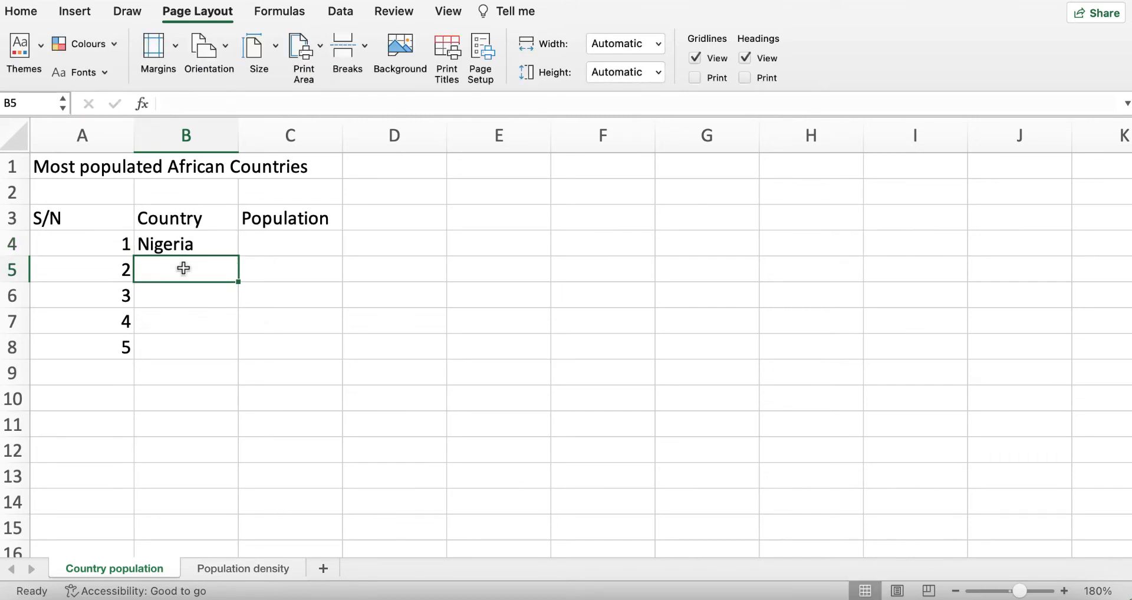
type("Eth")
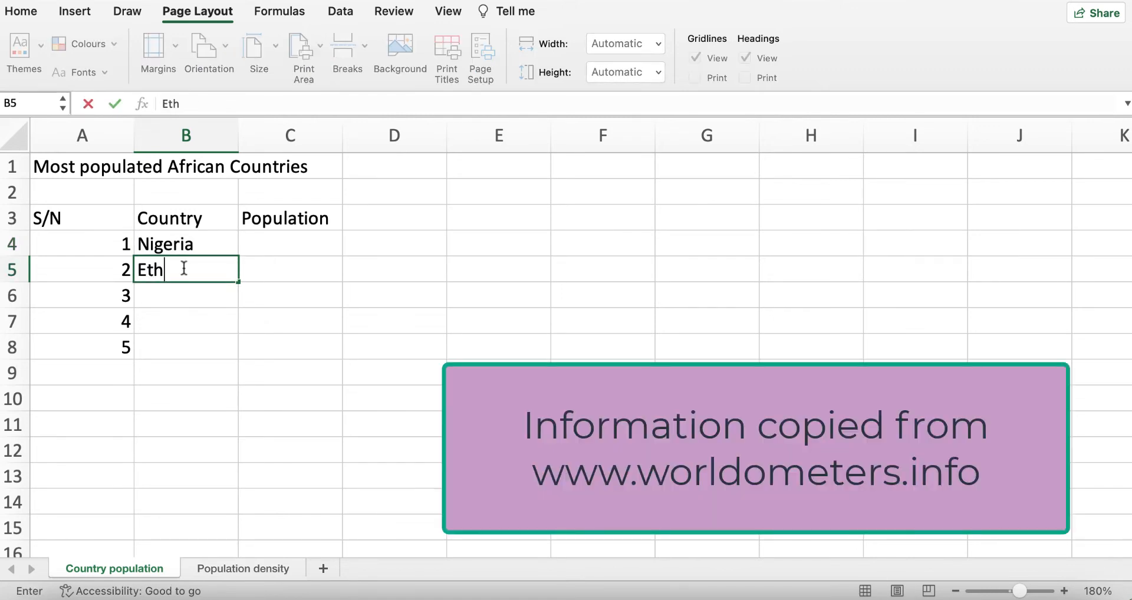
type("iopia")
key("Return")
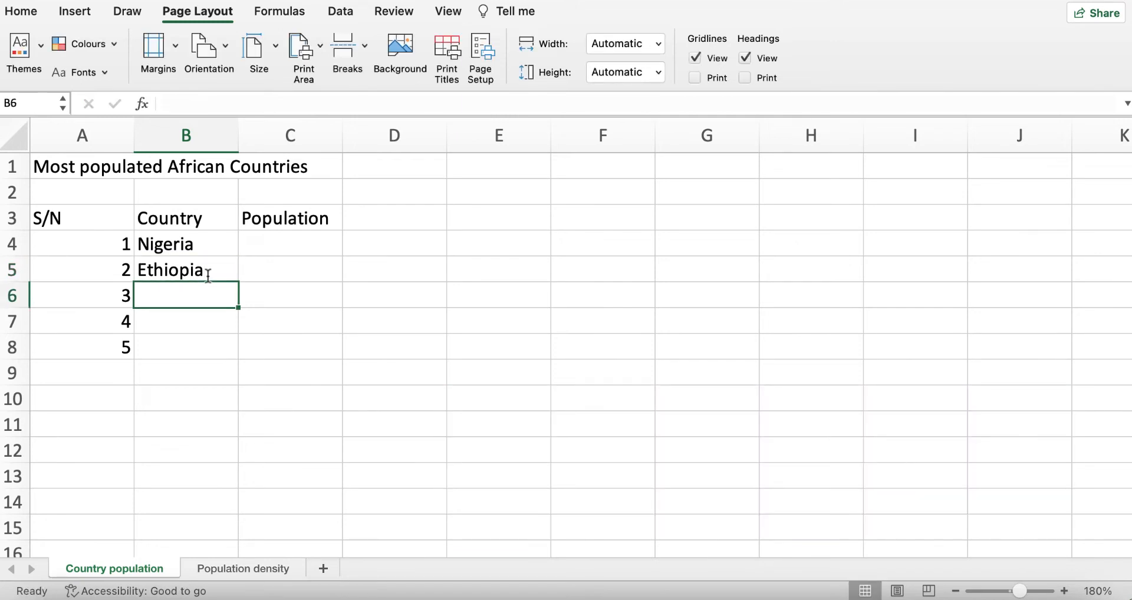
Enter "Egypt" in B6, "DR Congo" in B7 and "South Africa" in B8 of the Country column.
type("Egypy")
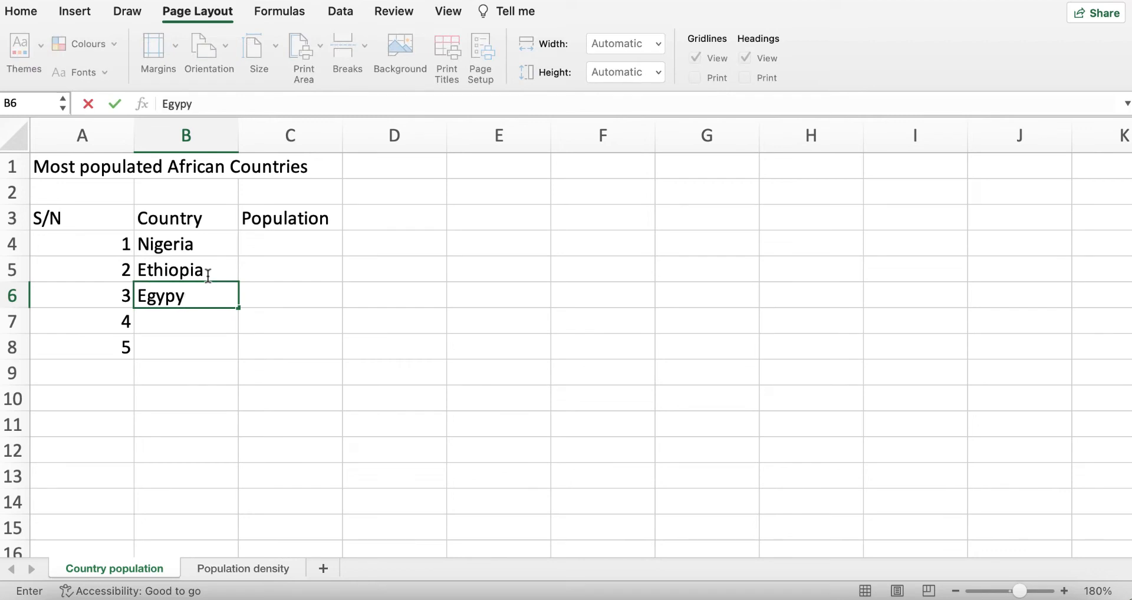
key("BackSpace")
type("t")
key("Return")
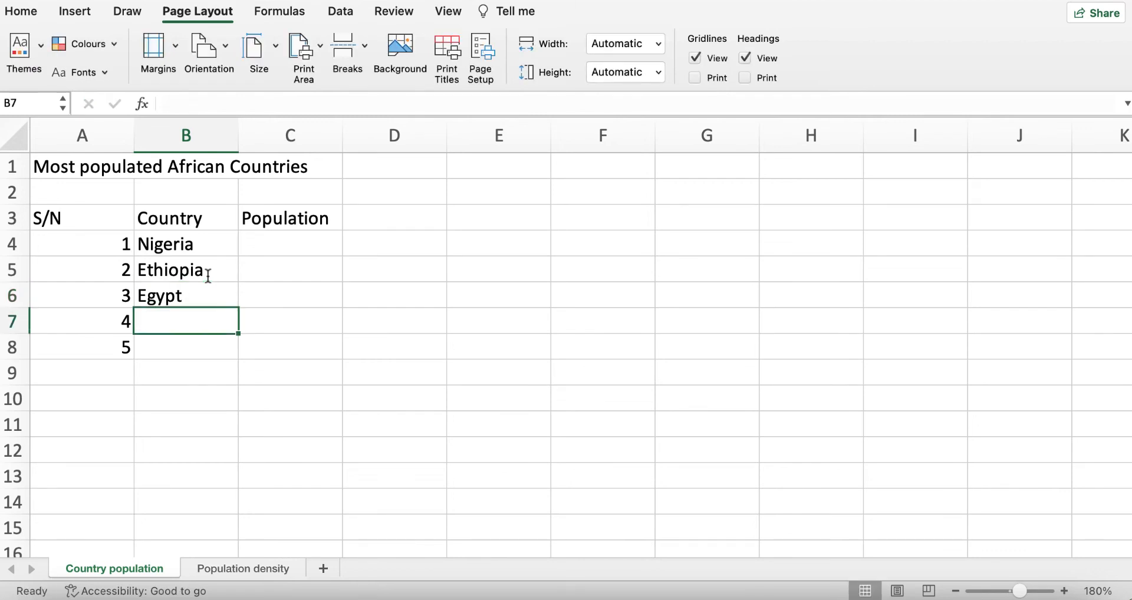
type("DR ")
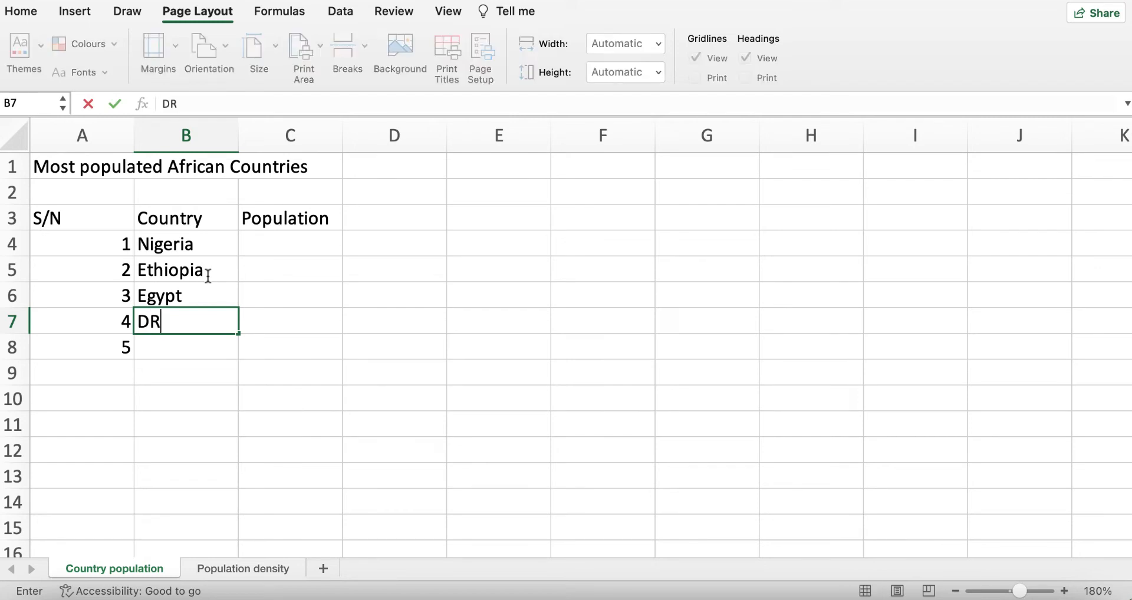
type("Congo")
key("Return")
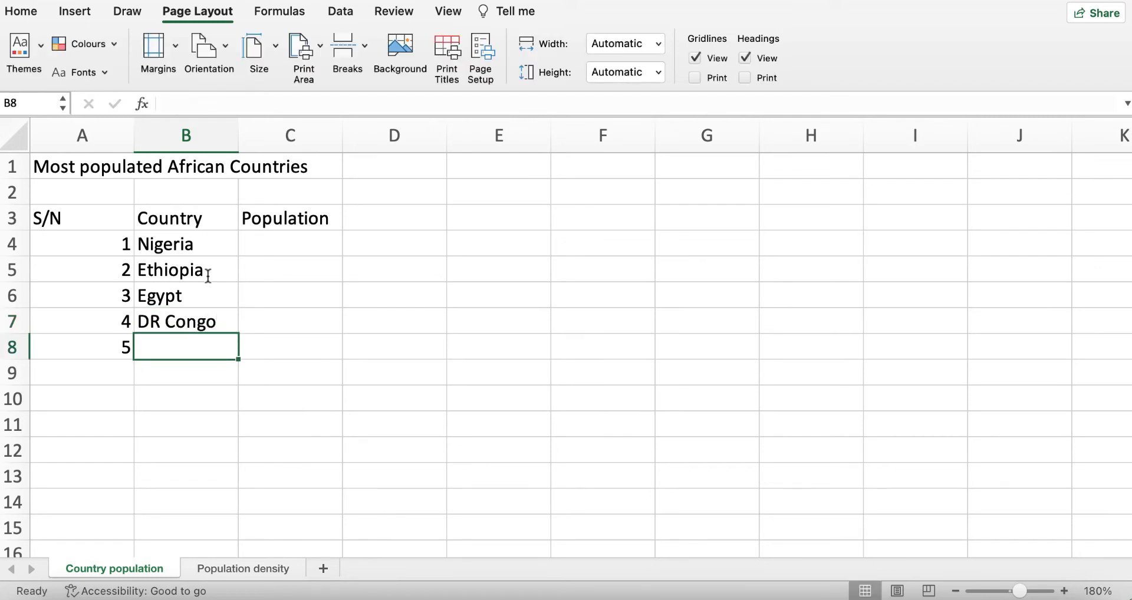
type("Sou")
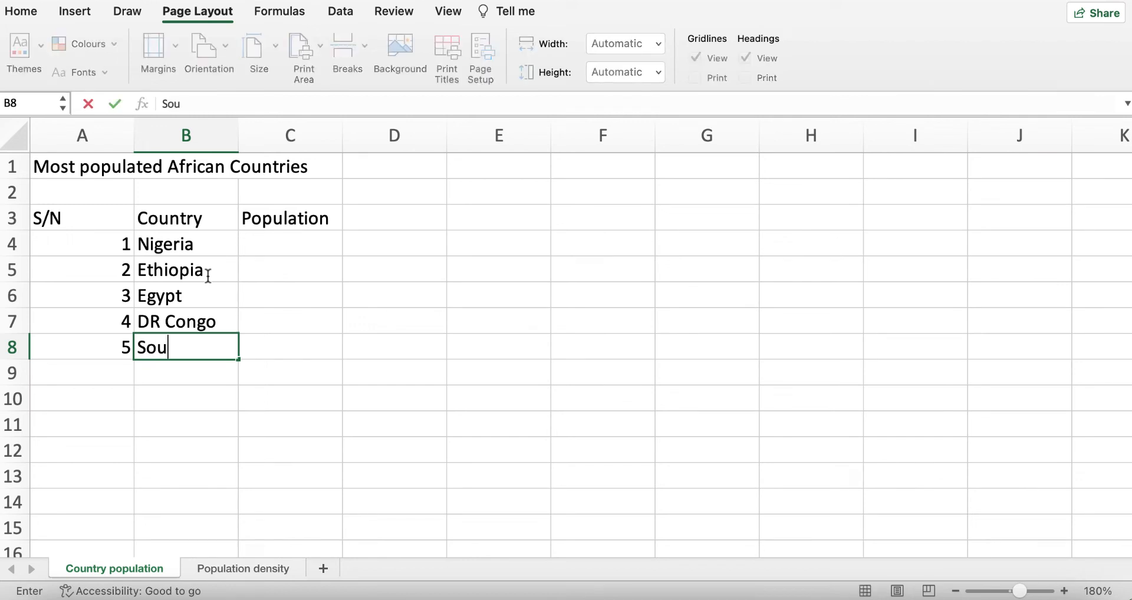
type("th Africa")
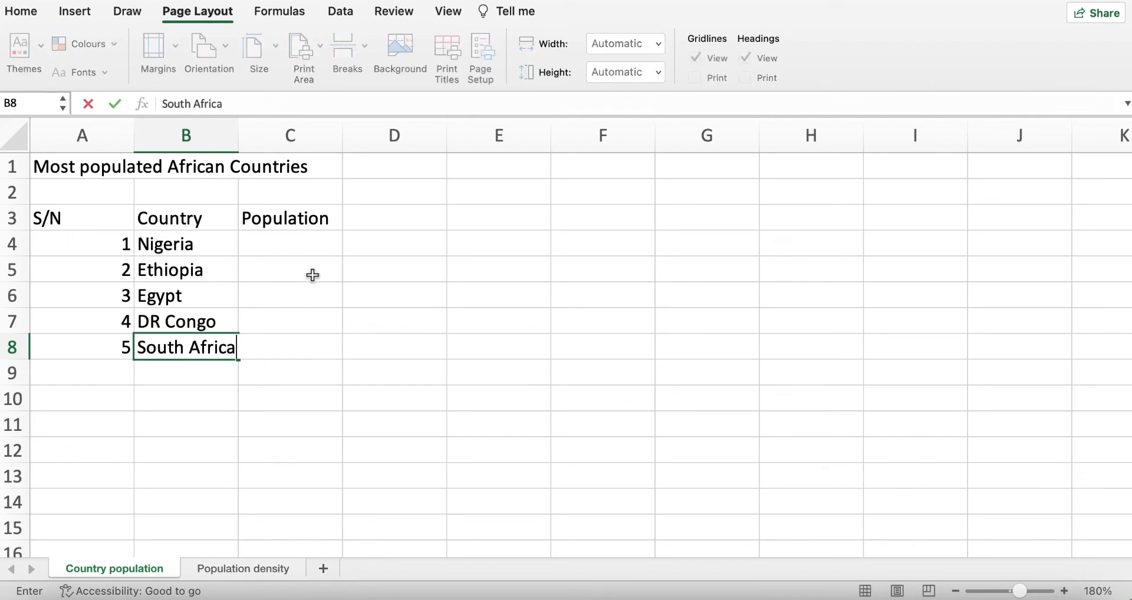
Enter the populations 206,139,589 for Nigeria in C4 and 114,963,588 for Ethiopia in C5.
left_click(288, 252)
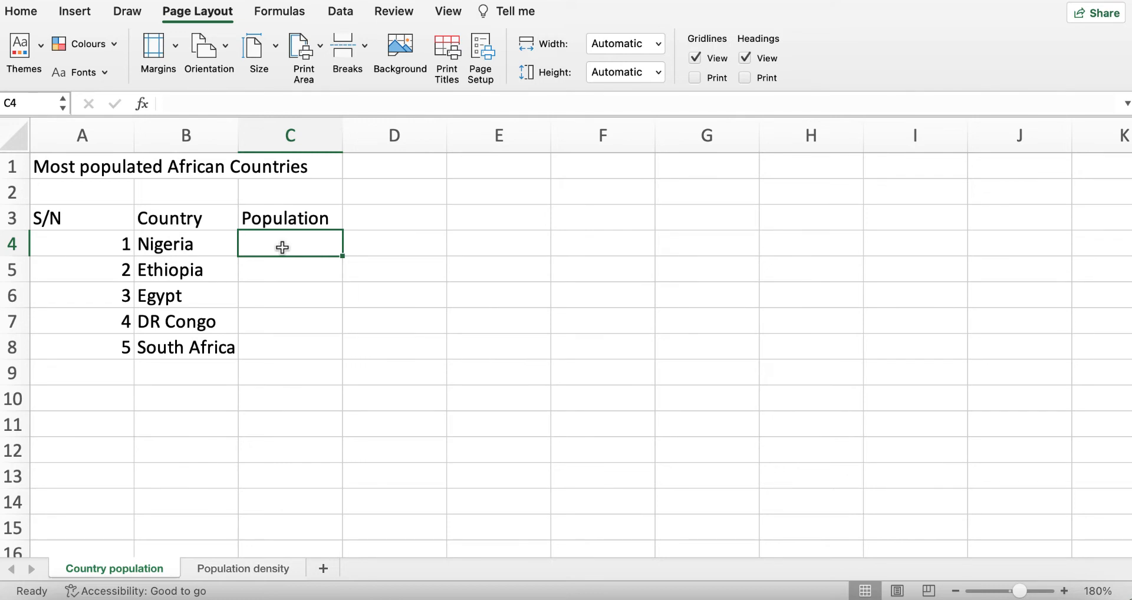
type("206")
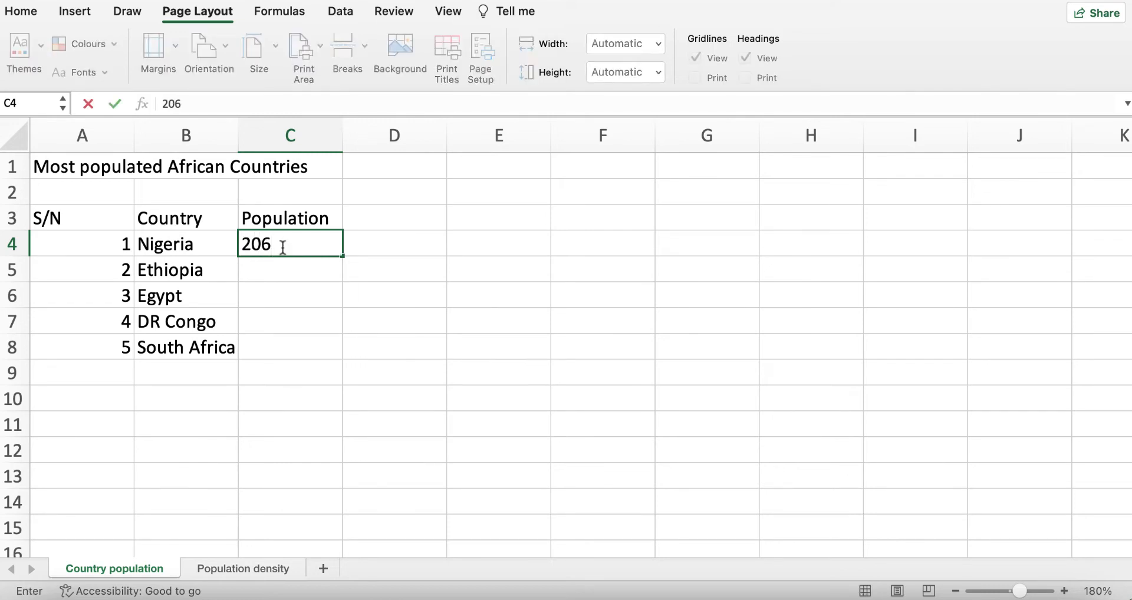
type(",139,589")
key("Return")
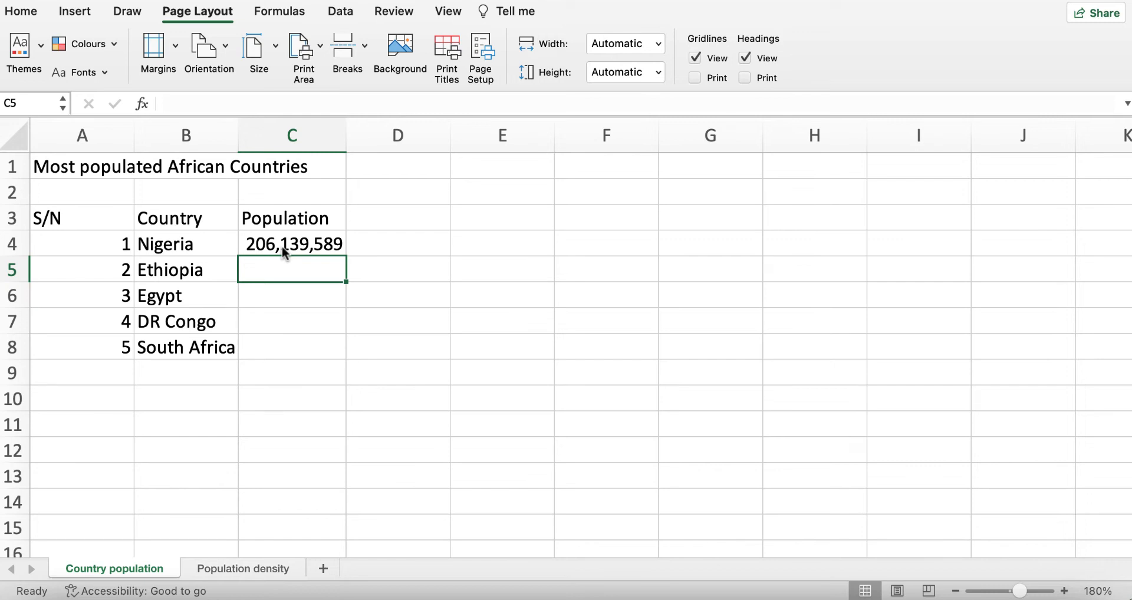
type("114,")
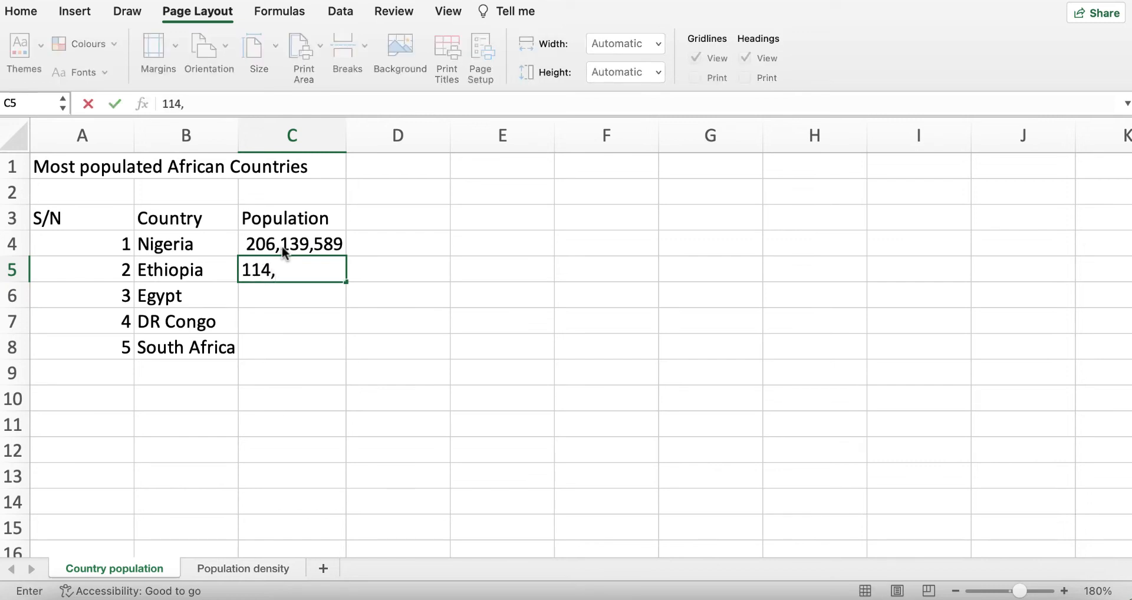
type("963,588")
key("Return")
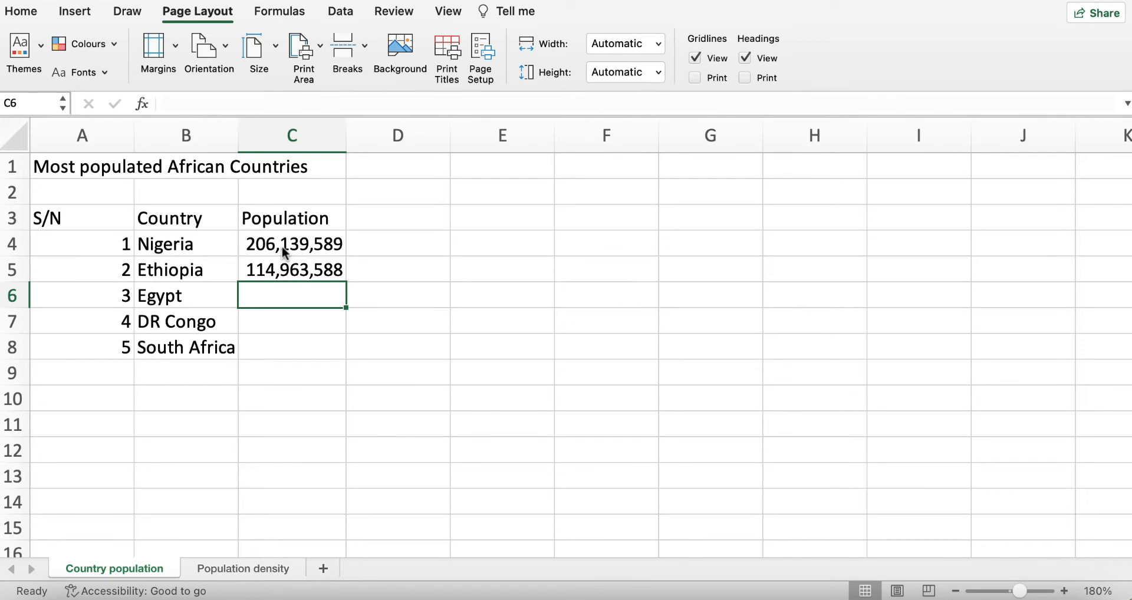
Enter the populations 102,334,404 for Egypt in C6, 89,561,403 for DR Congo in C7 and 59,308,690 for South Africa in C8.
type("102,")
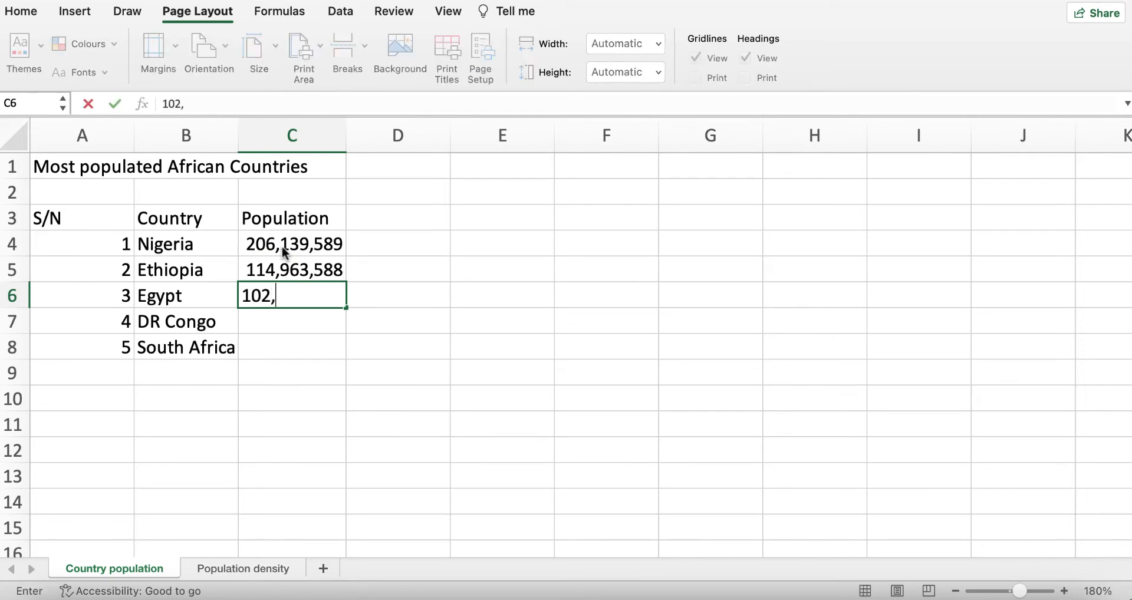
type("334,404")
key("Return")
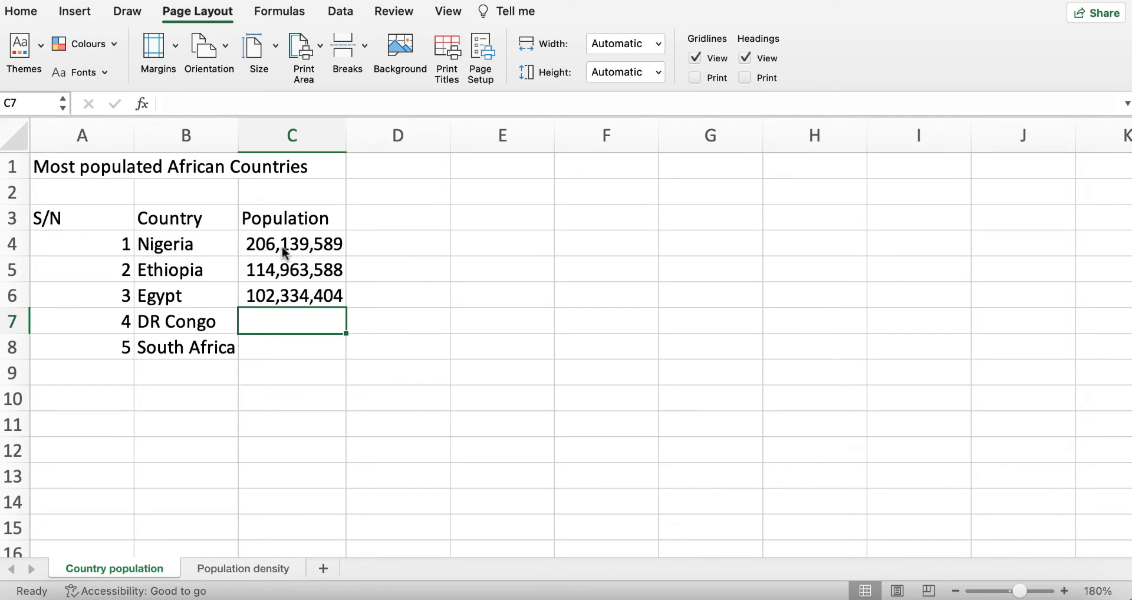
type("89,")
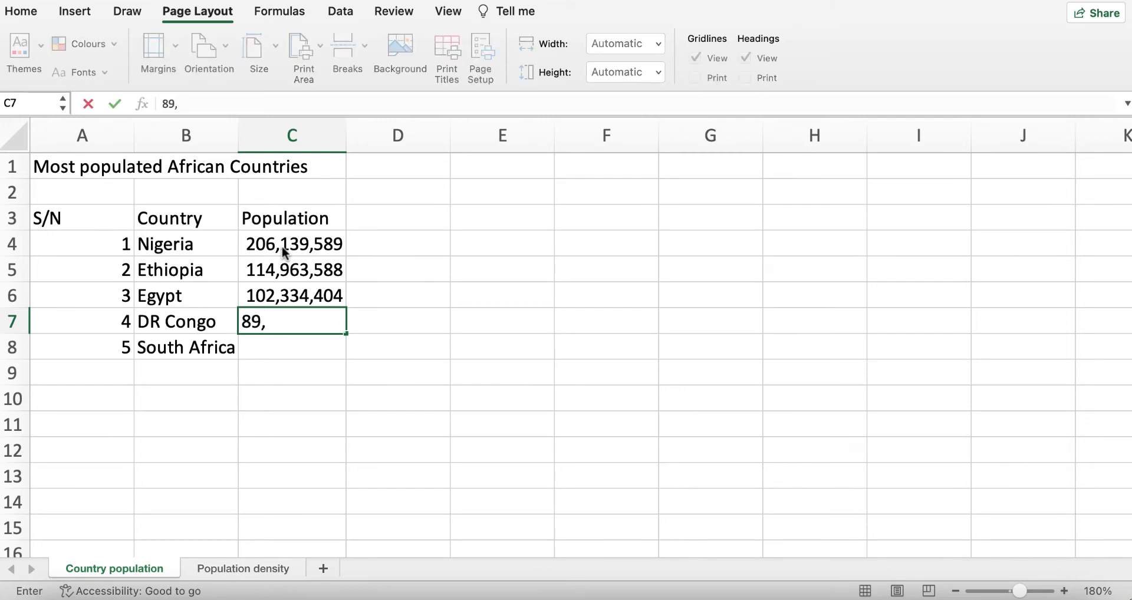
type("561,403")
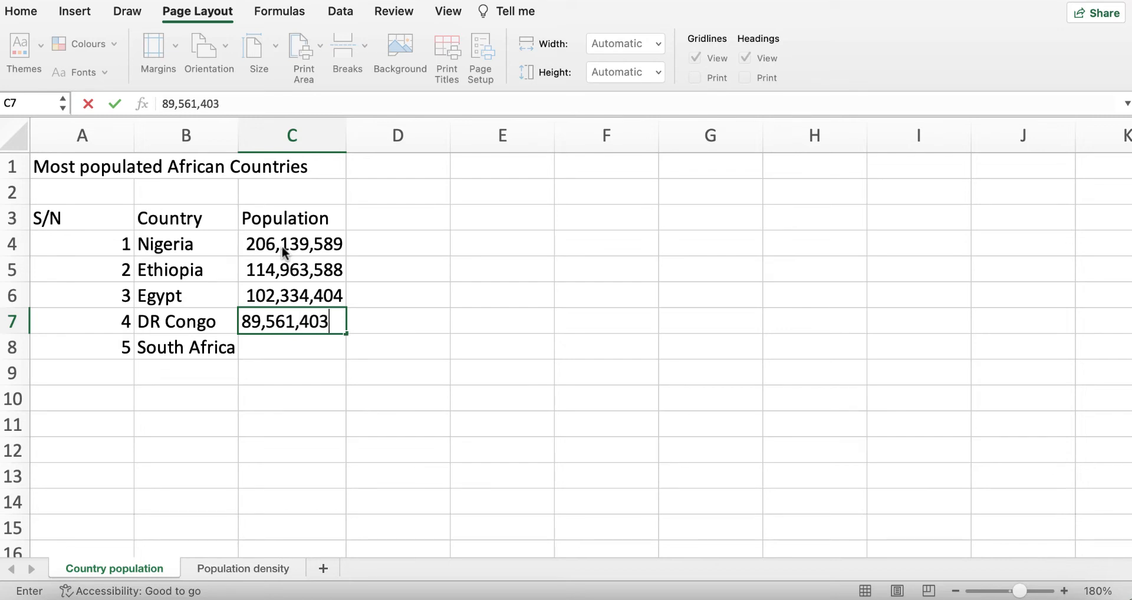
key("Return")
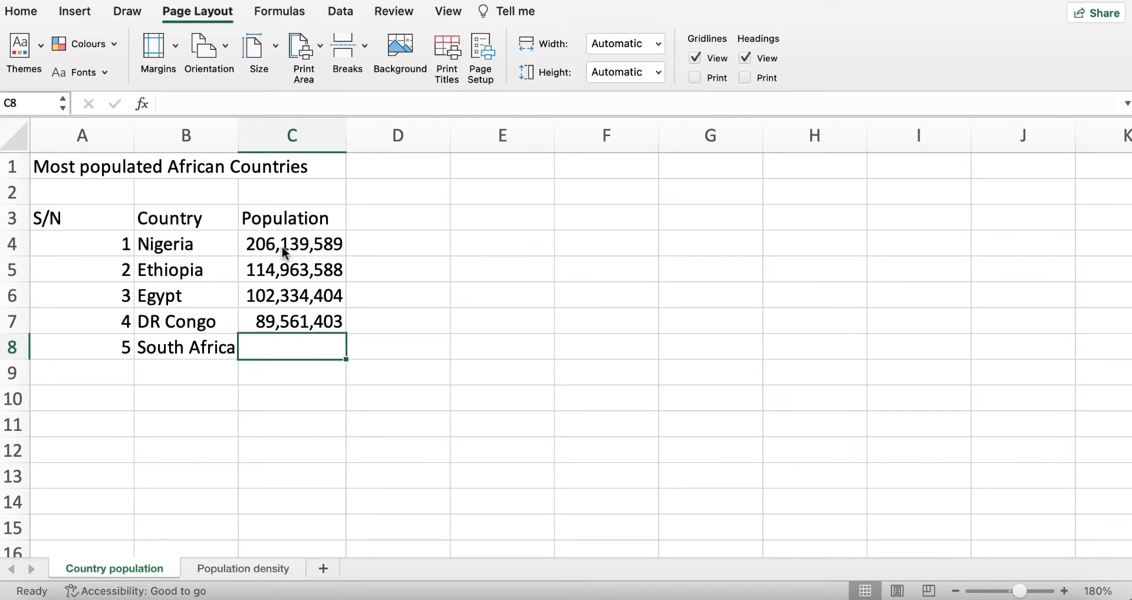
type("59")
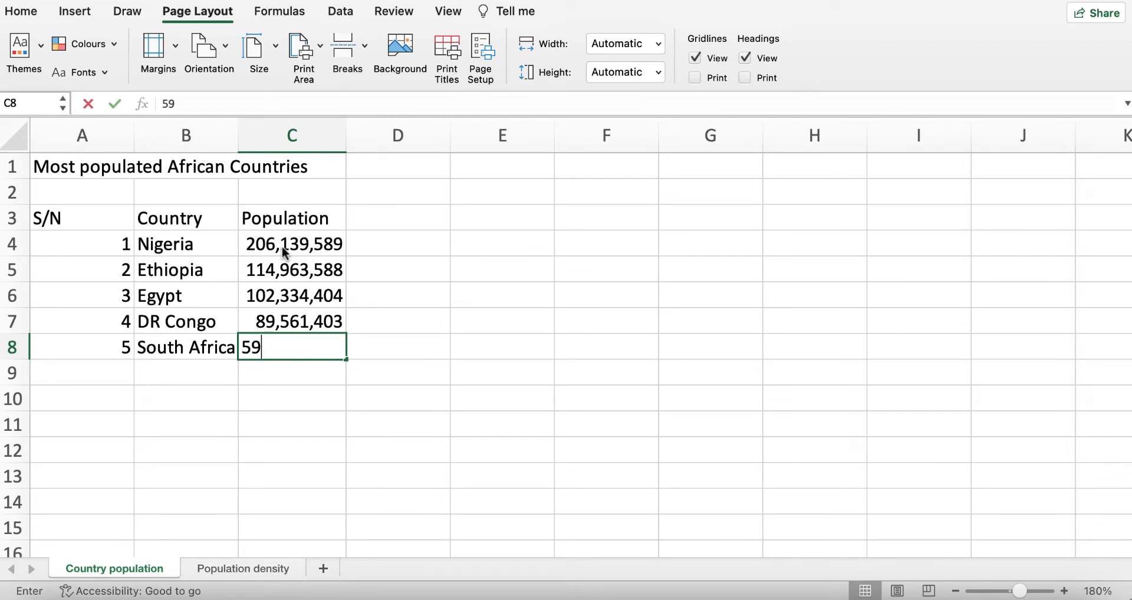
type(",")
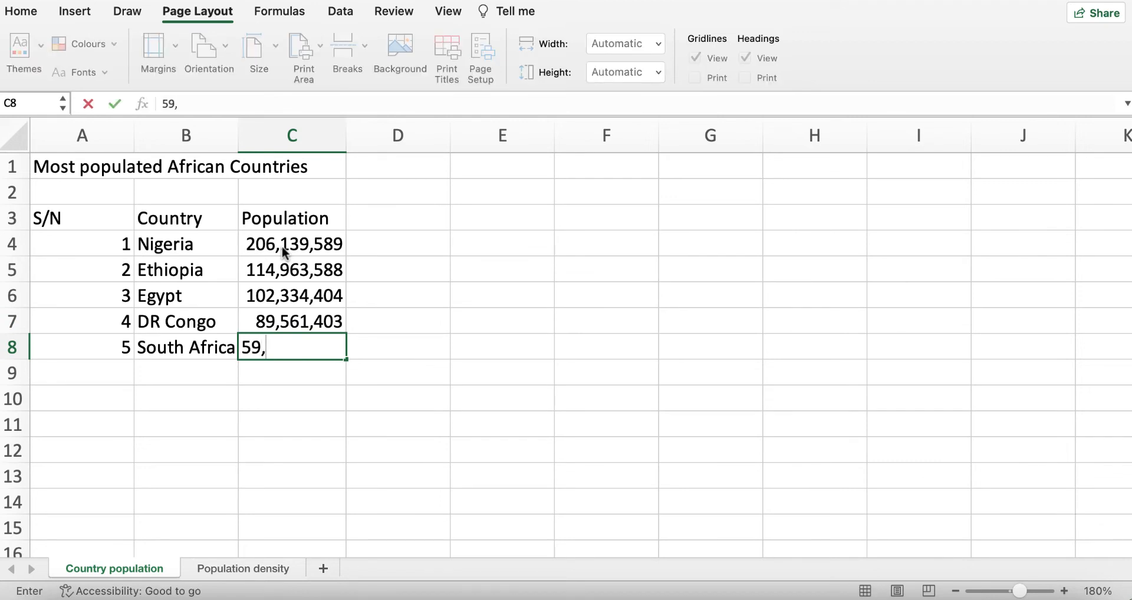
type("308,690")
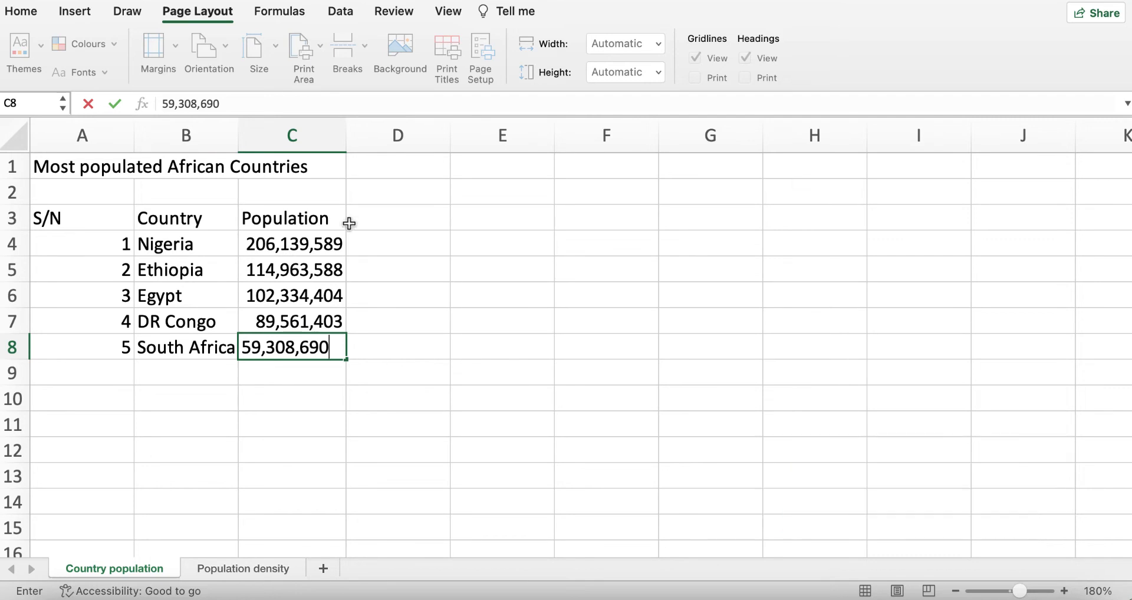
left_click(388, 296)
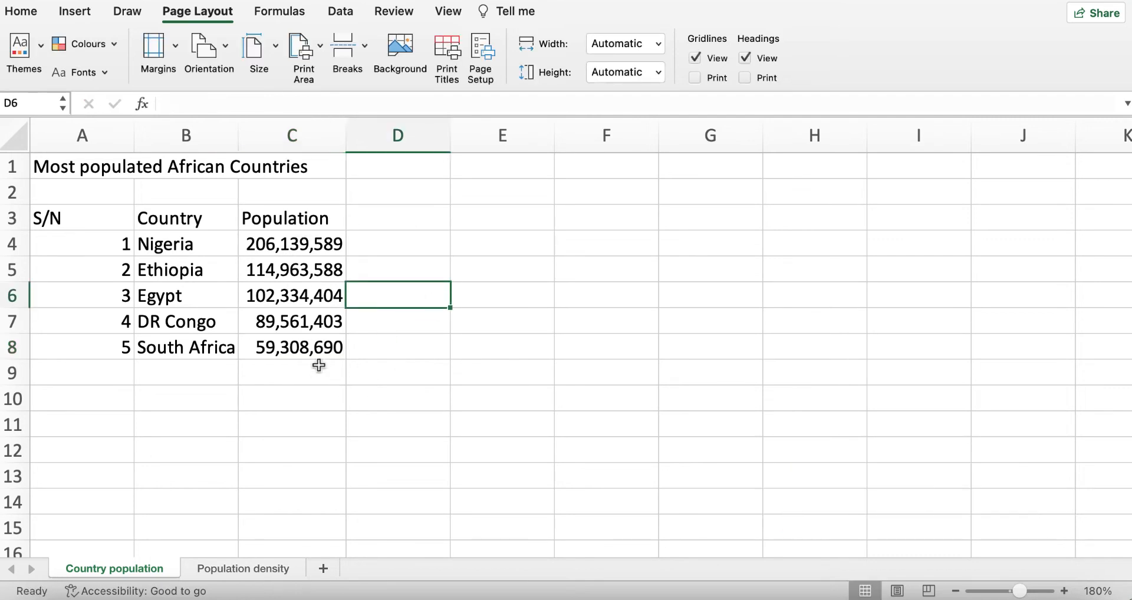
Reduce the worksheet zoom level to 160% and select an empty cell below the table.
left_click(956, 591)
left_click(956, 591)
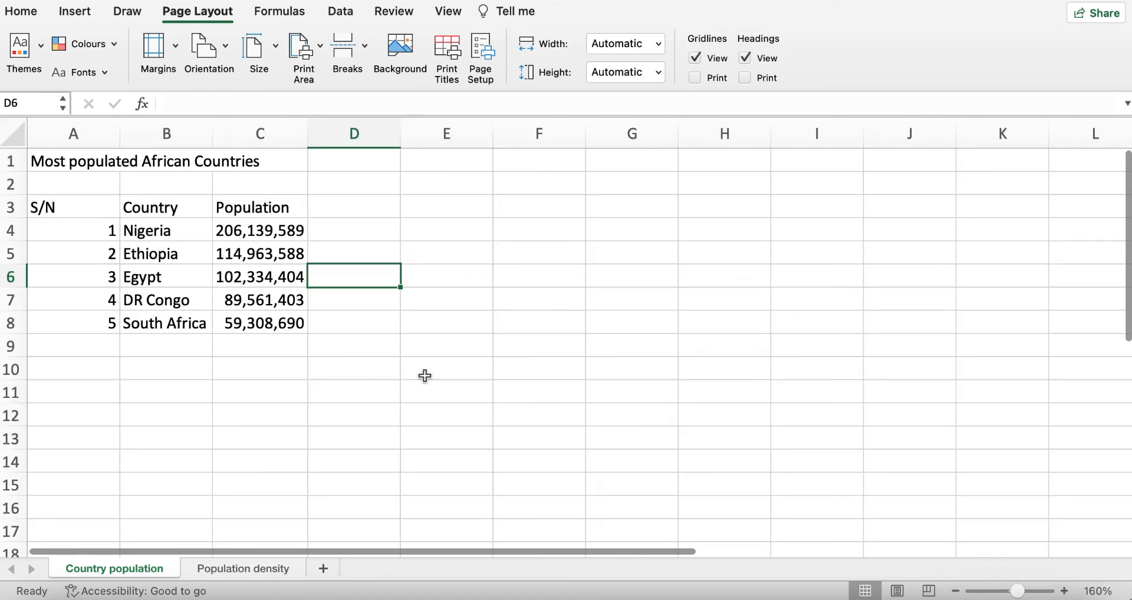
left_click(392, 361)
left_click(91, 212)
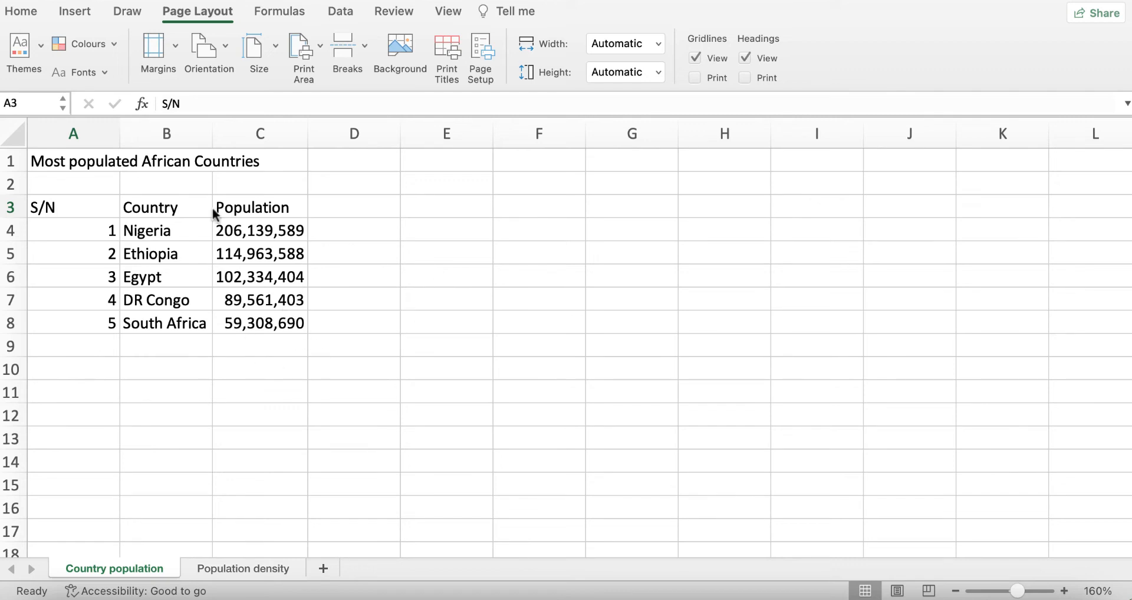
left_click(51, 165)
left_click(47, 163)
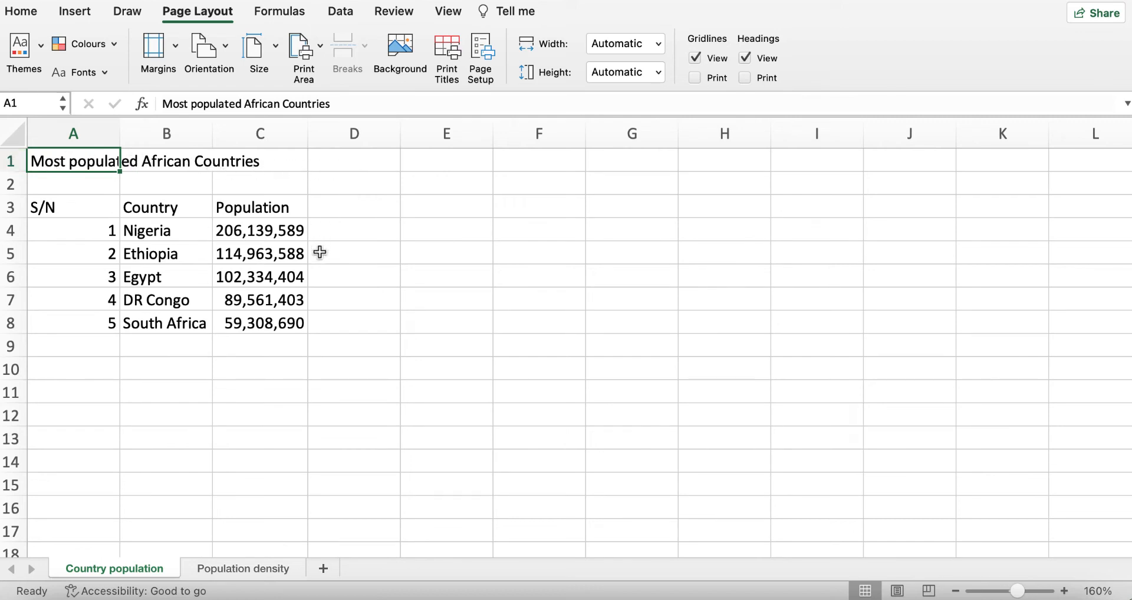
left_click(349, 309)
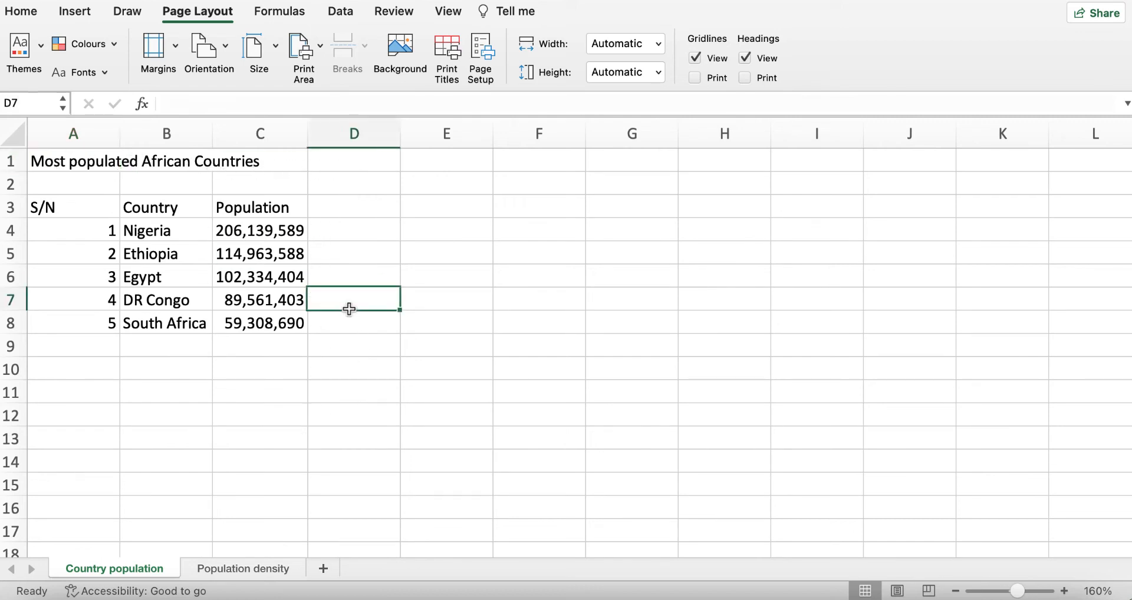
Narrow column A so it is just wide enough for the S/N header and serial numbers.
left_click(112, 141)
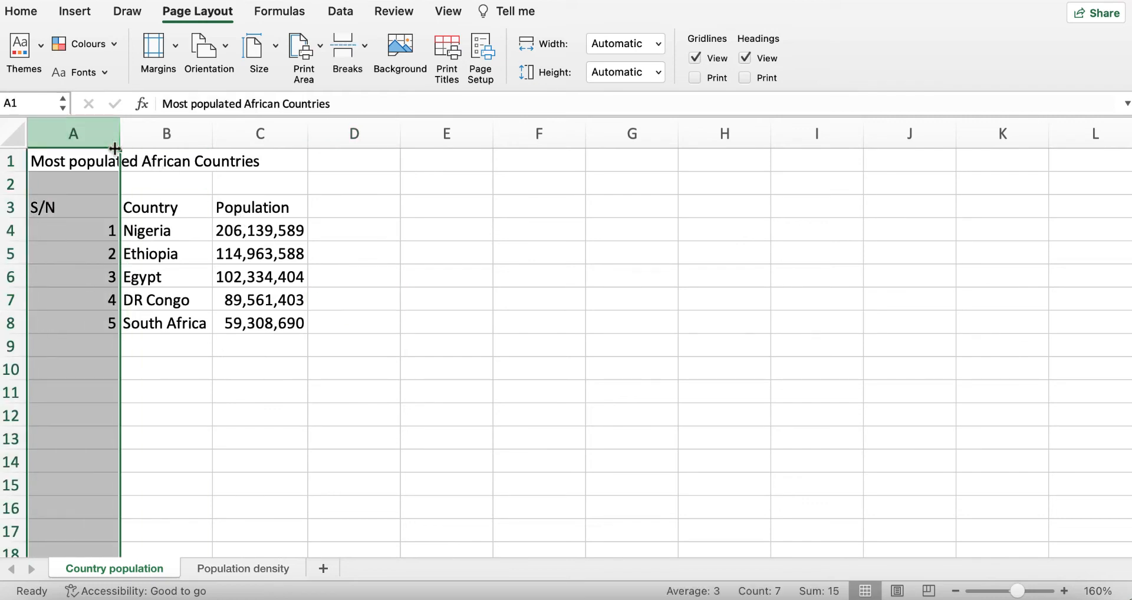
left_click(176, 209)
left_click_drag(119, 134, 226, 135)
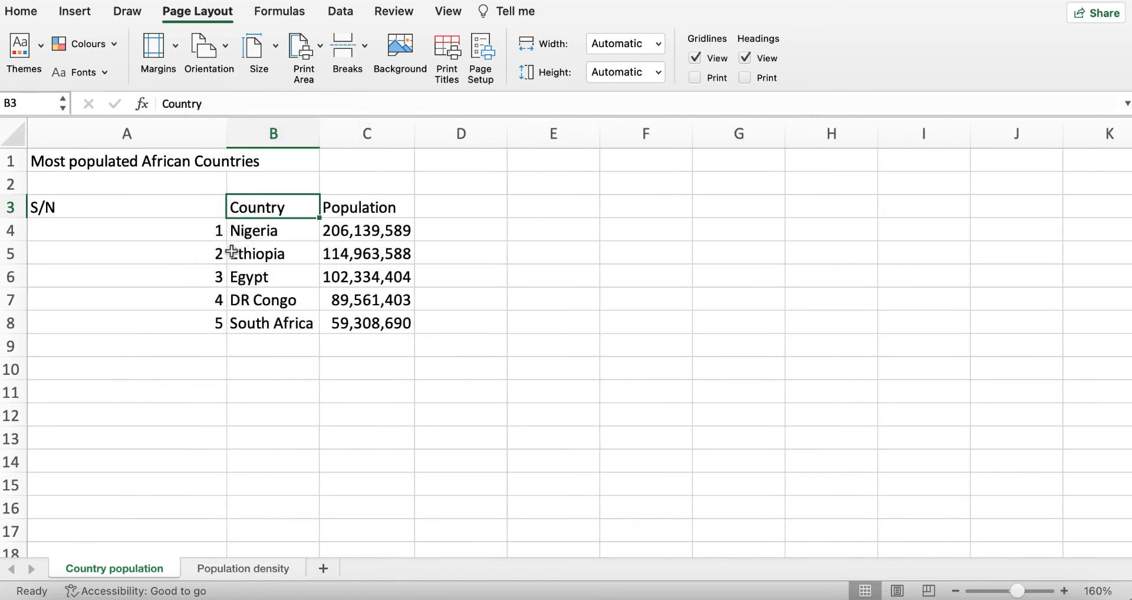
left_click_drag(225, 131, 72, 135)
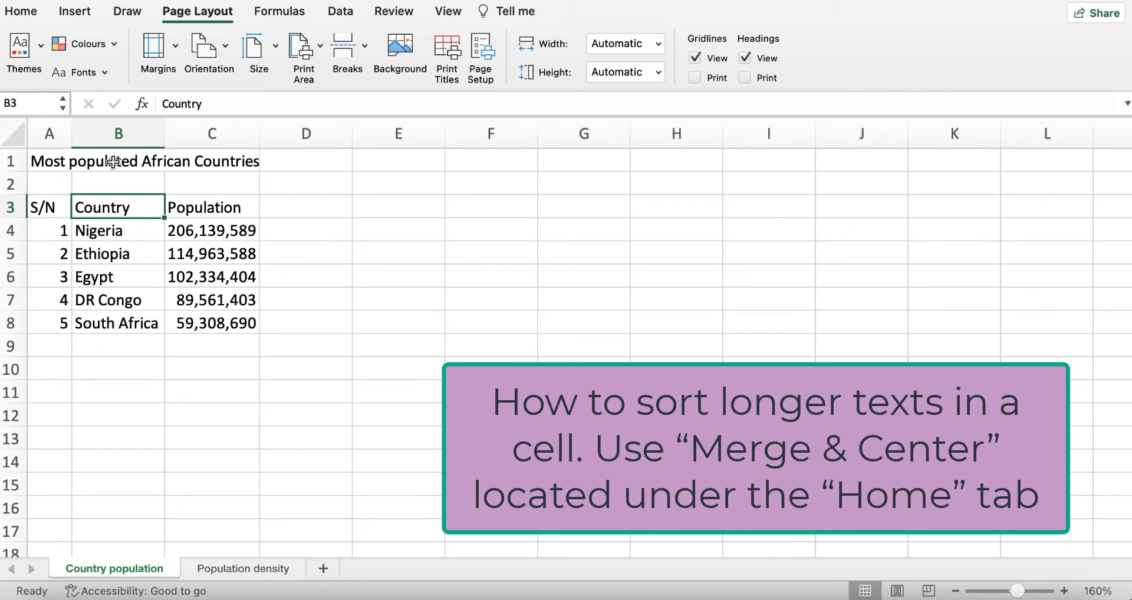
left_click(66, 162)
left_click(378, 274)
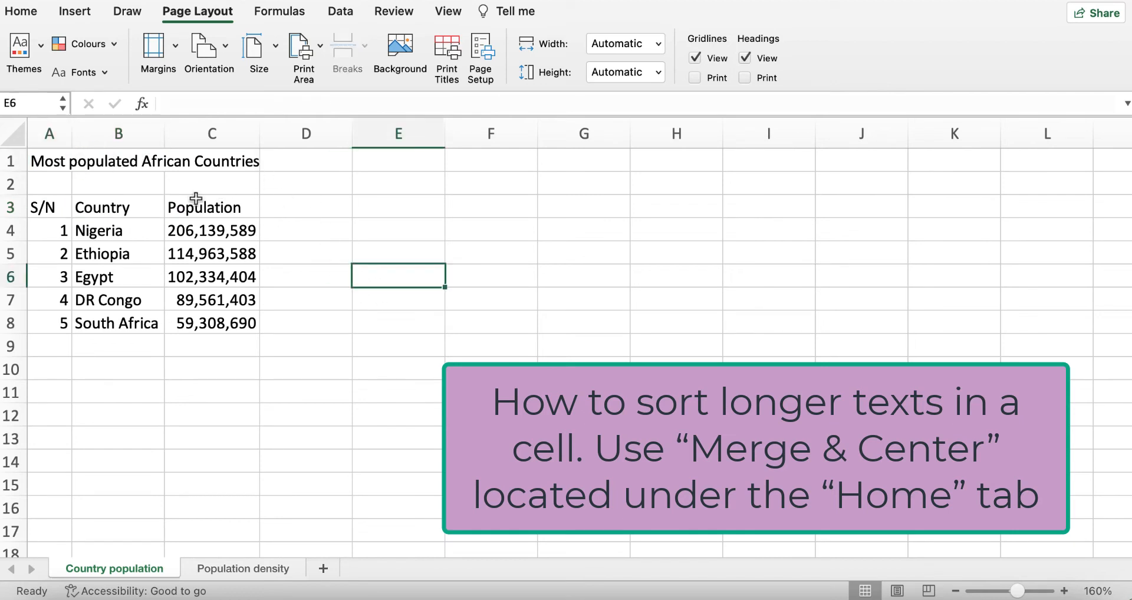
left_click(59, 163)
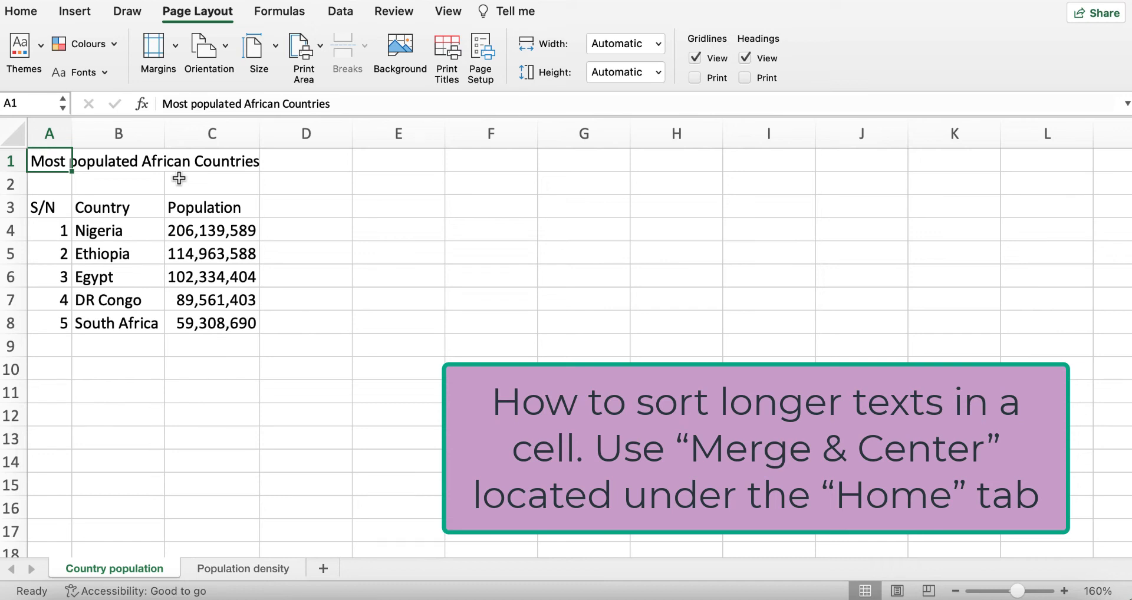
left_click_drag(47, 161, 306, 161)
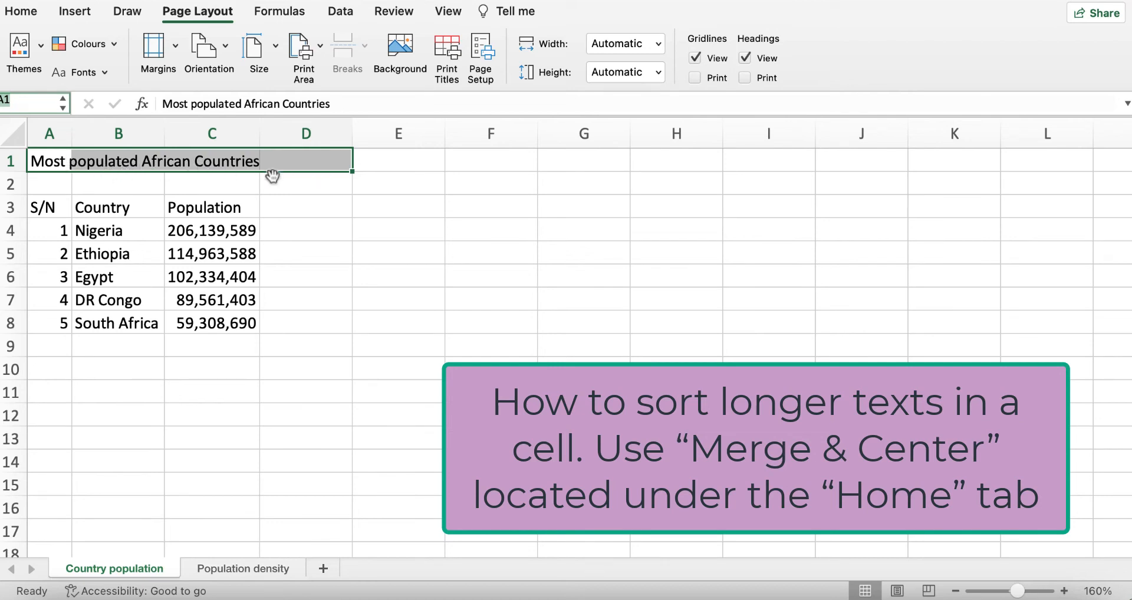
left_click(26, 19)
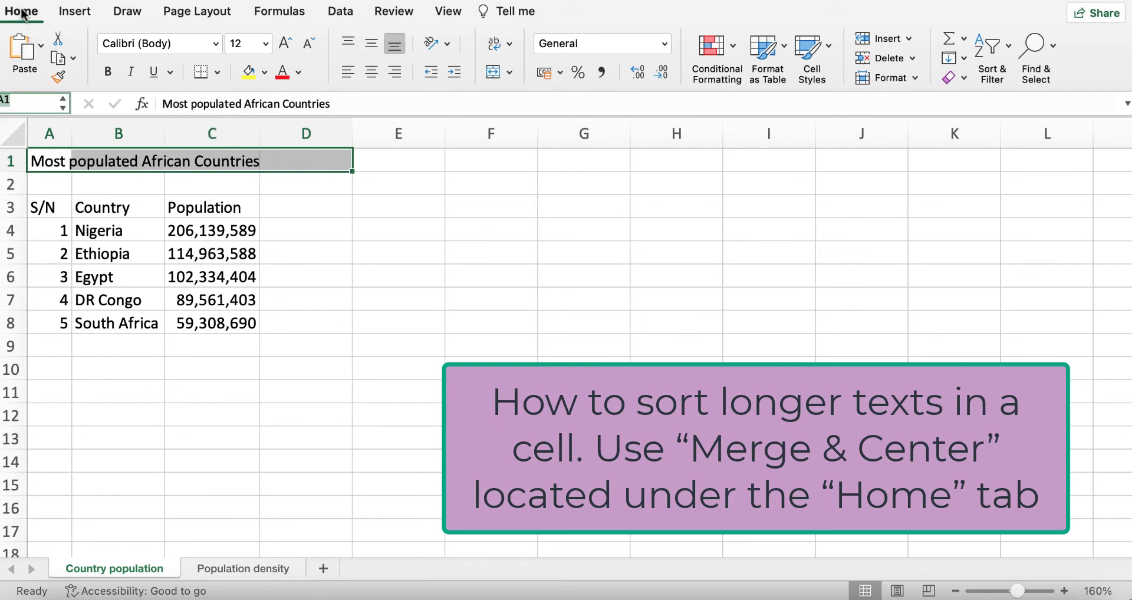
left_click(509, 72)
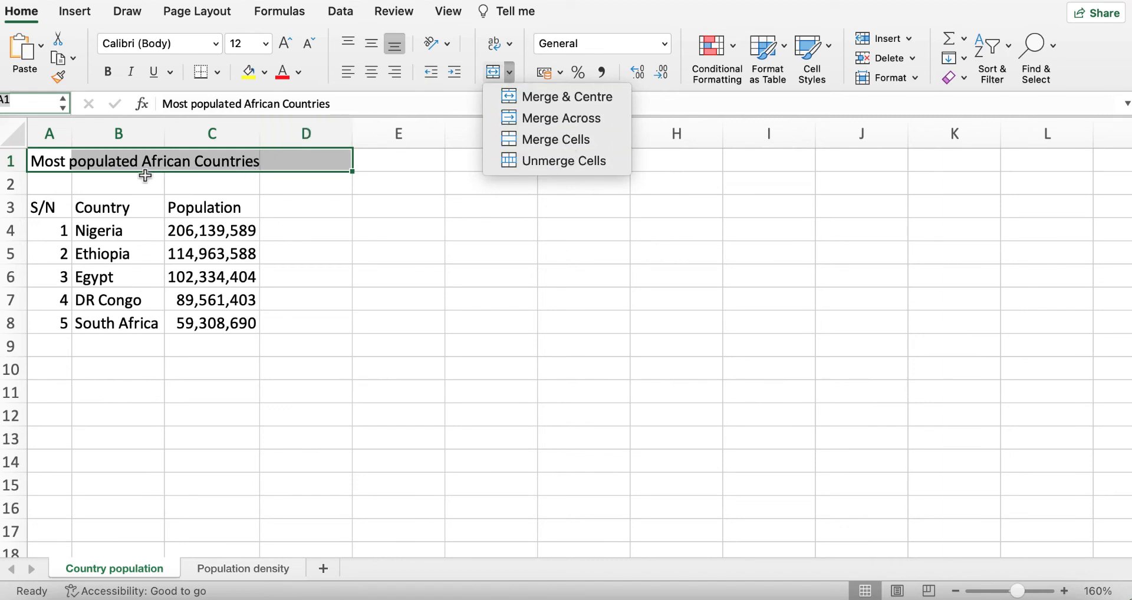
left_click(111, 181)
left_click(48, 175)
Merge and centre the title "Most populated African Countries" across cells A1 to E1.
left_click_drag(36, 161, 436, 164)
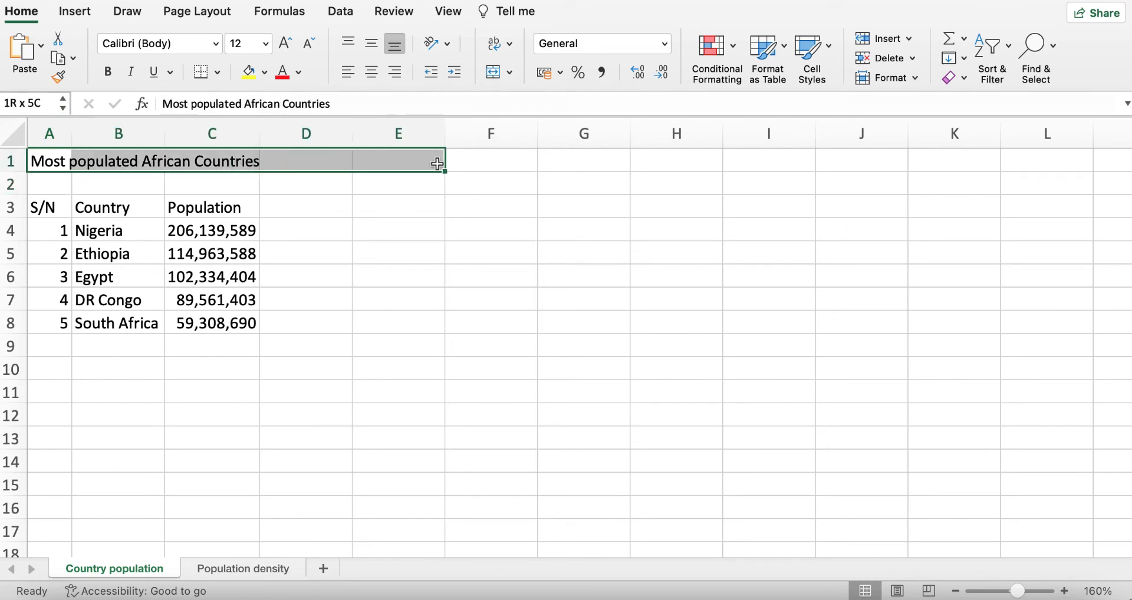
left_click_drag(437, 164, 434, 171)
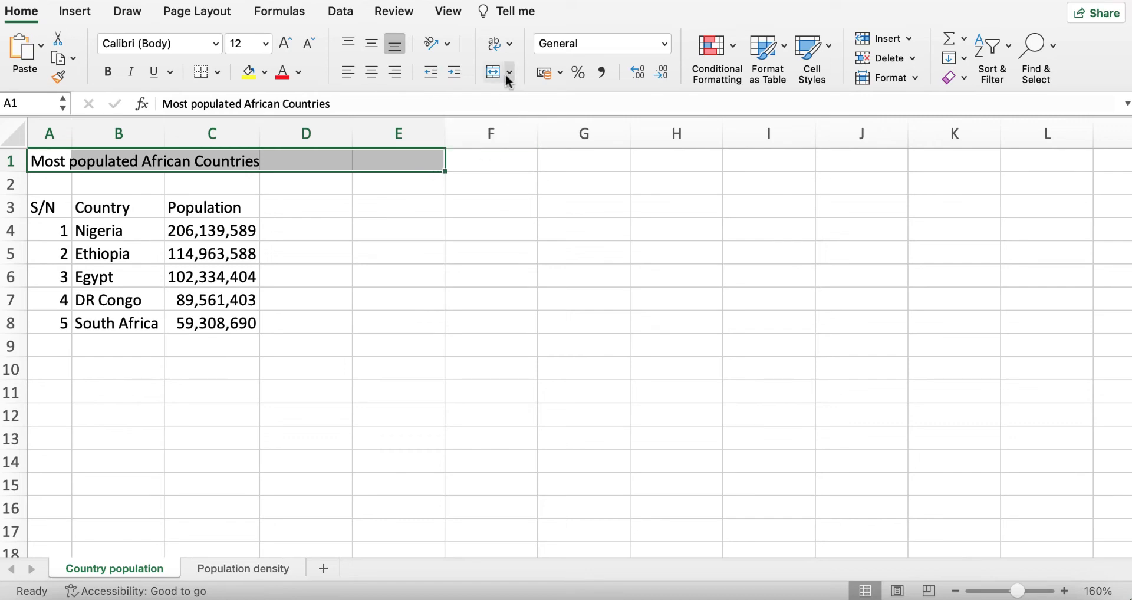
left_click(21, 17)
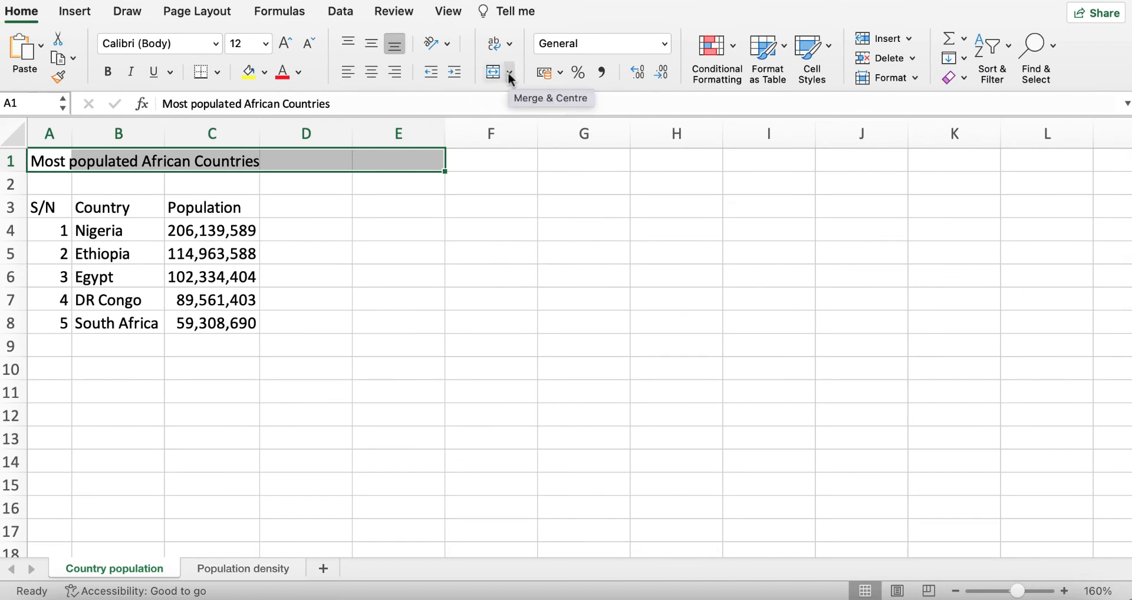
left_click(508, 74)
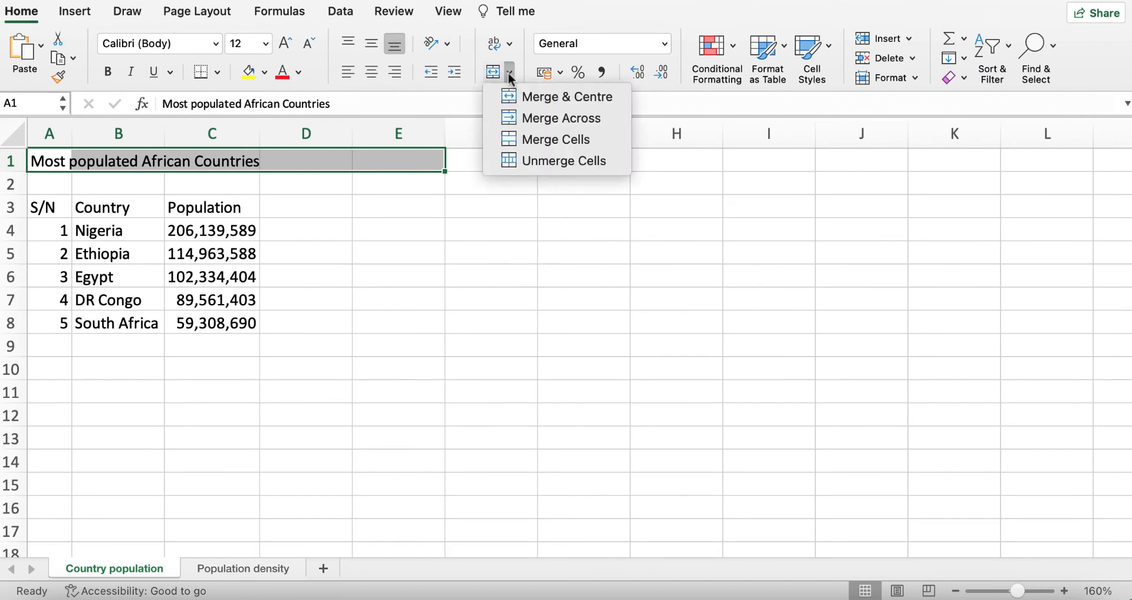
left_click(556, 98)
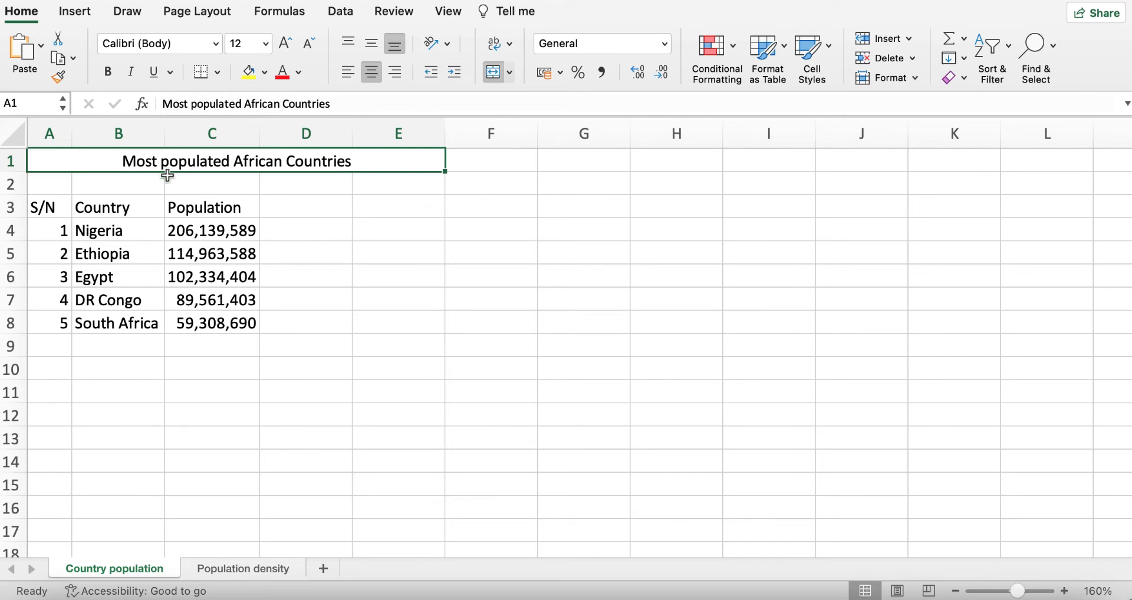
left_click(354, 299)
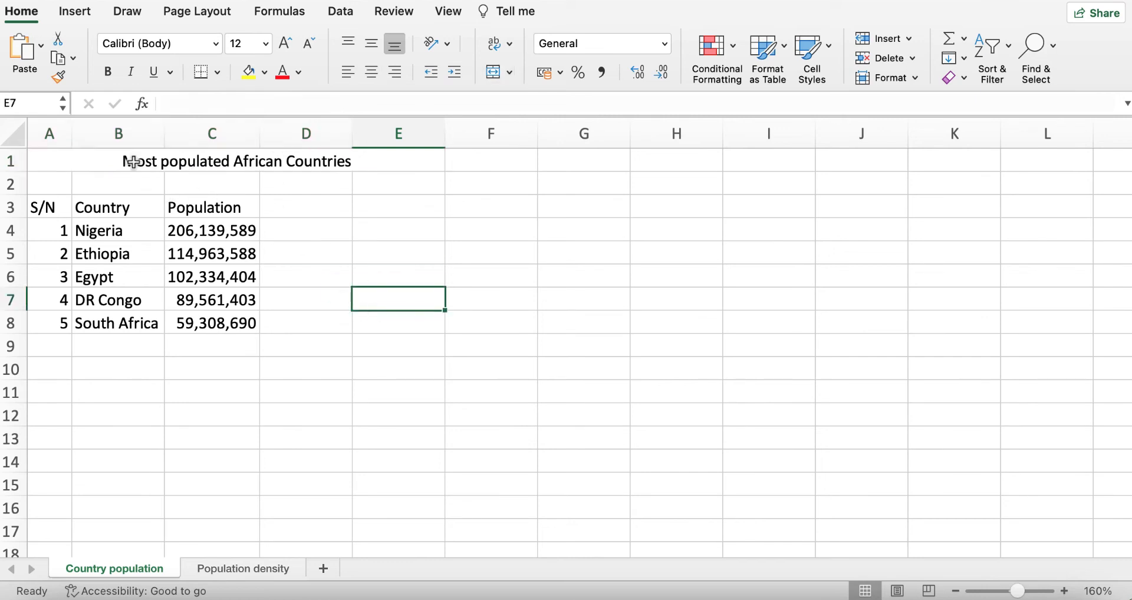
Narrow column A slightly more to fit the S/N header closely, and widen the Population column C a little.
mouse_move(72, 134)
left_mouse_down()
mouse_move(157, 133)
mouse_move(59, 127)
left_mouse_up()
left_click(517, 340)
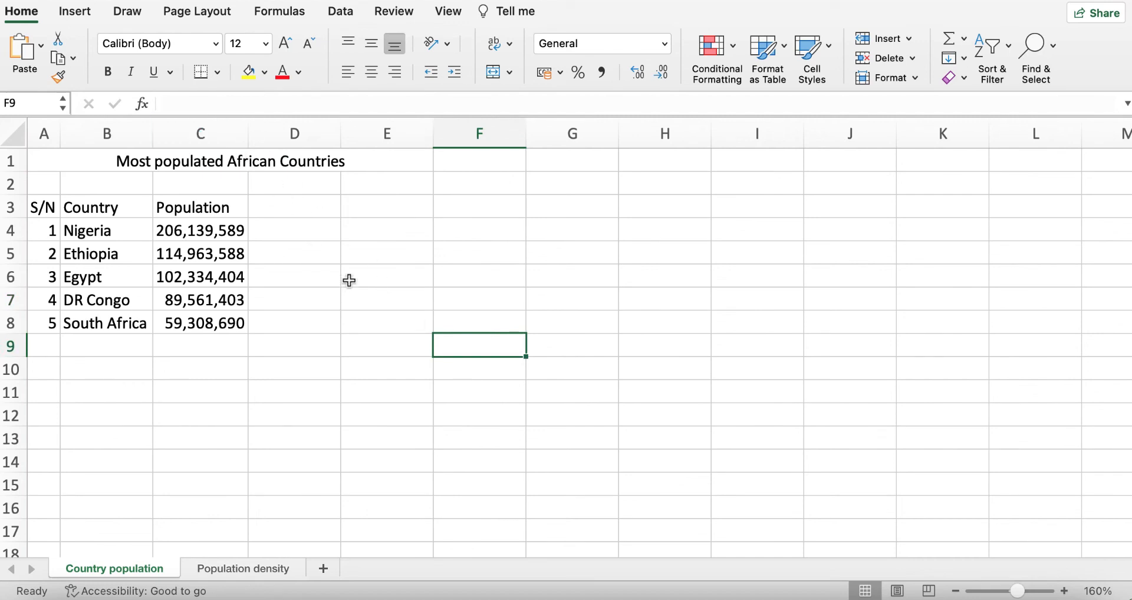
mouse_move(248, 130)
left_mouse_down()
mouse_move(283, 124)
mouse_move(241, 122)
left_mouse_up()
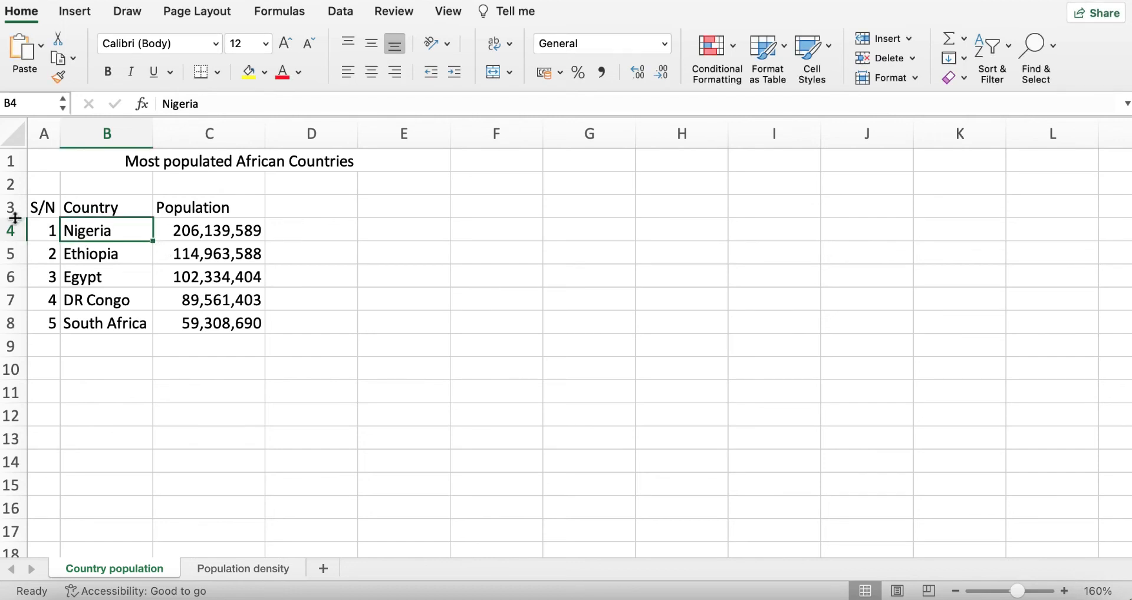
Greatly increase the height of header row 3, and reduce it back to its original height.
left_click_drag(14, 218, 13, 344)
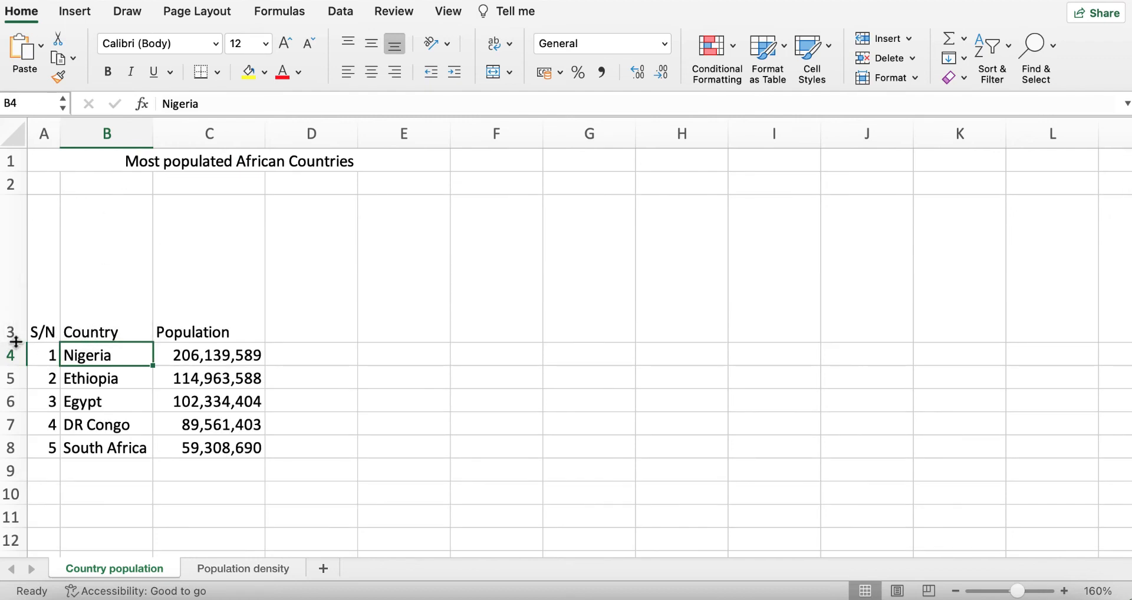
left_click_drag(15, 344, 20, 219)
left_click(342, 375)
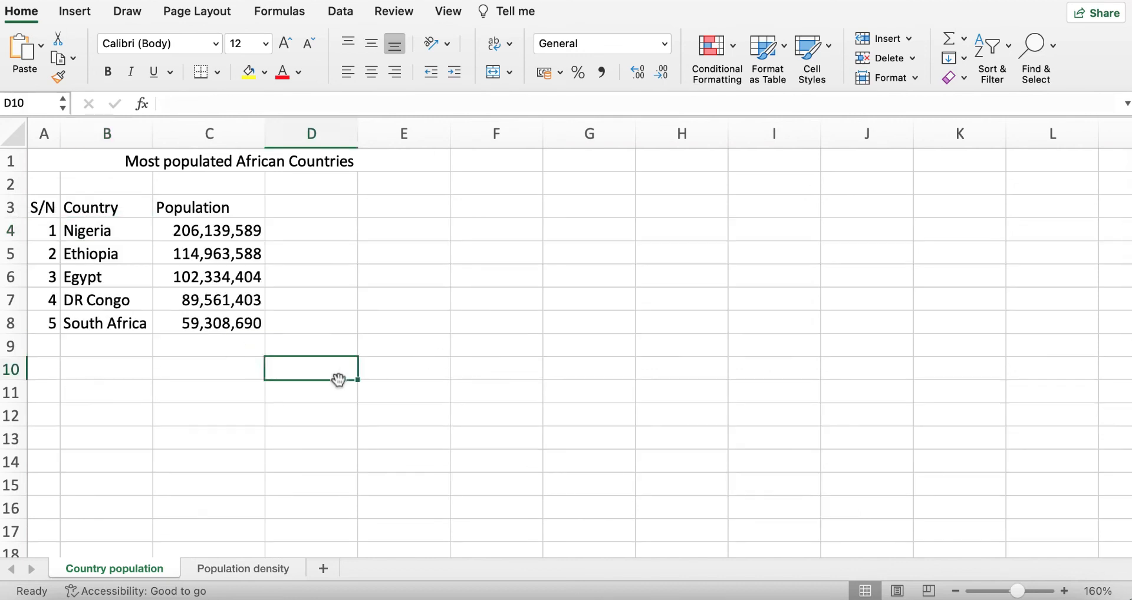
Widen the Country column B slightly and increase the height of row 4 to 21.00.
mouse_move(152, 132)
left_mouse_down()
mouse_move(488, 144)
mouse_move(485, 133)
mouse_move(155, 141)
left_mouse_up()
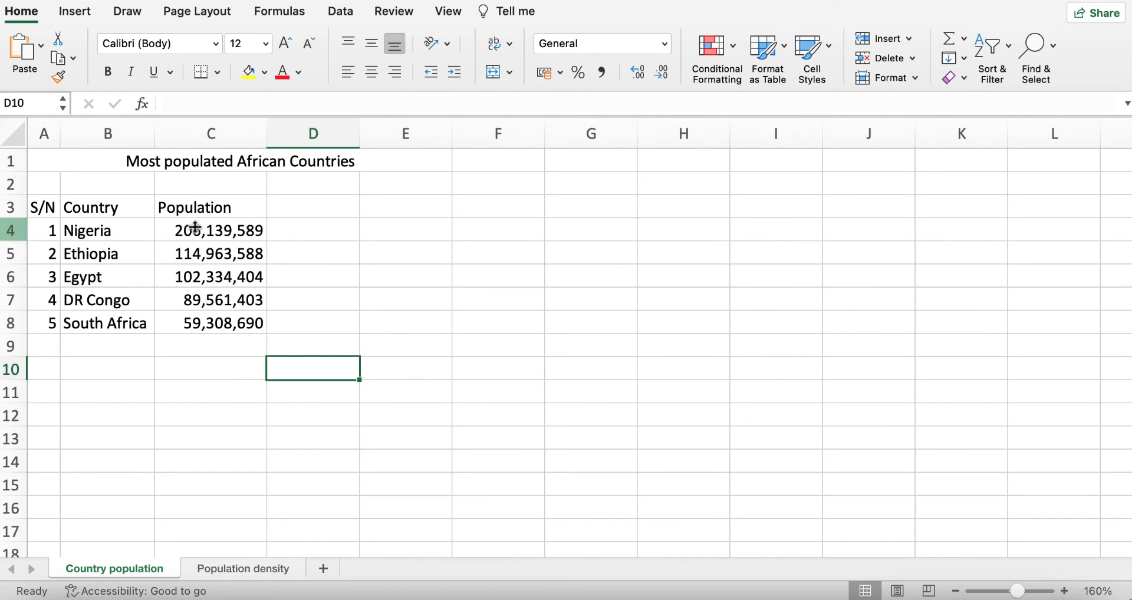
mouse_move(12, 243)
left_mouse_down()
mouse_move(20, 297)
mouse_move(10, 293)
mouse_move(12, 249)
left_mouse_up()
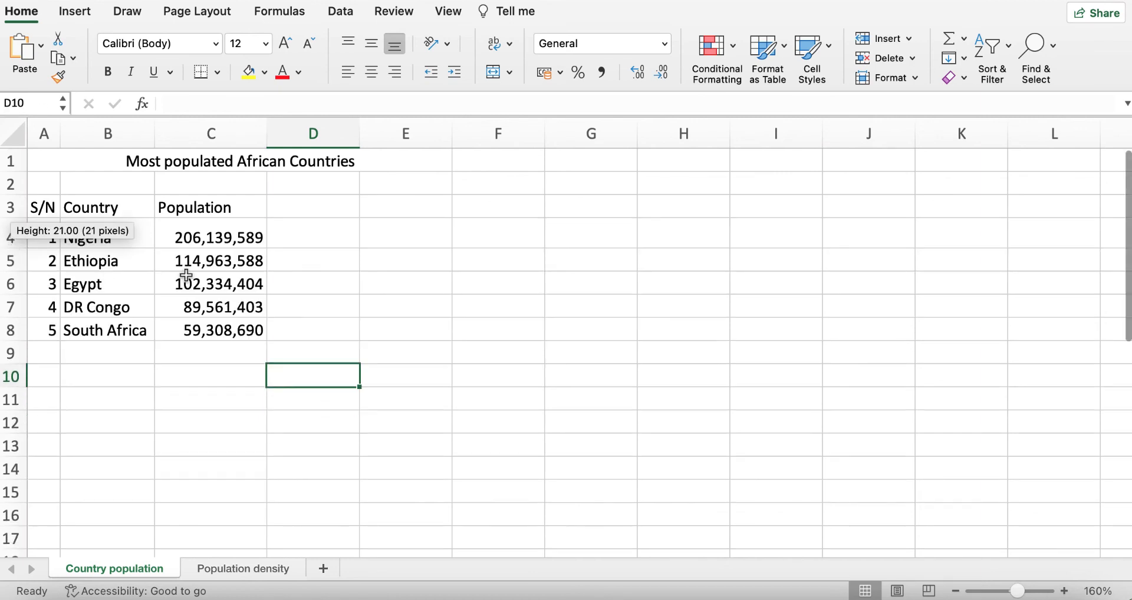
left_click(432, 301)
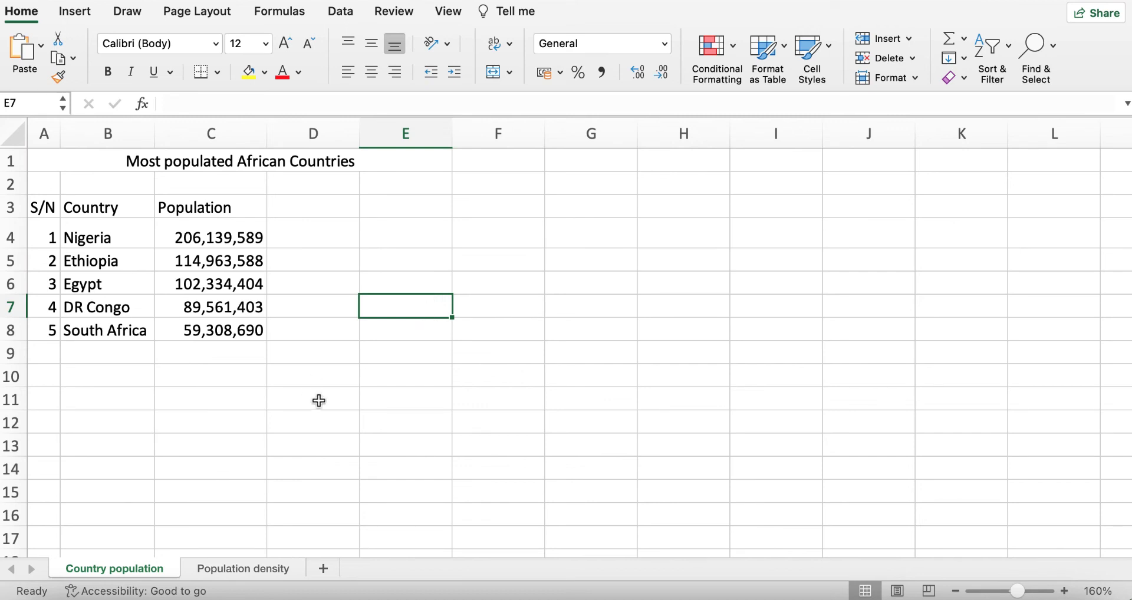
left_click(317, 398)
Set the font size of the merged title in row 1 to 18.
left_click(21, 11)
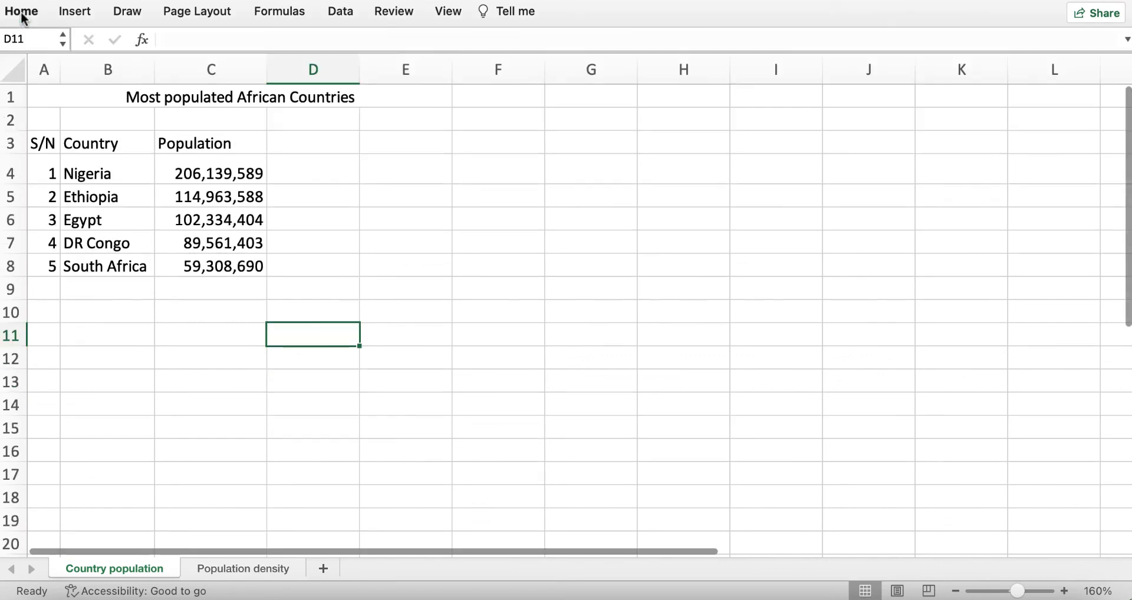
left_click(21, 13)
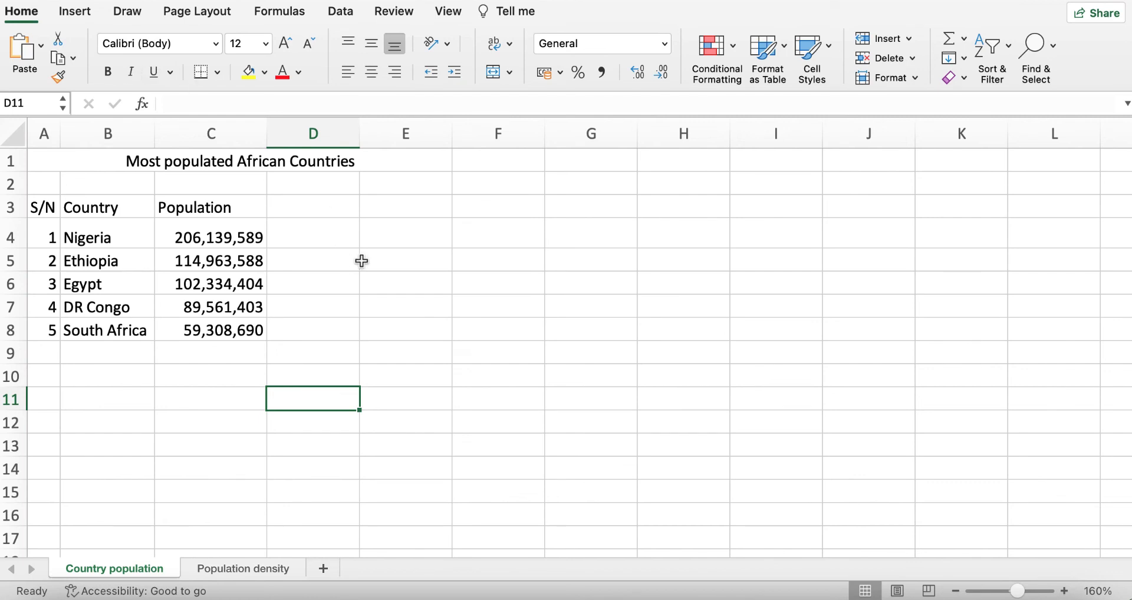
left_click(112, 158)
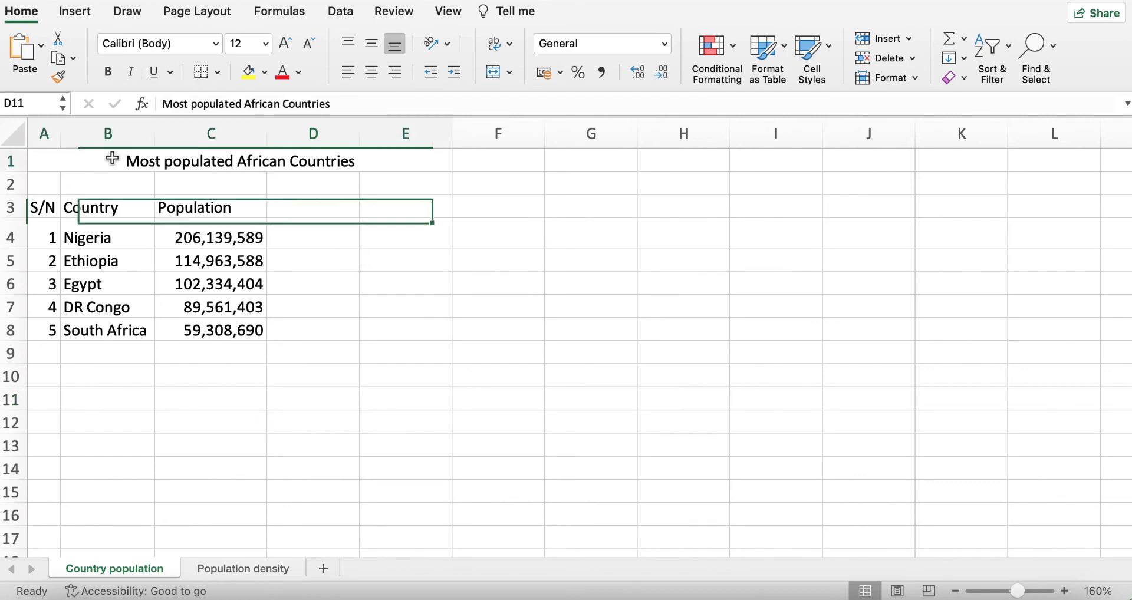
left_click(265, 43)
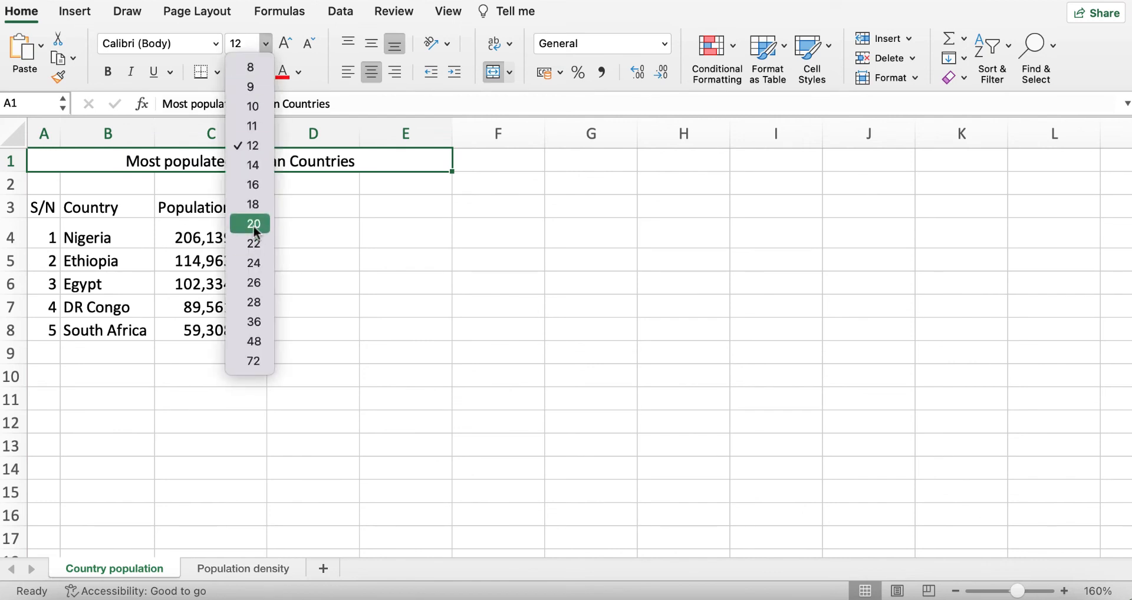
left_click(252, 205)
left_click(475, 310)
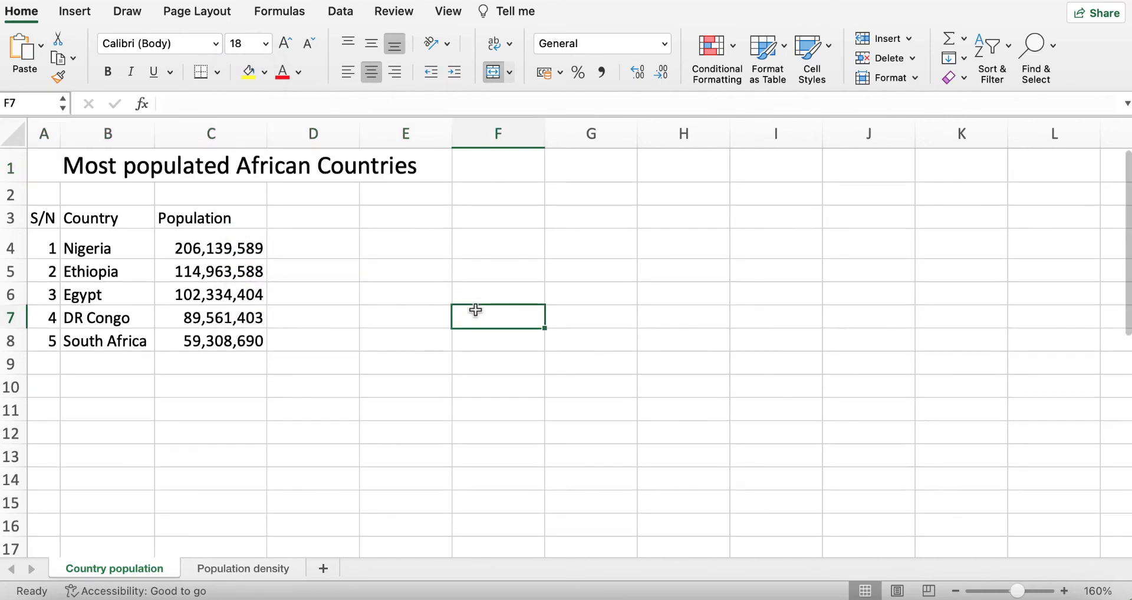
Change the font colour of the title text in A1 to the standard dark red.
left_click(39, 168)
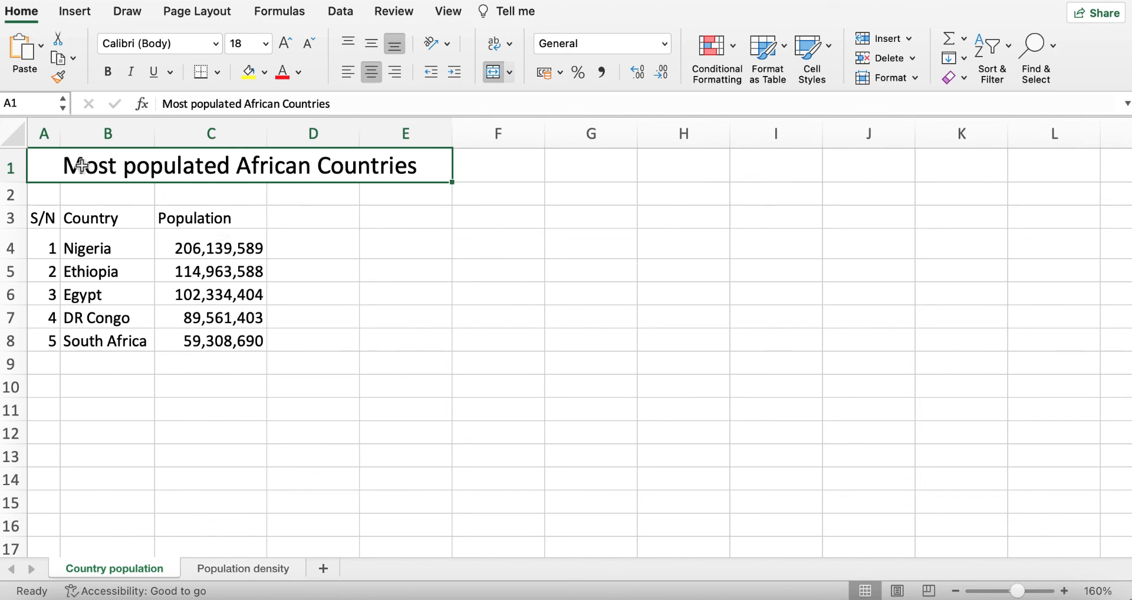
double_click(56, 164)
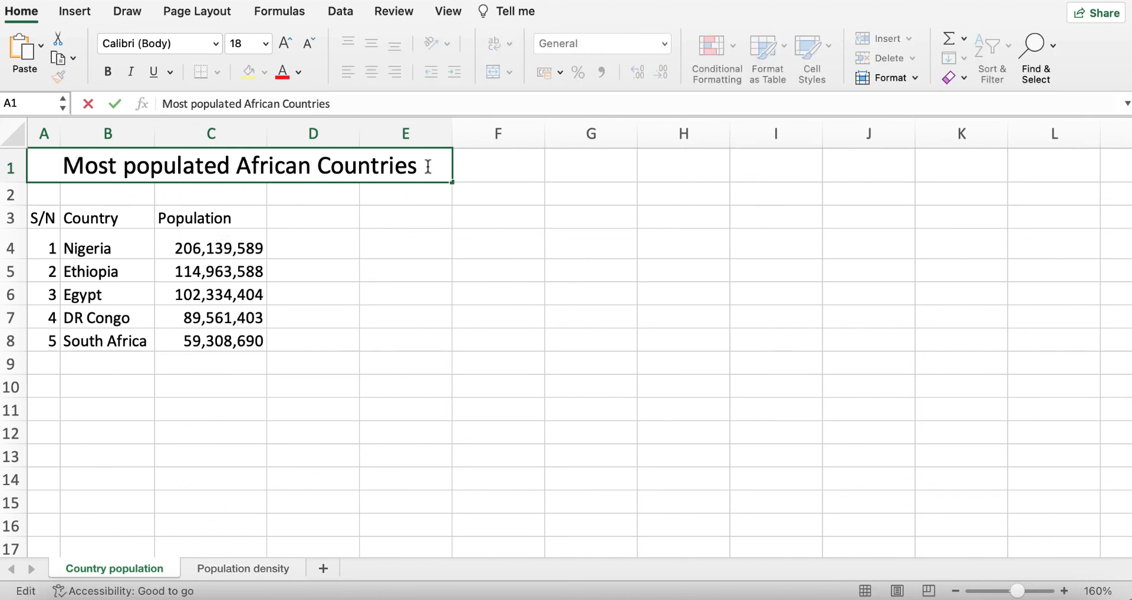
left_click_drag(430, 166, 68, 174)
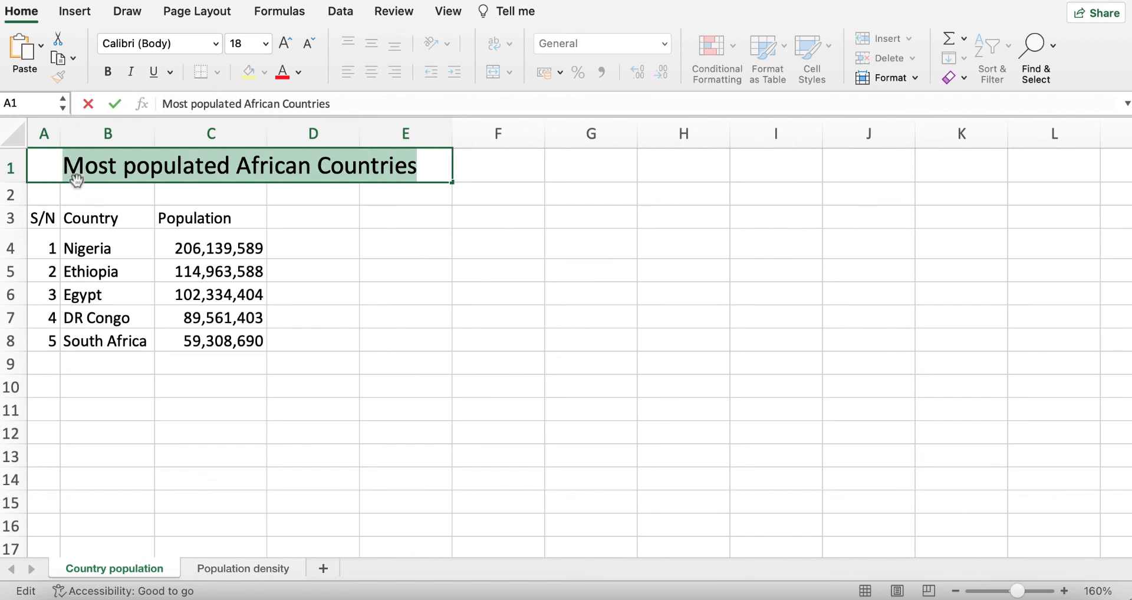
left_click(297, 73)
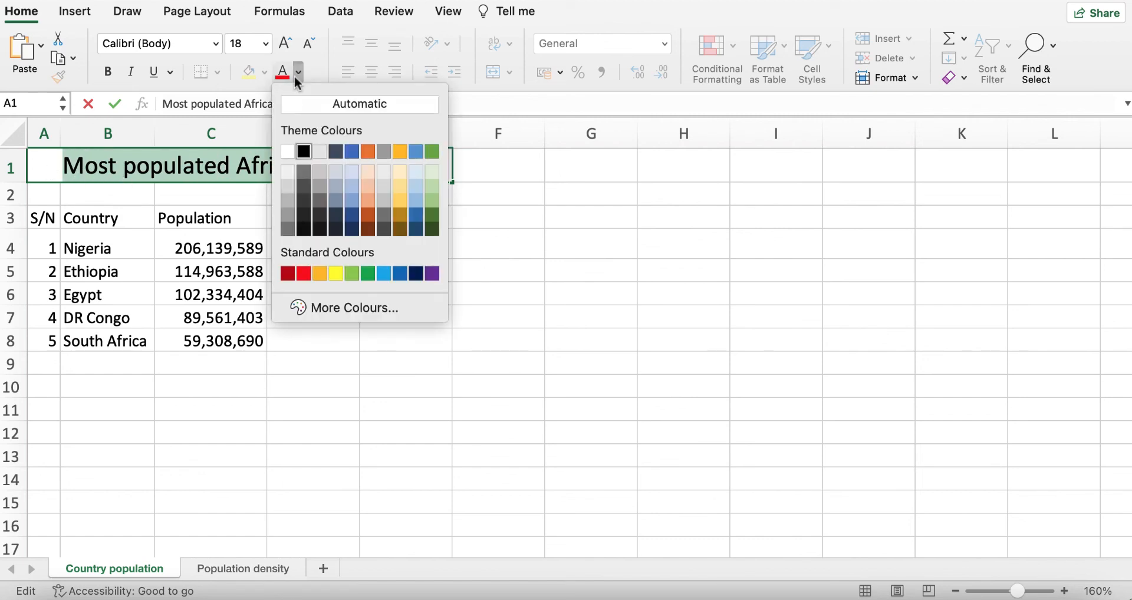
left_click(264, 72)
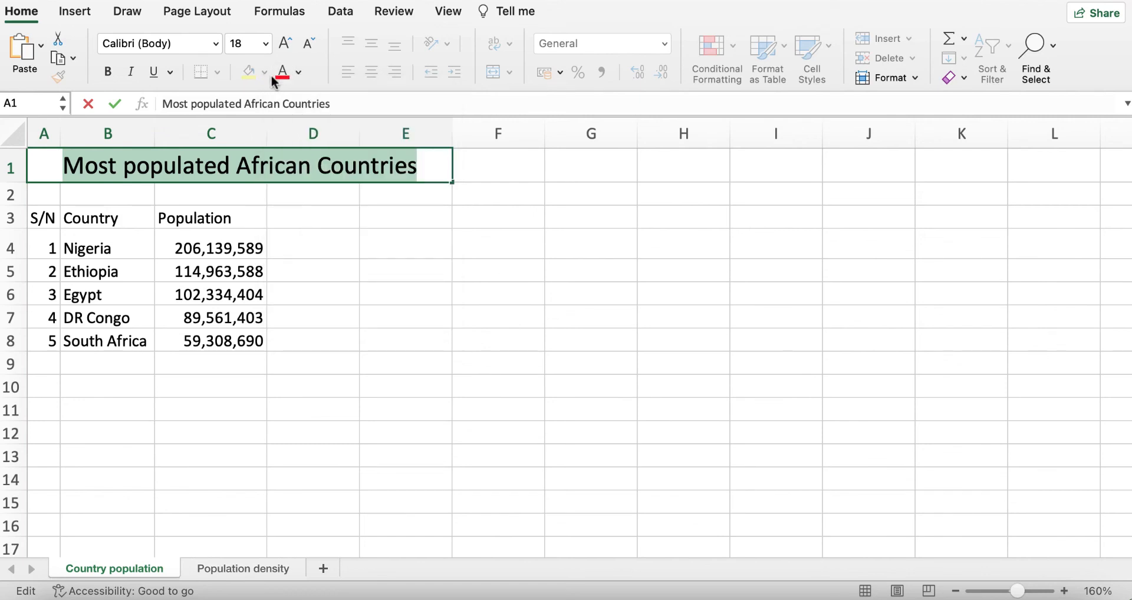
left_click(283, 79)
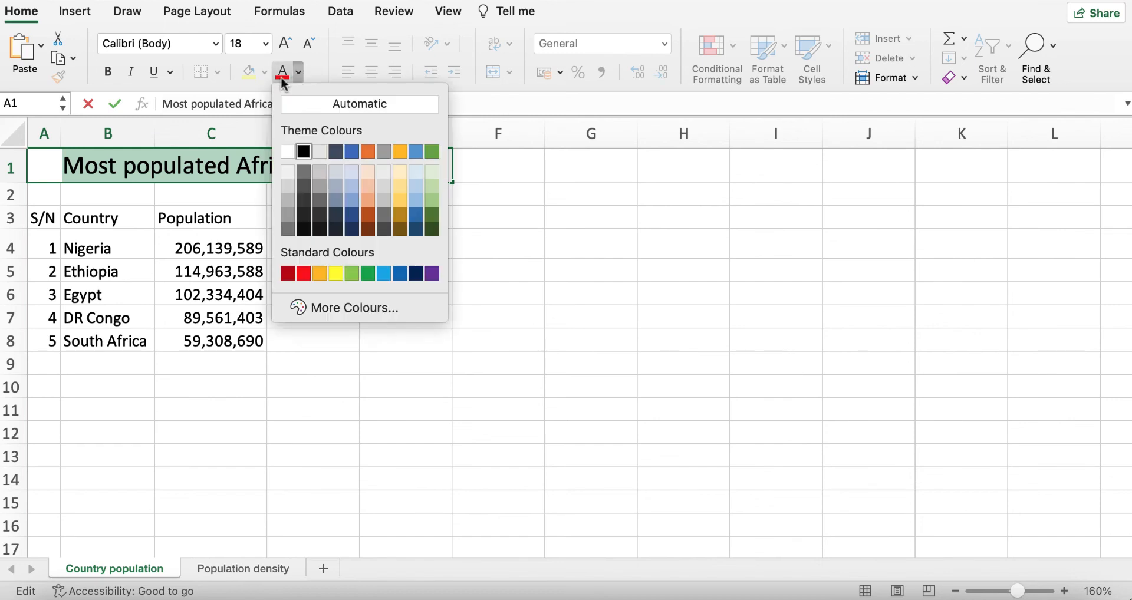
left_click(289, 274)
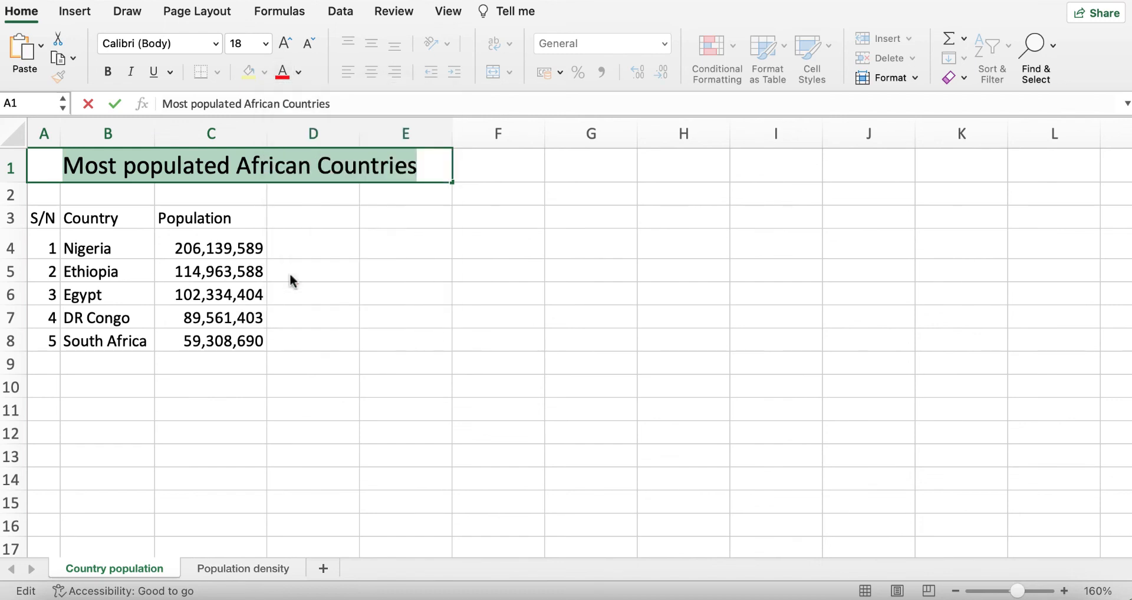
key("Right")
left_click(374, 266)
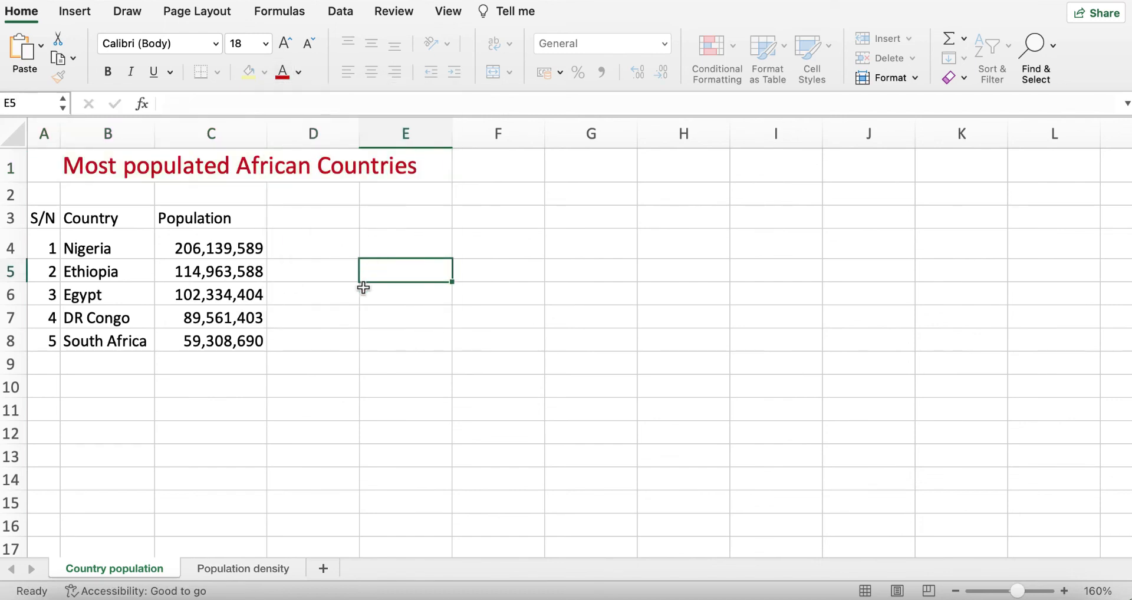
left_click(436, 169)
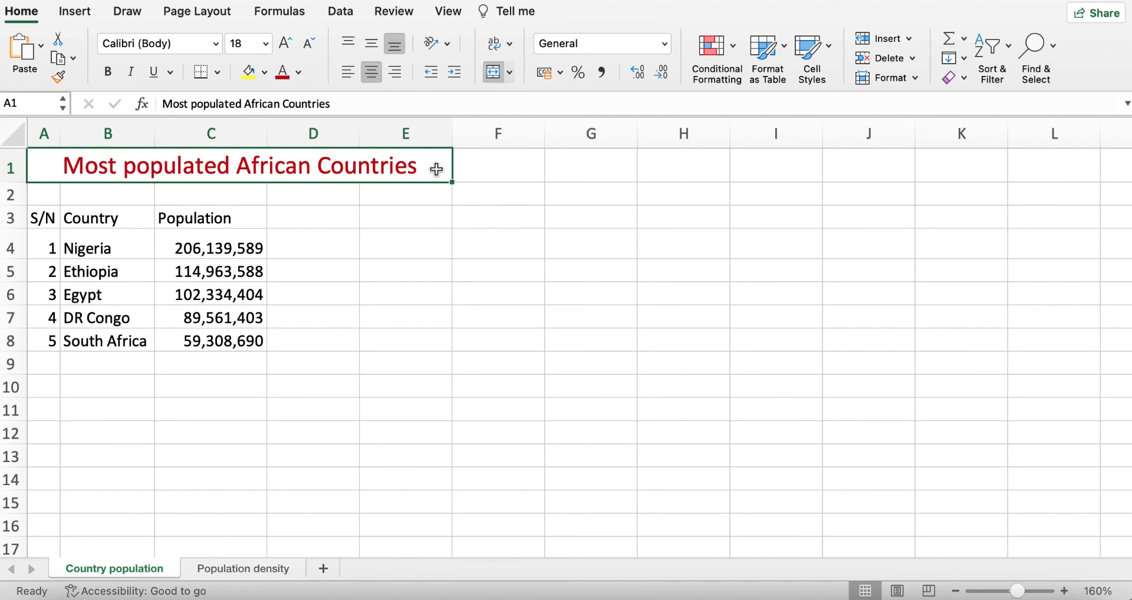
Fill the merged title cell A1 with the standard light blue background colour.
left_click(263, 74)
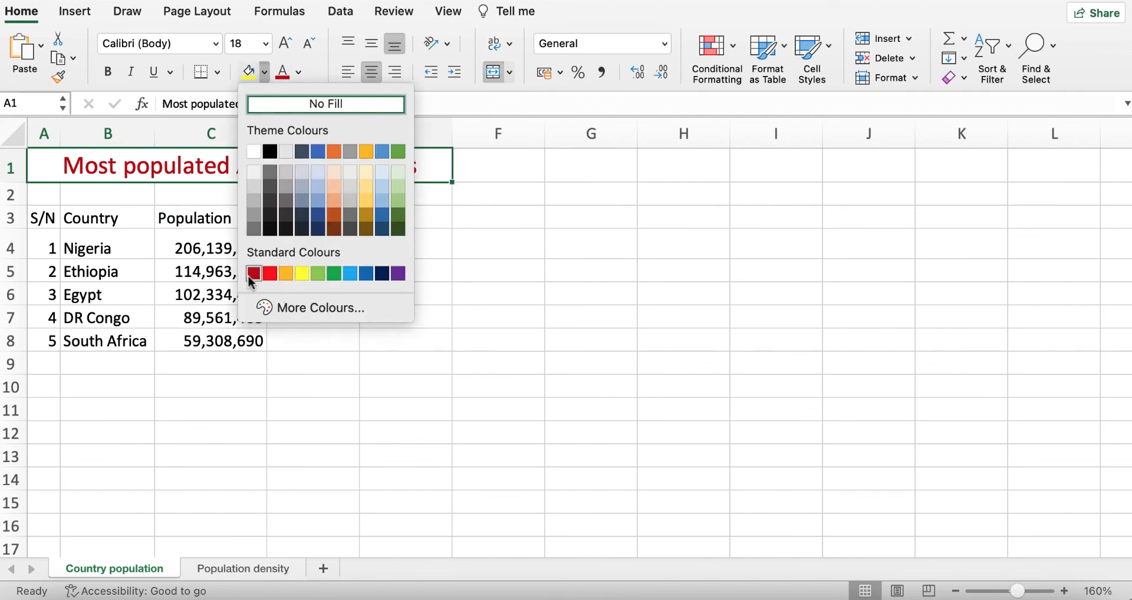
left_click(350, 273)
left_click(439, 297)
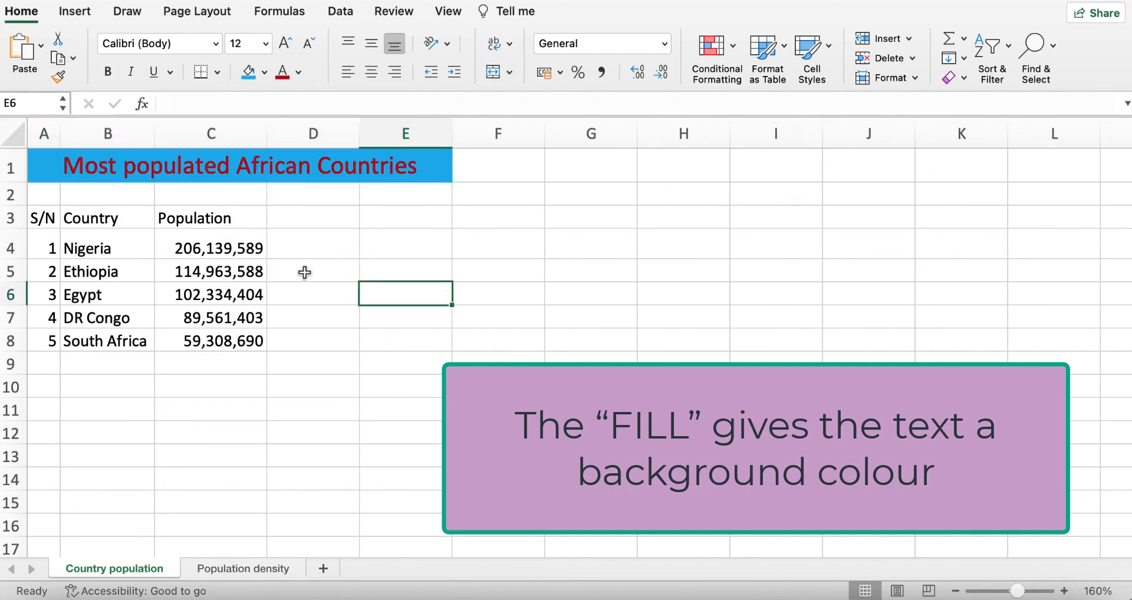
left_click(304, 273)
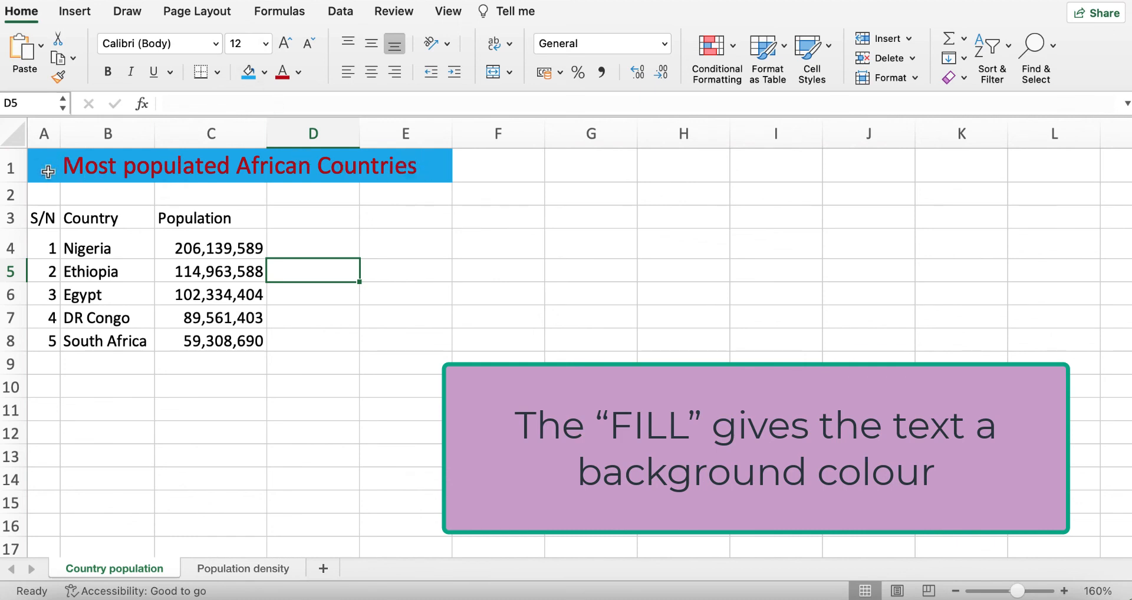
left_click(297, 72)
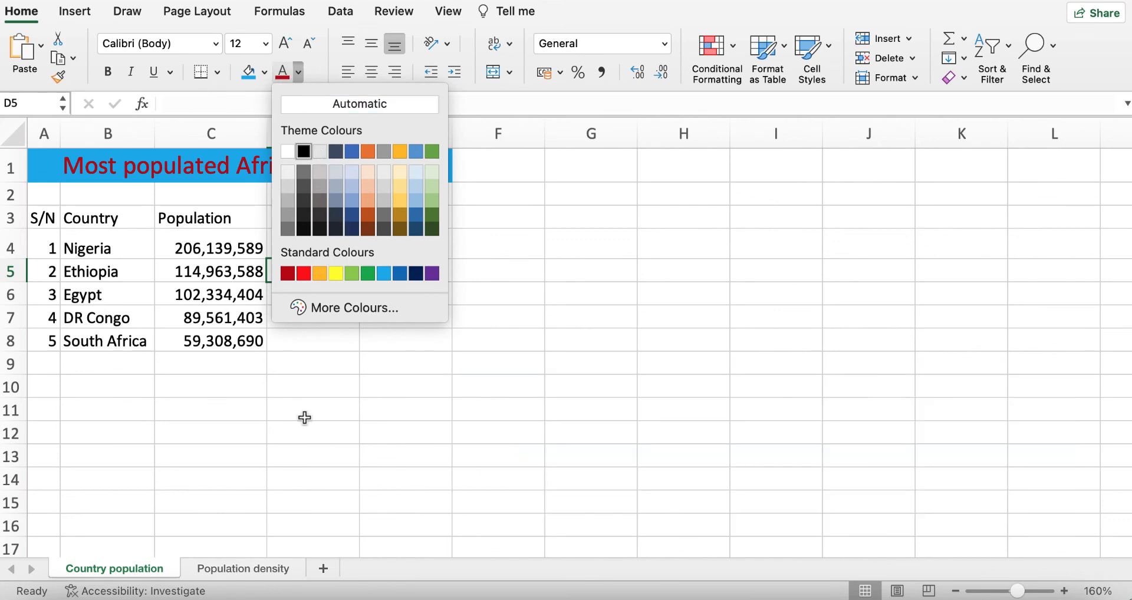
left_click(286, 378)
left_click(398, 254)
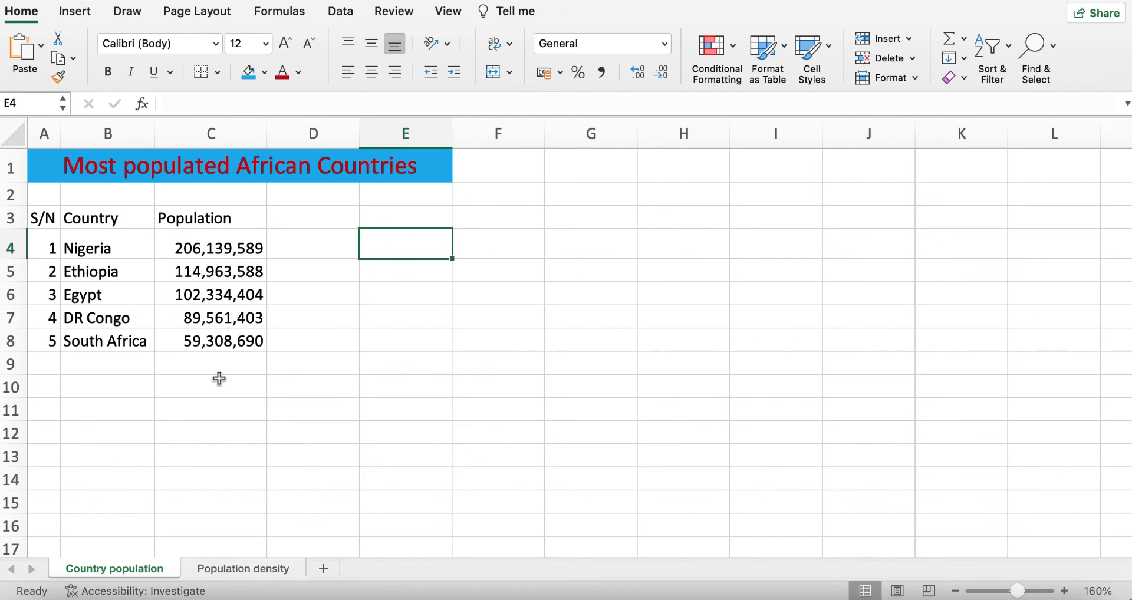
left_click(177, 272)
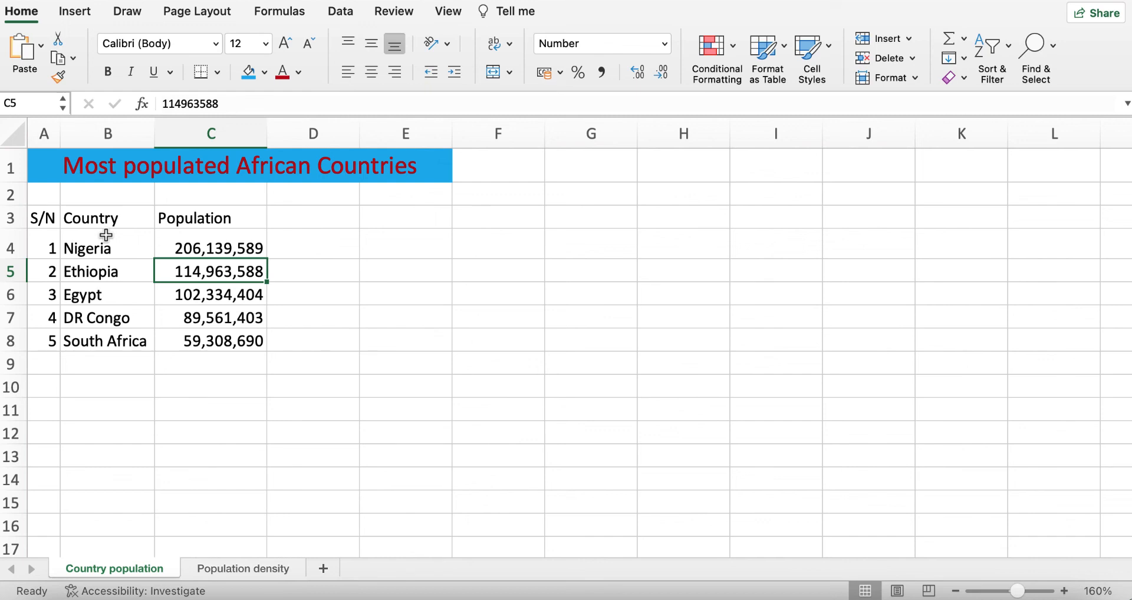
Make the table headers S/N, Country and Population in A3:C3 bold.
left_click_drag(47, 219, 238, 226)
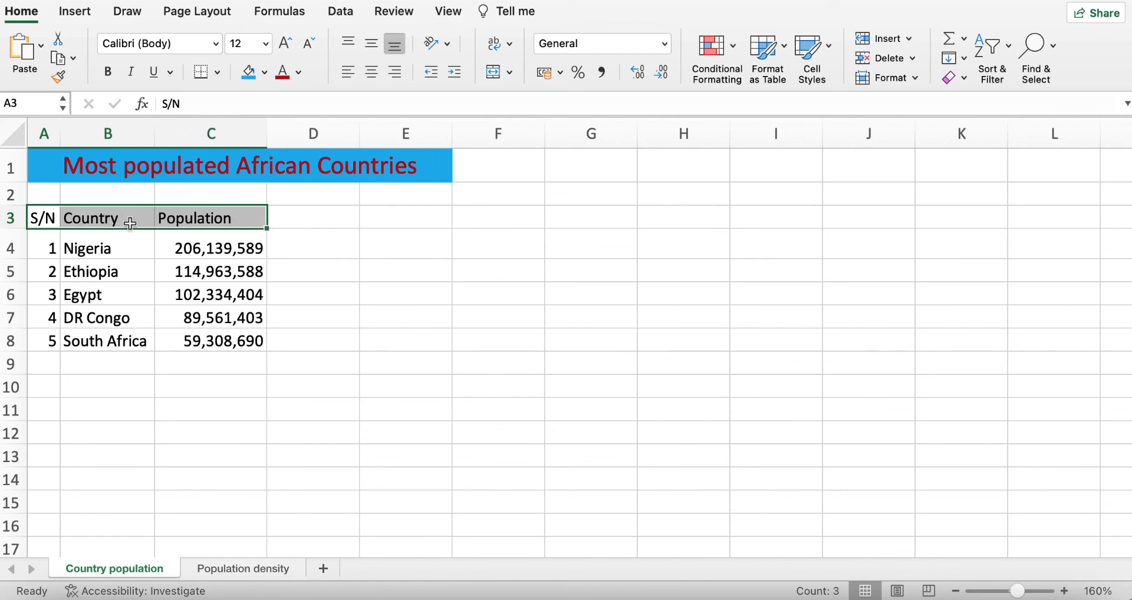
left_click(112, 291)
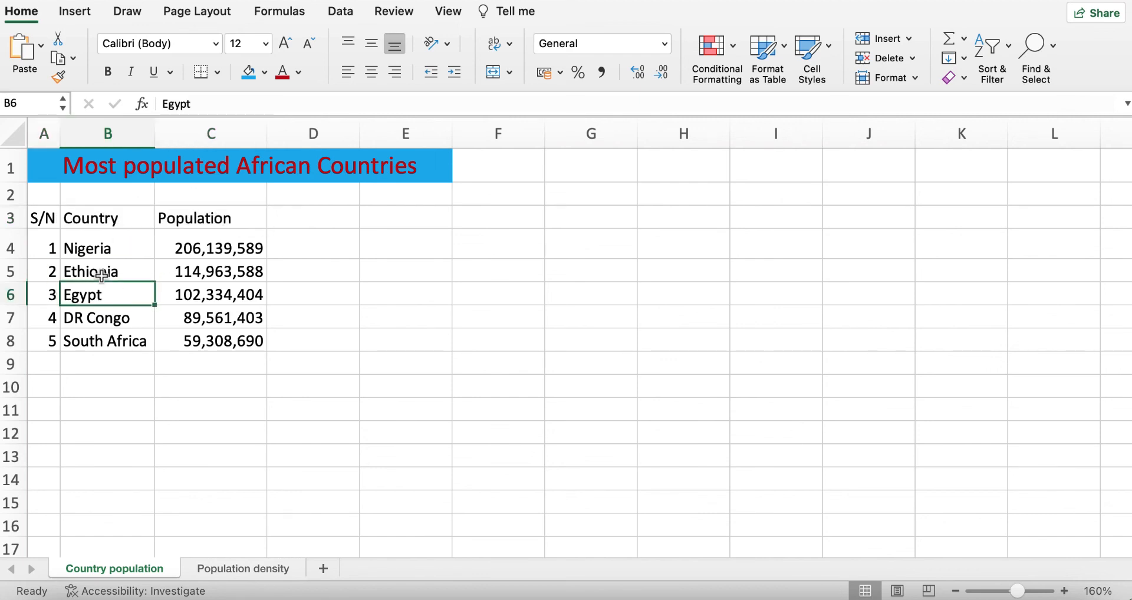
left_click(37, 218)
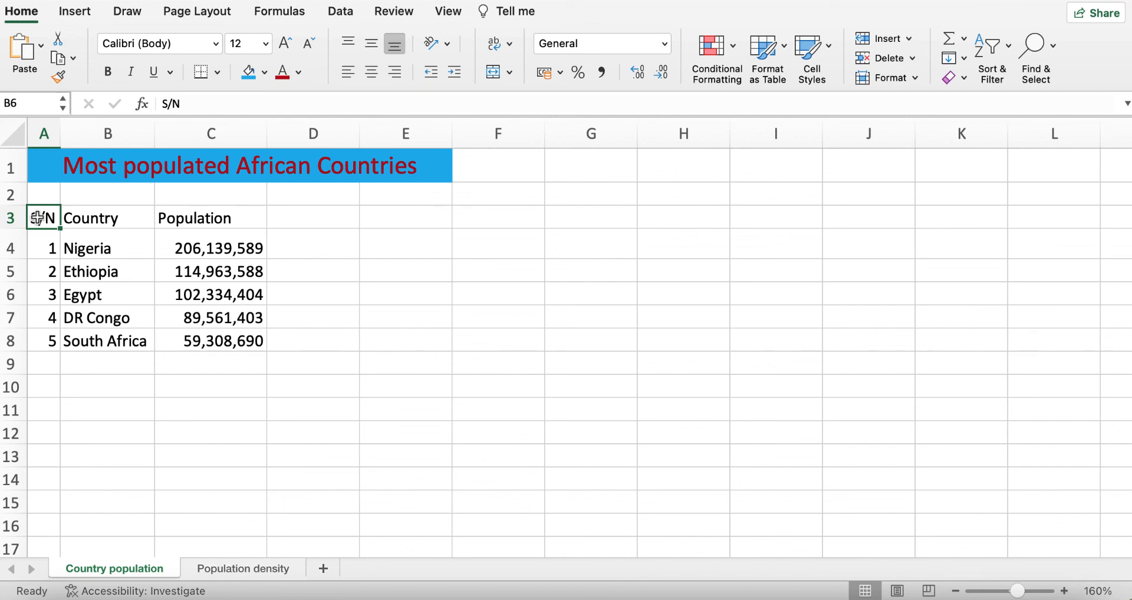
left_click_drag(37, 219, 218, 226)
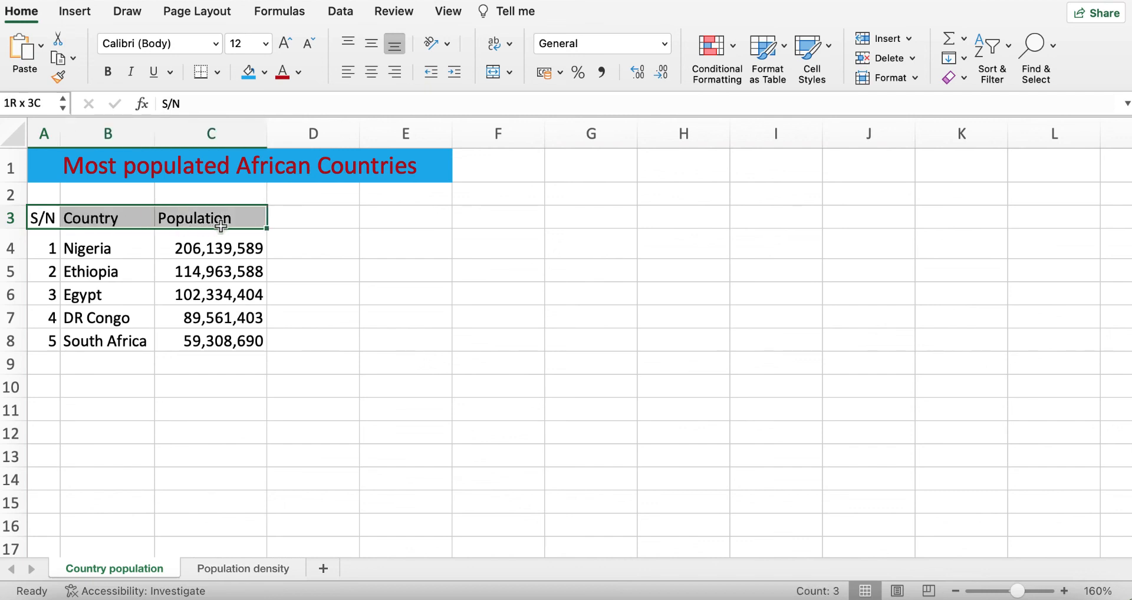
left_click(107, 71)
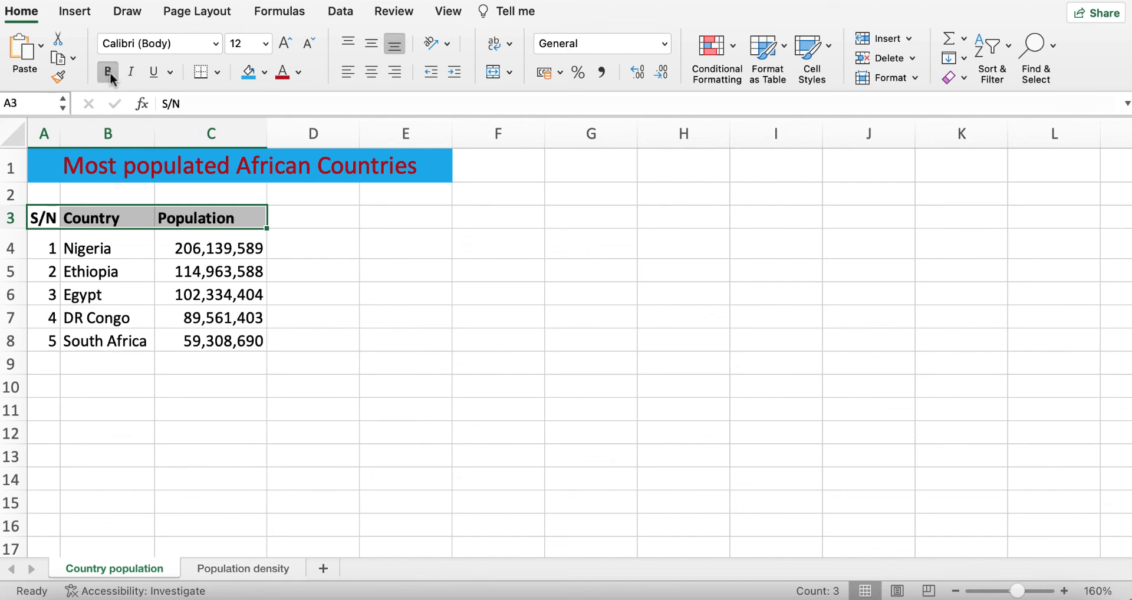
left_click(215, 294)
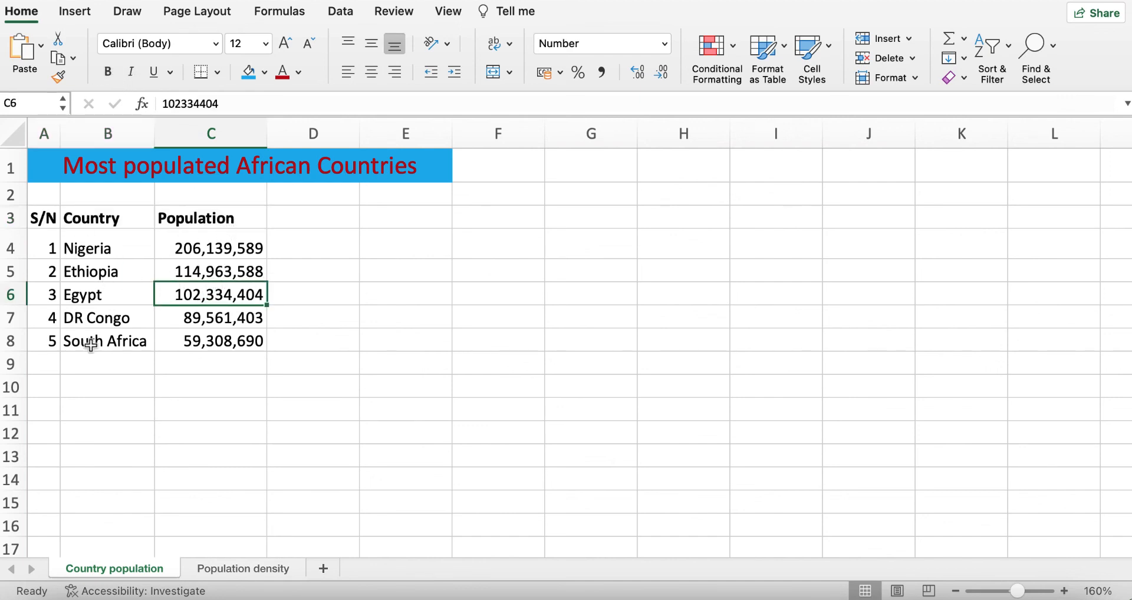
Italicise and underline the table headers in A3:C3.
left_click_drag(51, 218, 218, 217)
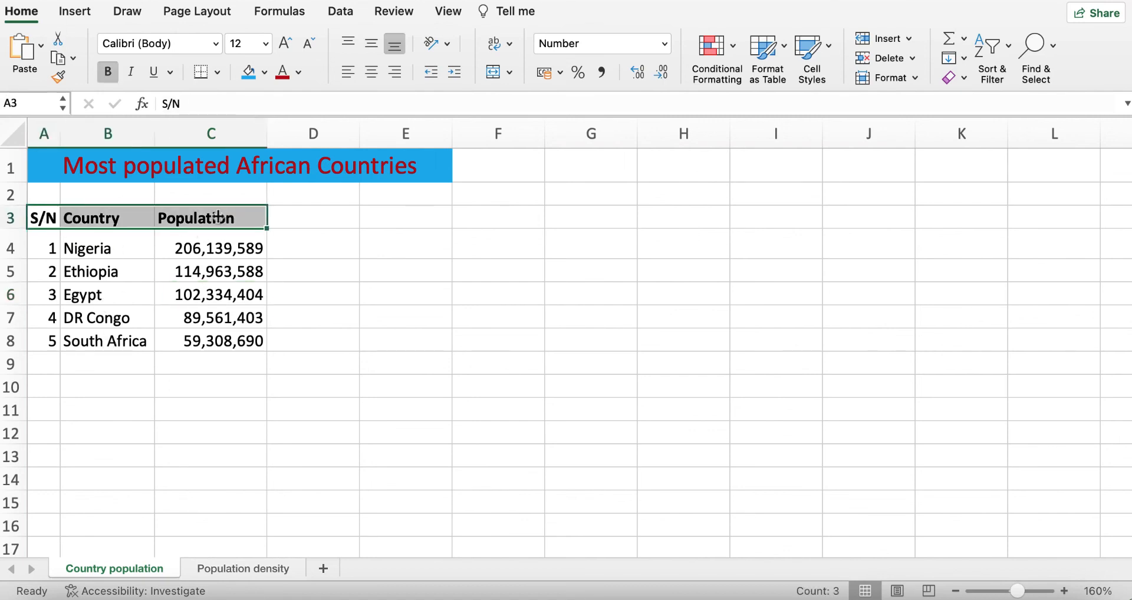
left_click(130, 72)
left_click(182, 274)
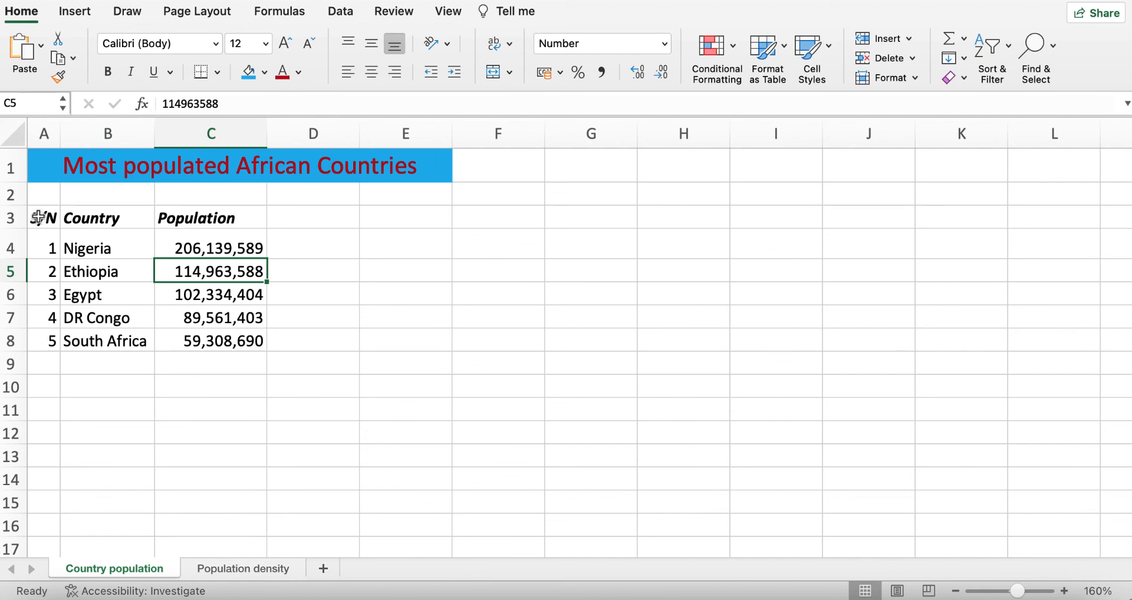
left_click_drag(38, 217, 211, 219)
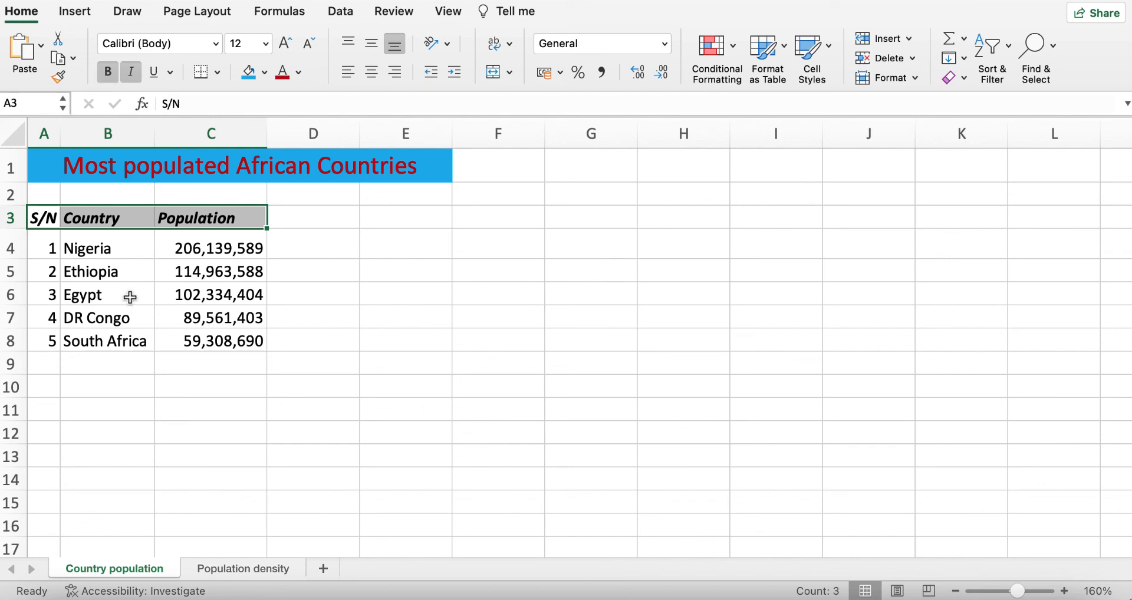
left_click(154, 72)
left_click(197, 251)
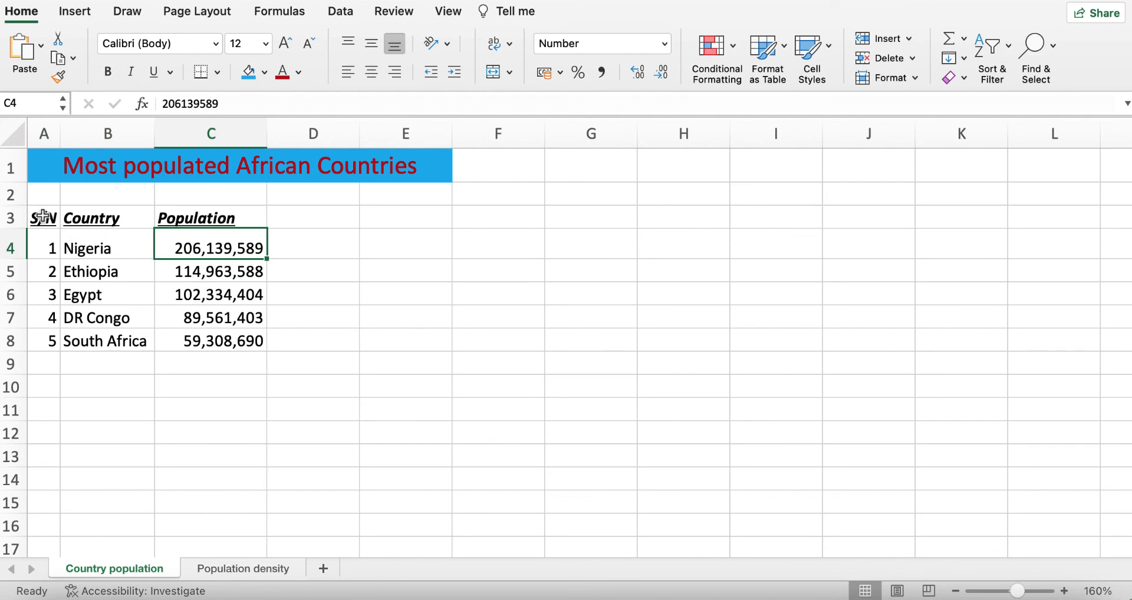
Remove the underline and italics from the table headers in A3:C3.
left_click_drag(42, 217, 245, 219)
left_click(154, 73)
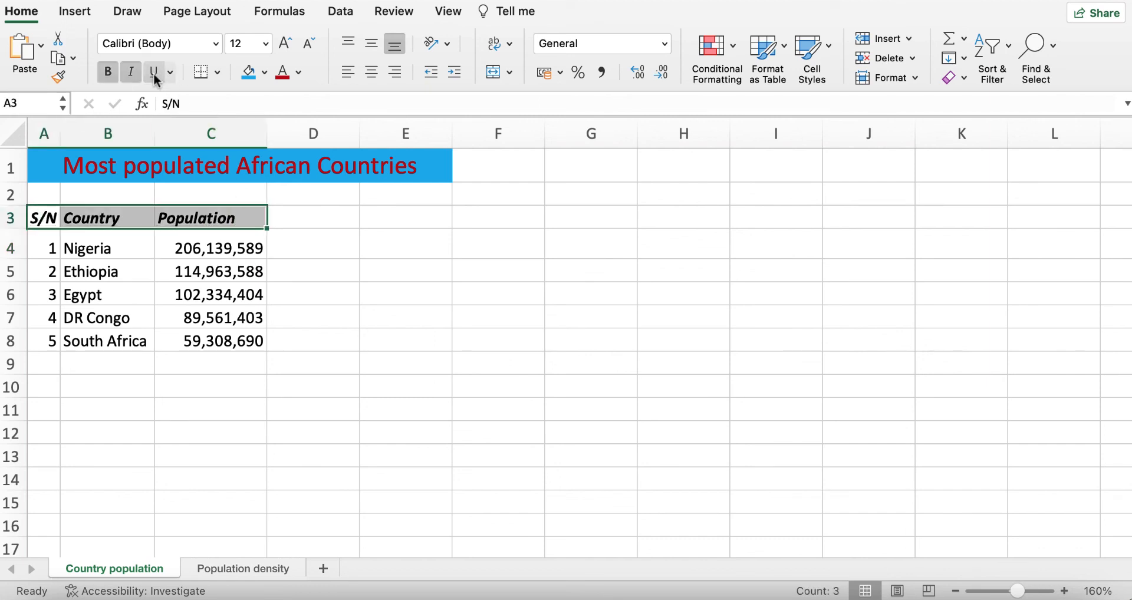
left_click(131, 73)
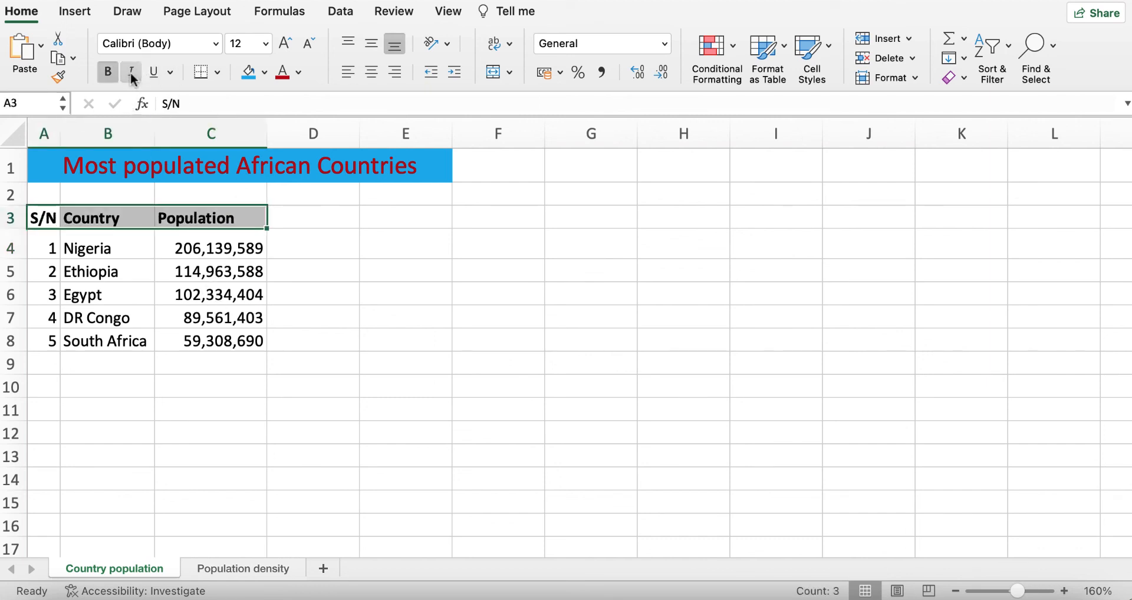
left_click(195, 297)
left_click(328, 368)
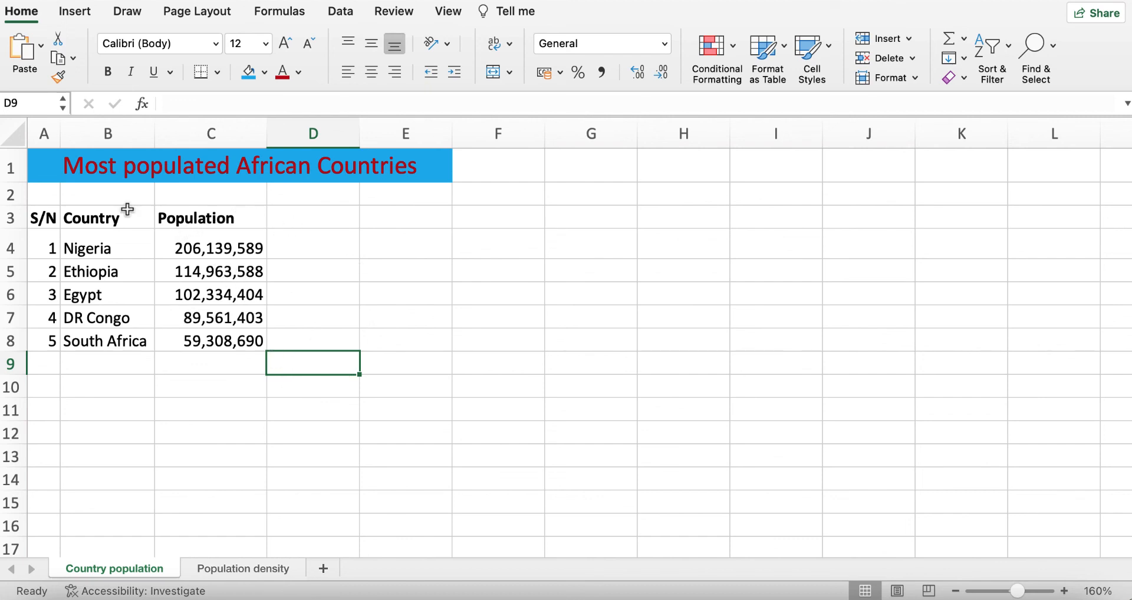
Widen the S/N column A slightly.
left_click(49, 247)
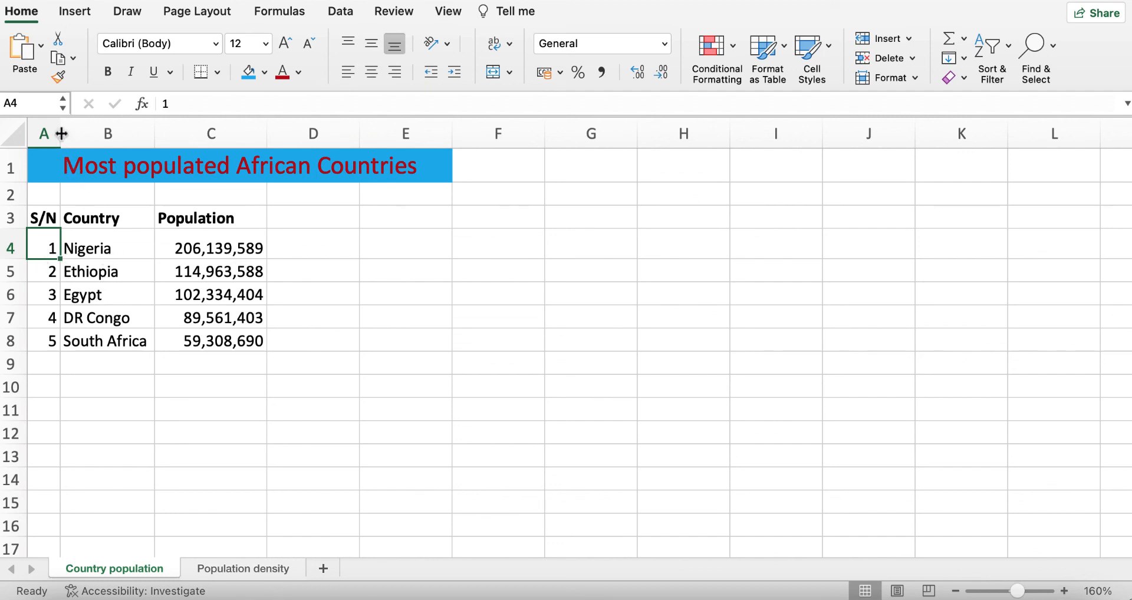
left_click_drag(60, 134, 72, 134)
left_click(149, 307)
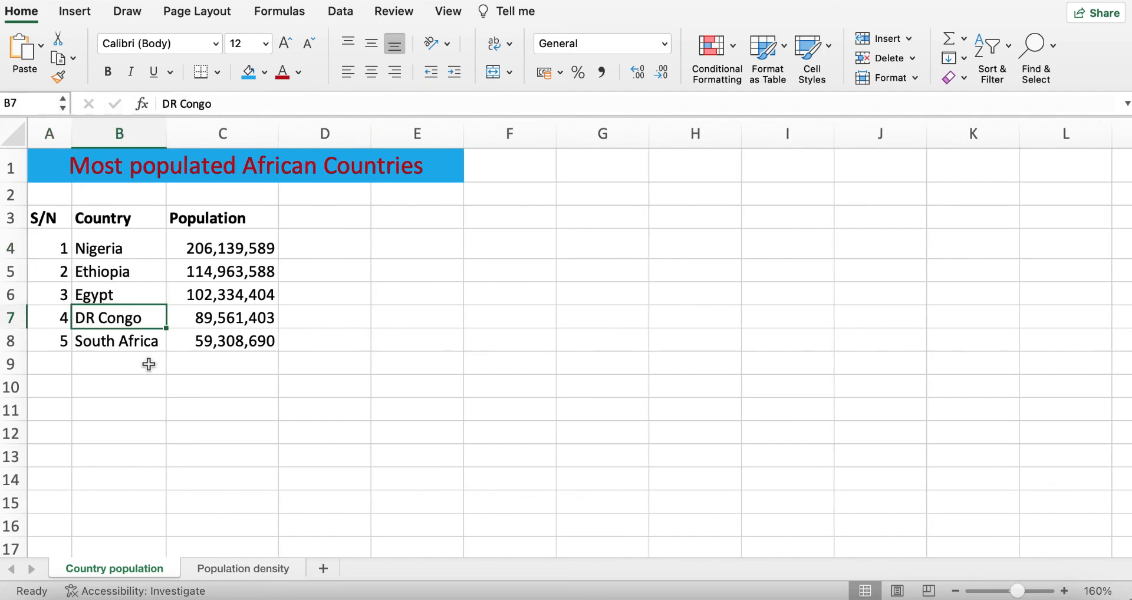
left_click(152, 340)
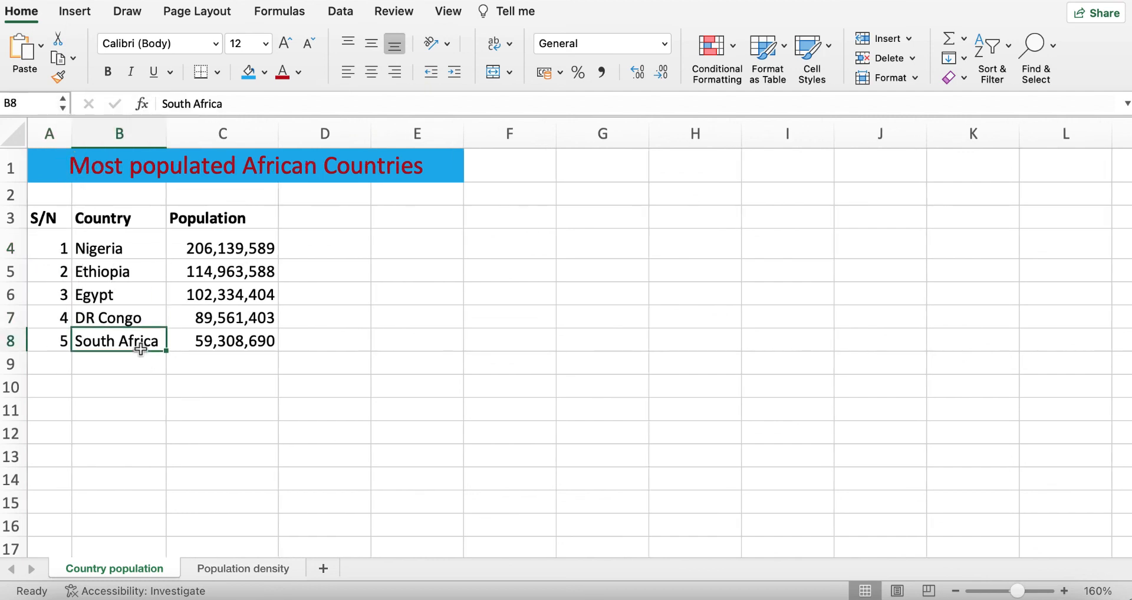
left_click(85, 251)
left_click(115, 312)
left_click(251, 340)
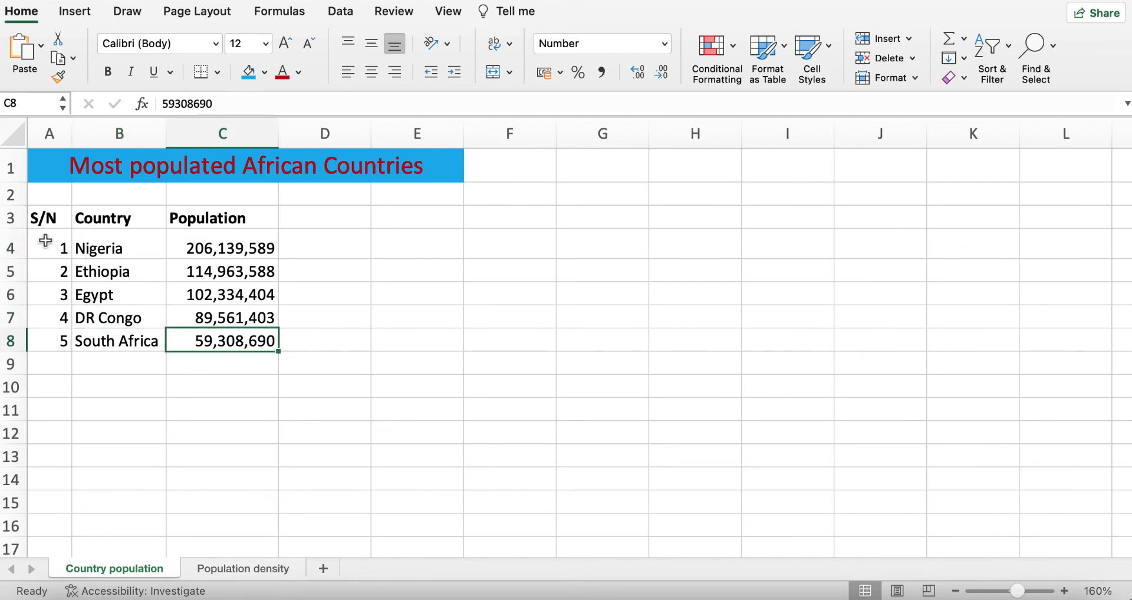
Centre the table data in A4:C8 horizontally.
left_click_drag(39, 237, 224, 347)
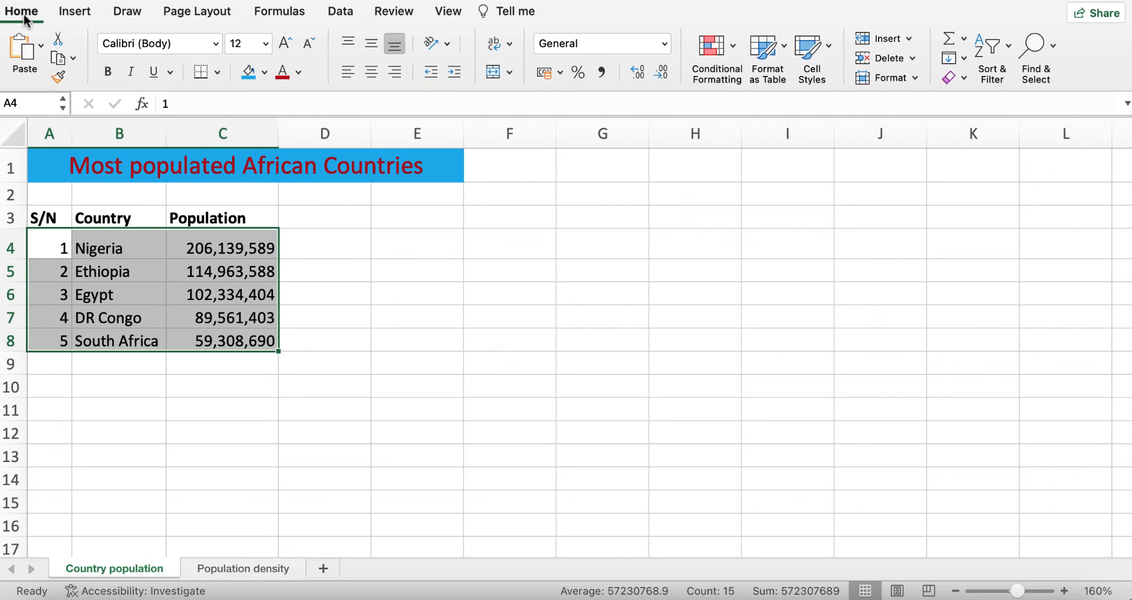
left_click(372, 75)
left_click(255, 422)
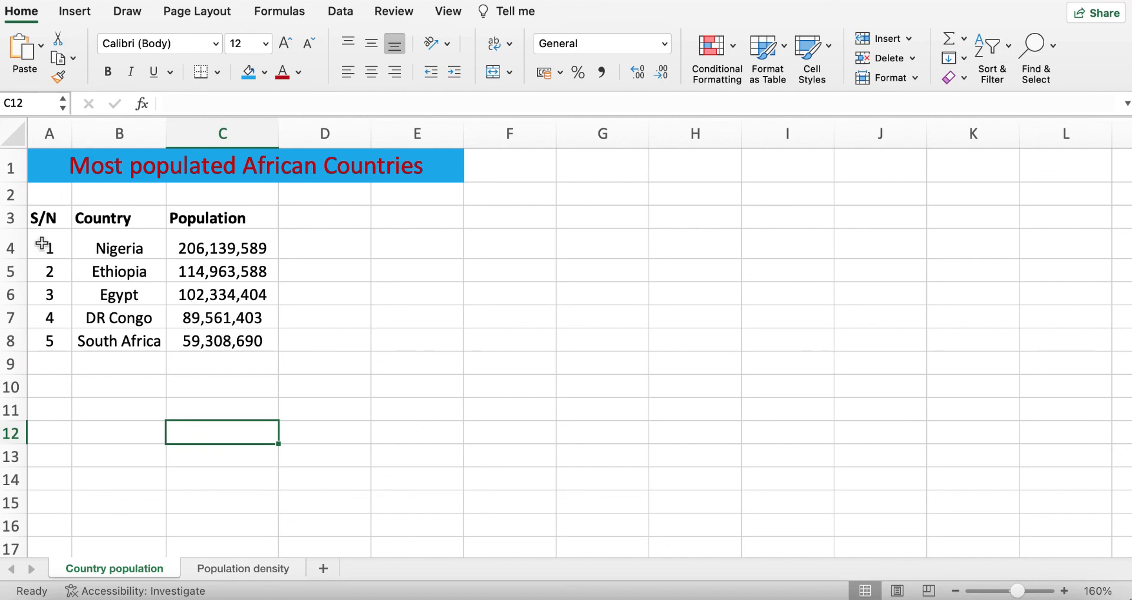
Left-align the serial numbers, country names and population figures in A4:C8.
left_click_drag(41, 244, 241, 341)
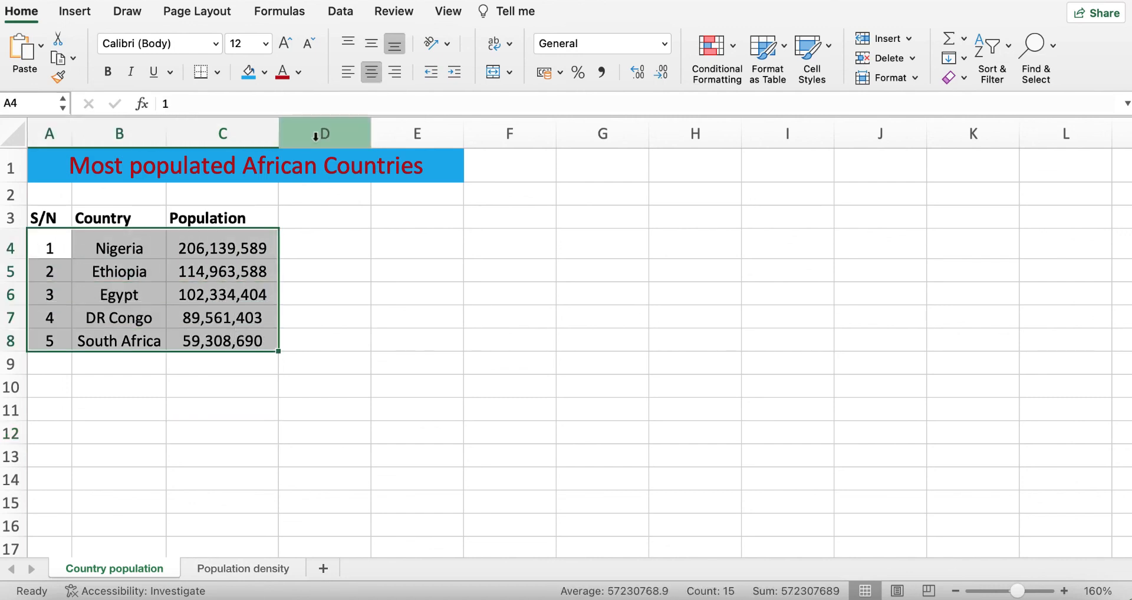
left_click(348, 71)
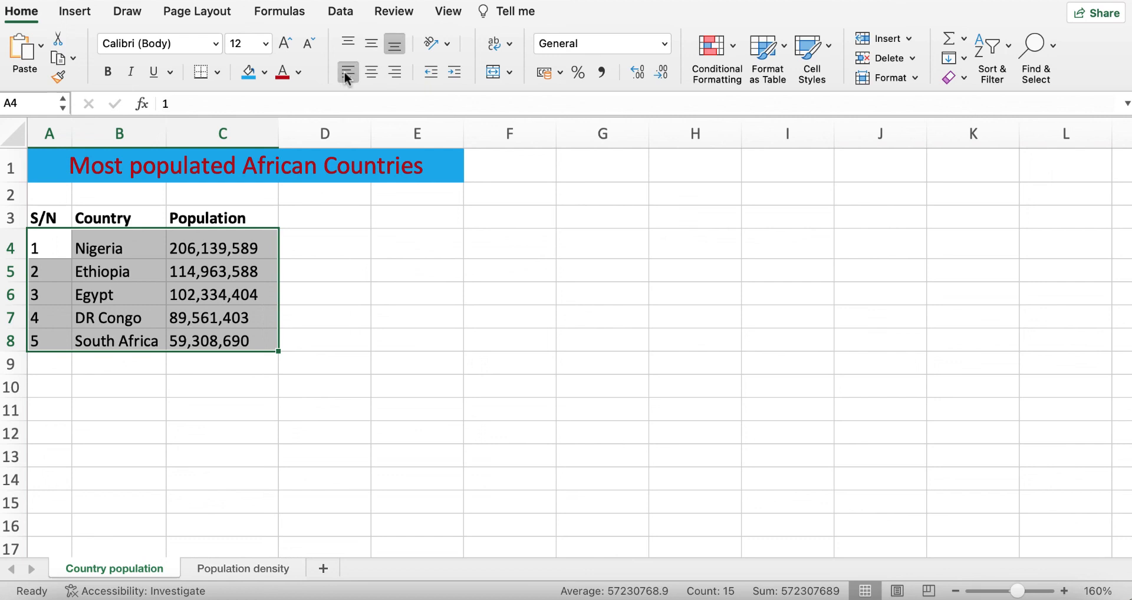
left_click(335, 401)
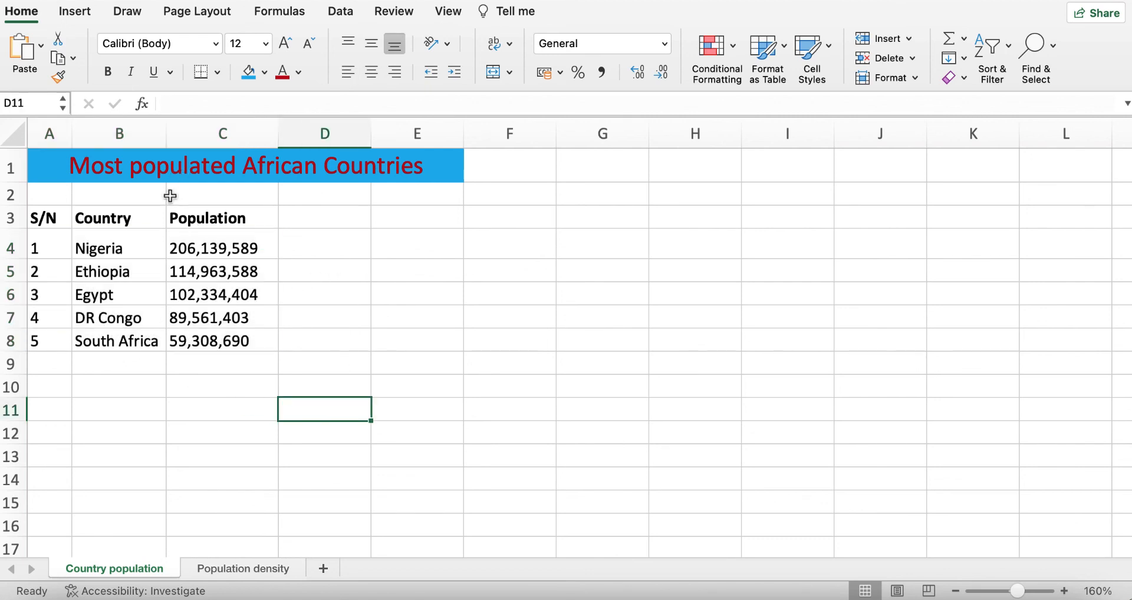
left_click(334, 319)
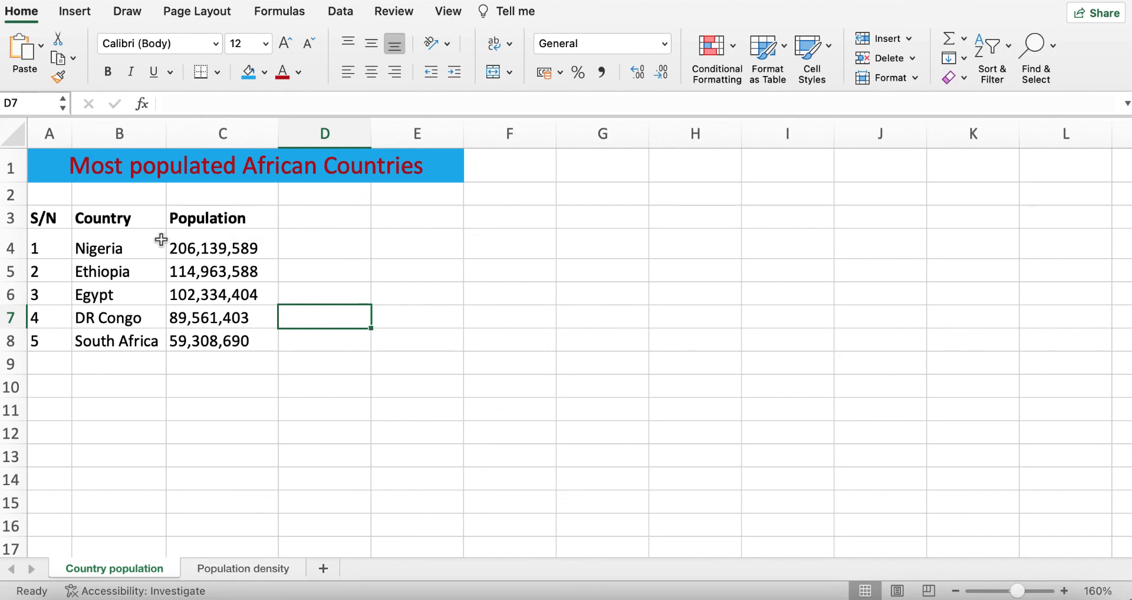
Apply All Borders to the whole table in A3:C8, including the header row.
left_click_drag(41, 218, 232, 344)
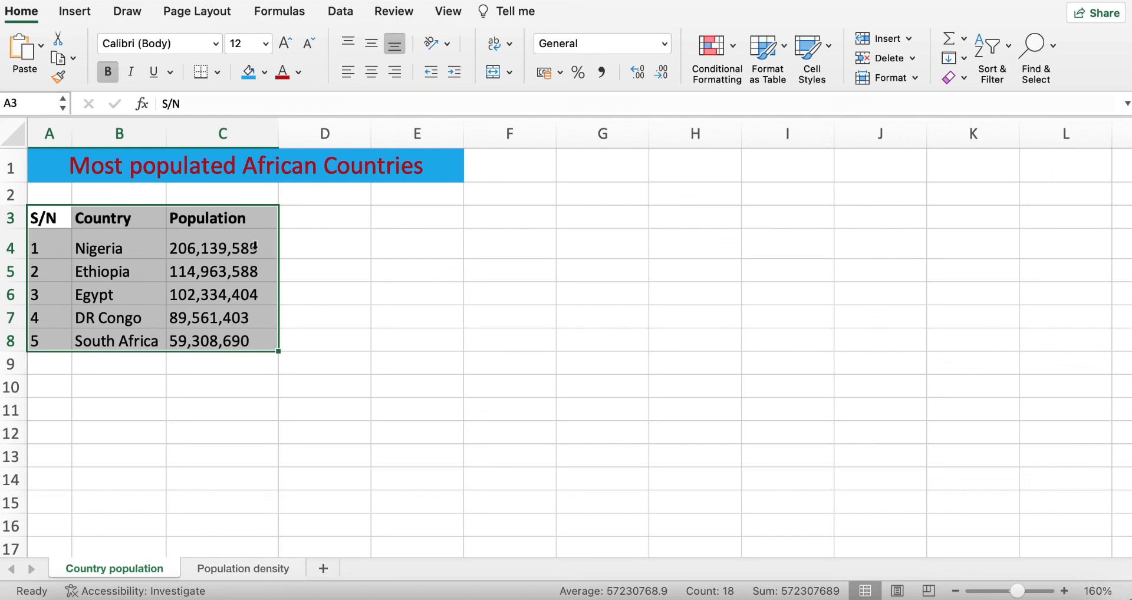
left_click(217, 72)
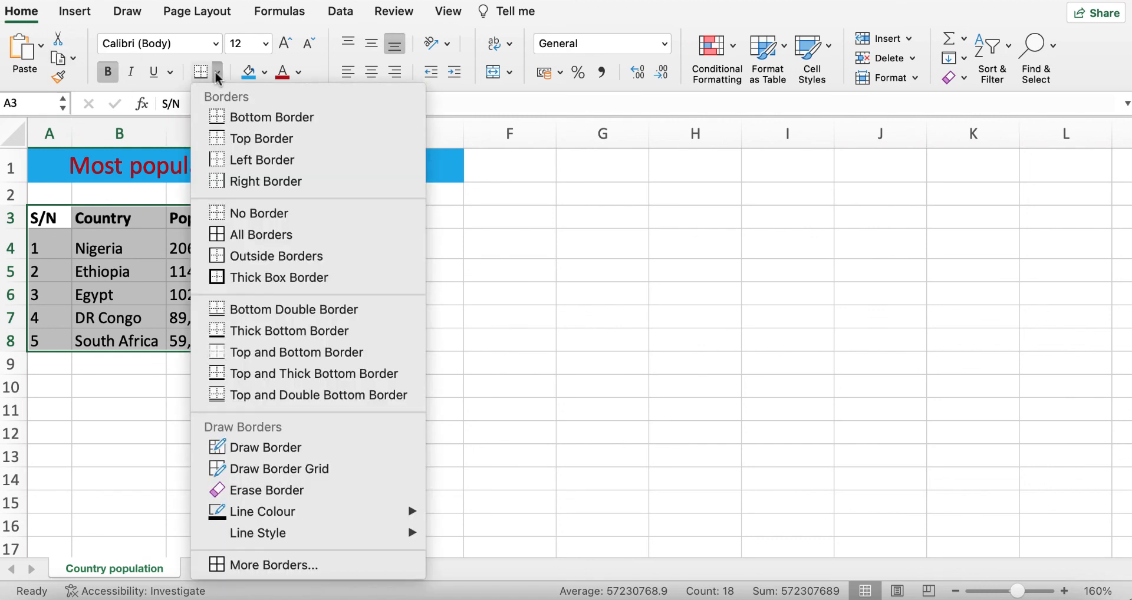
left_click(246, 236)
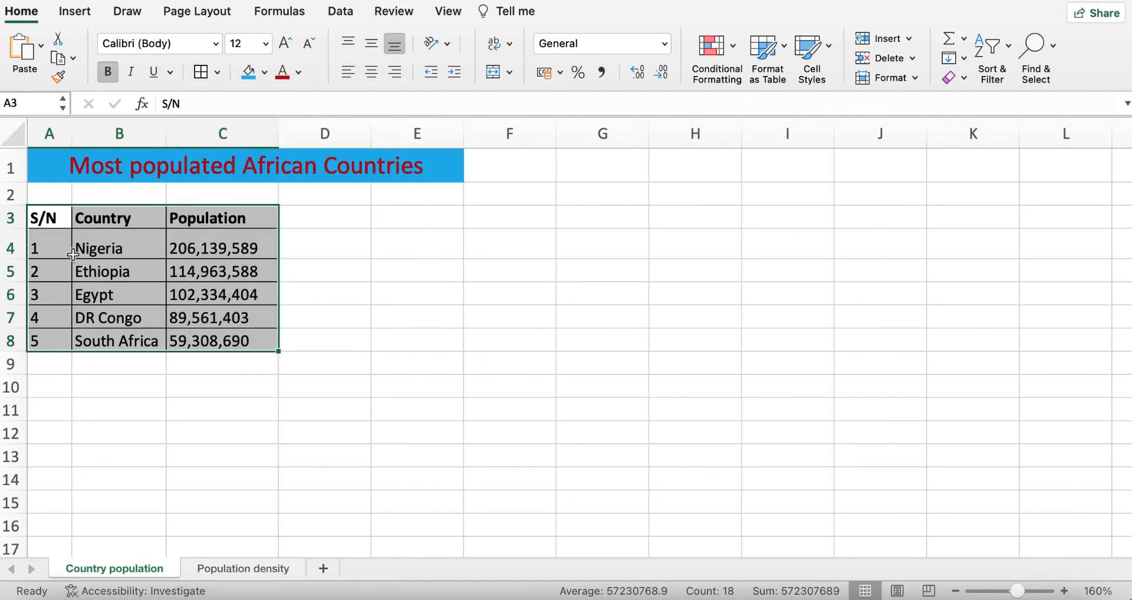
left_click(324, 391)
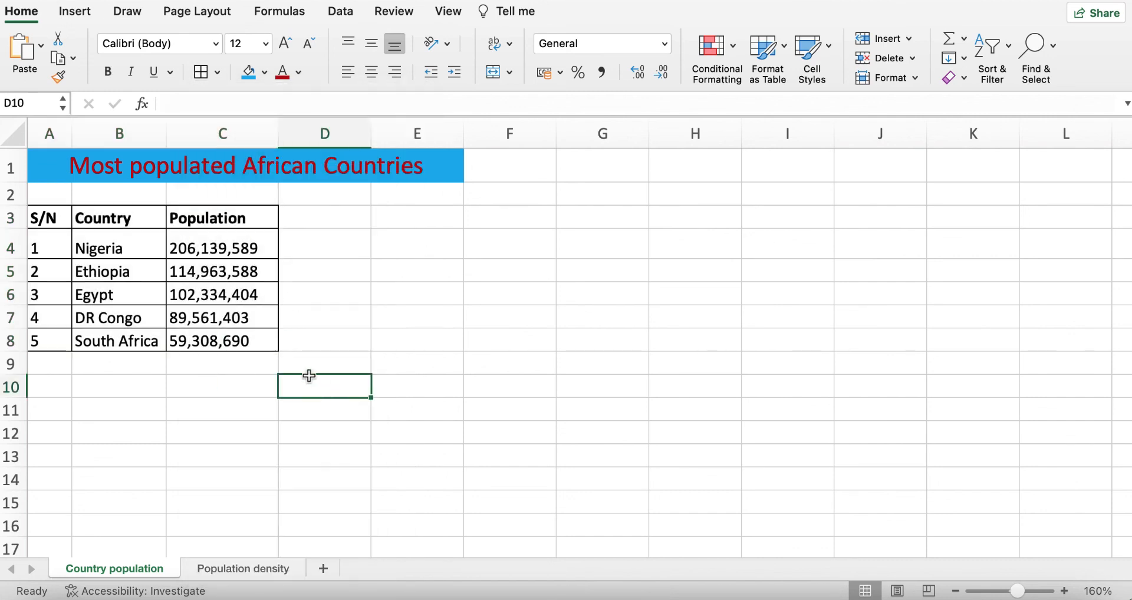